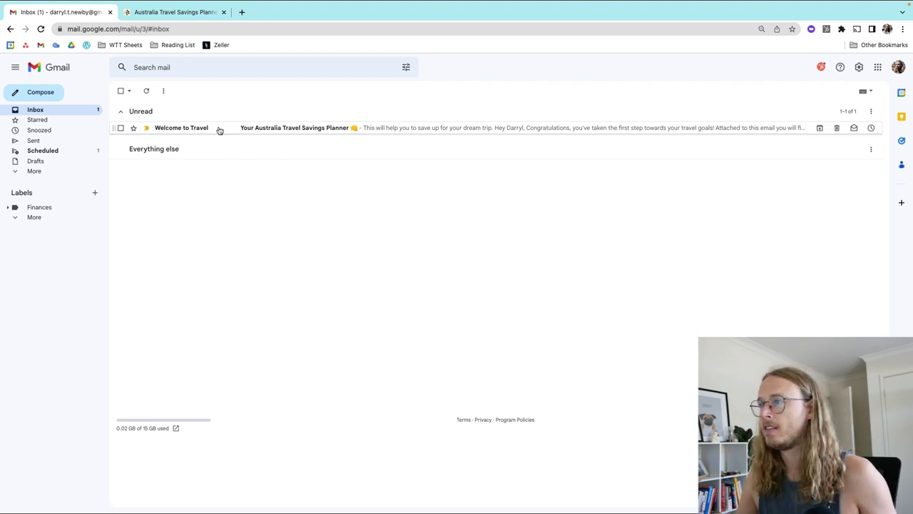
Step: Open the Welcome to Travel email and find its Google Sheet section
click(219, 129)
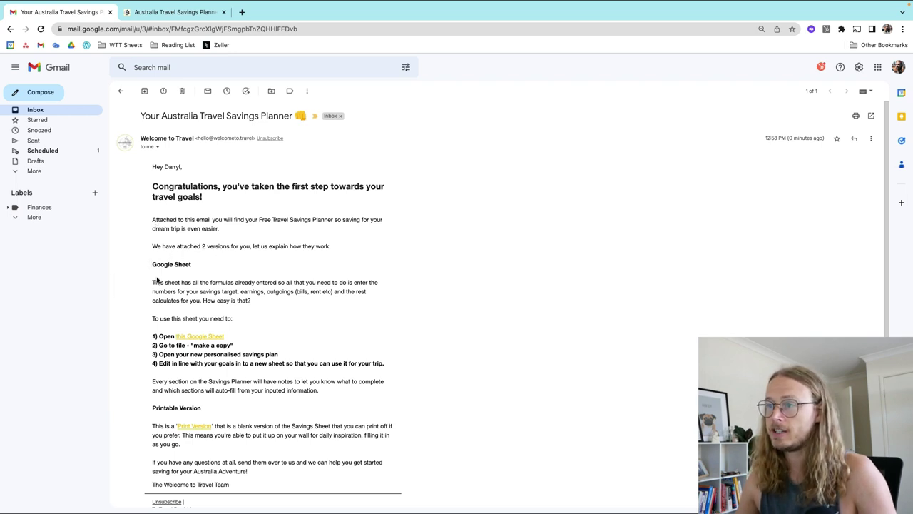
drag(150, 267, 193, 265)
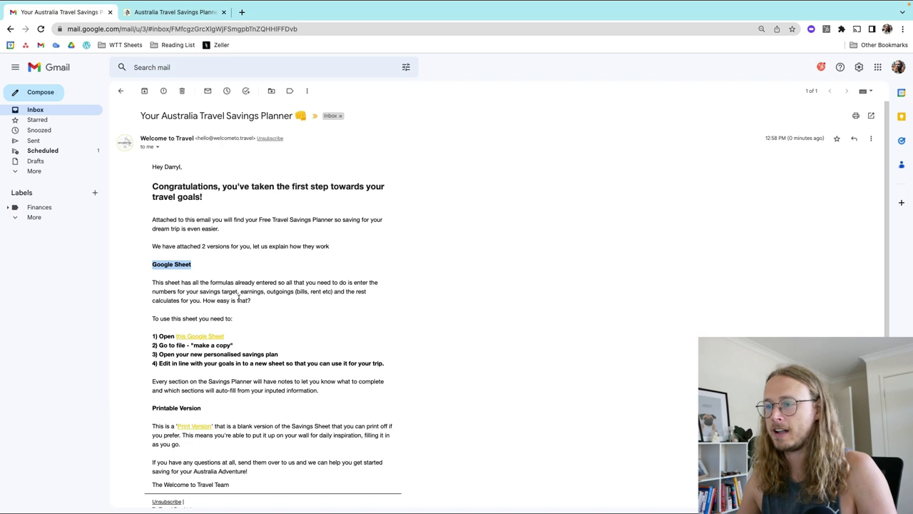
scroll(245, 276, down, 2)
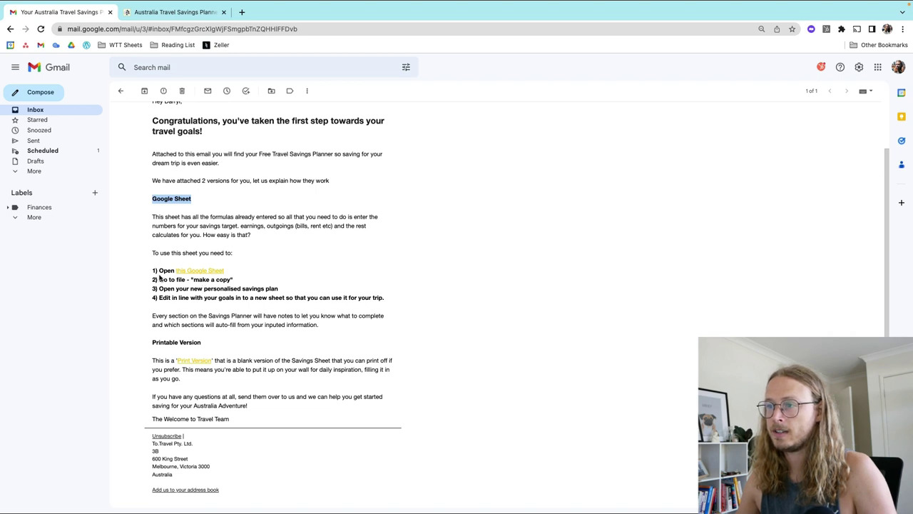
Step: Follow the 'this Google Sheet' link and switch to the new Travel Savings Planner tab
click(209, 272)
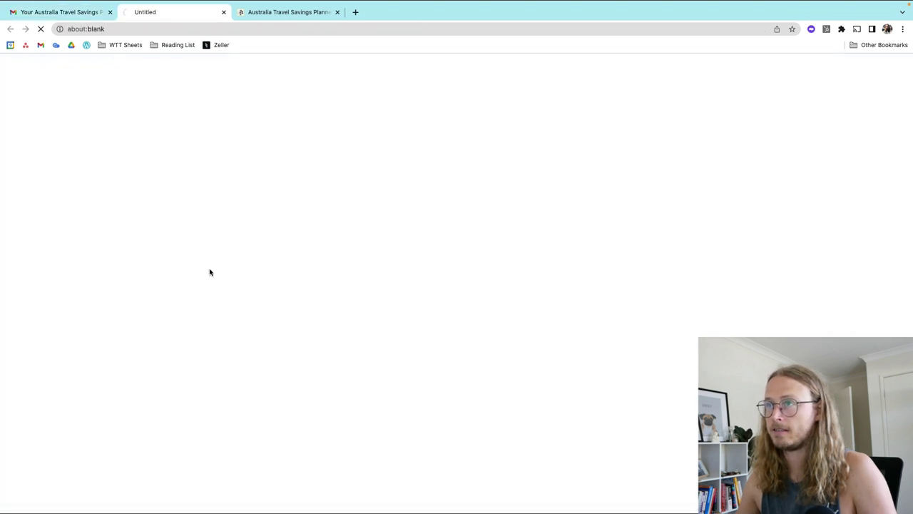
click(48, 13)
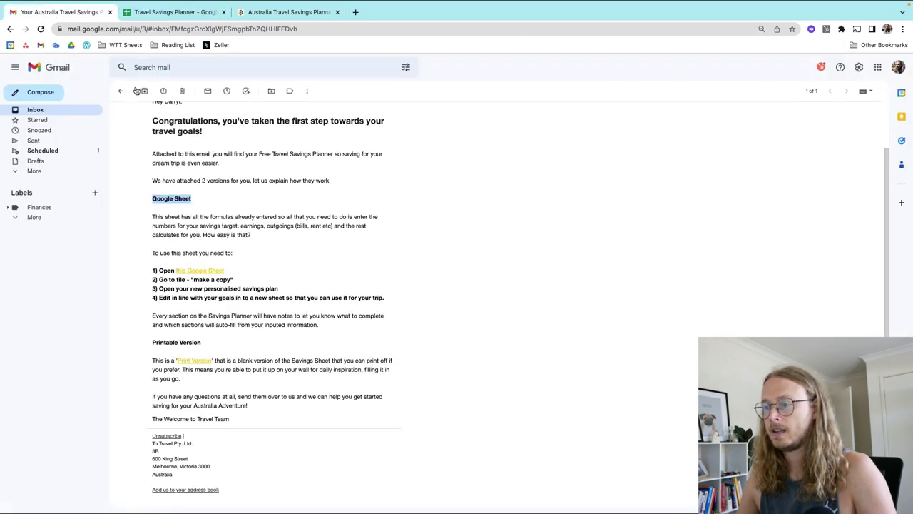
scroll(279, 220, down, 2)
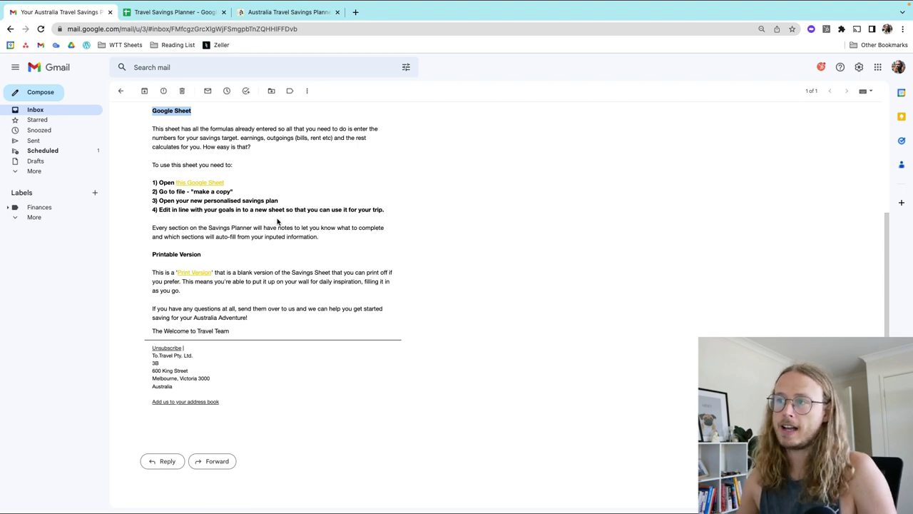
scroll(240, 209, up, 4)
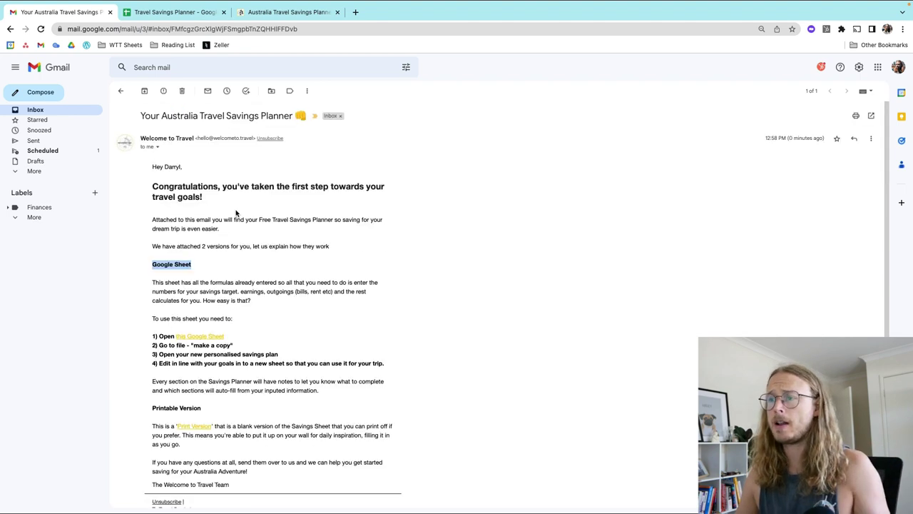
scroll(258, 279, down, 1)
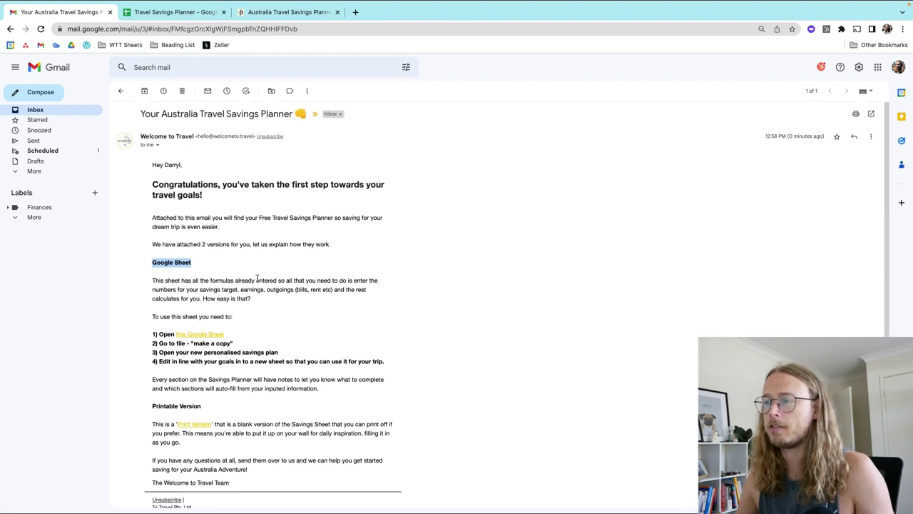
key(ctrl+Tab)
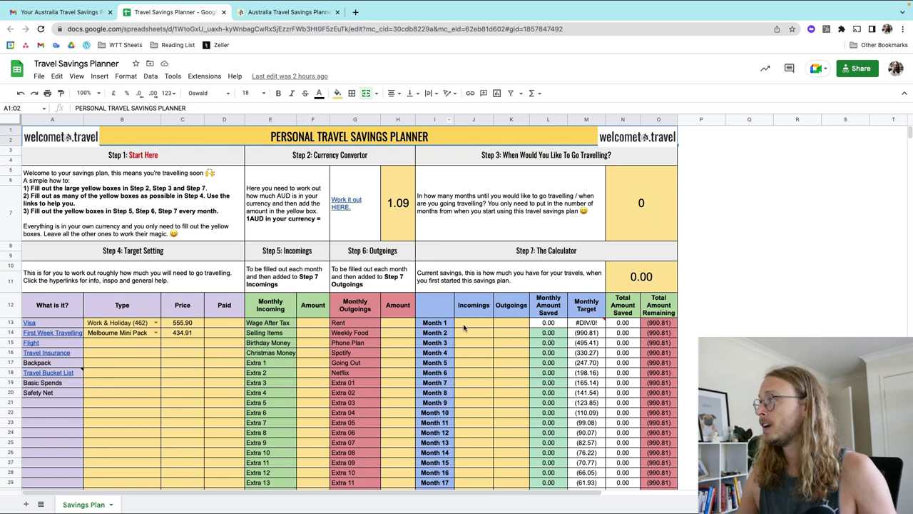
Step: Return to the Travel Savings Planner tab and bring up its File menu
click(83, 11)
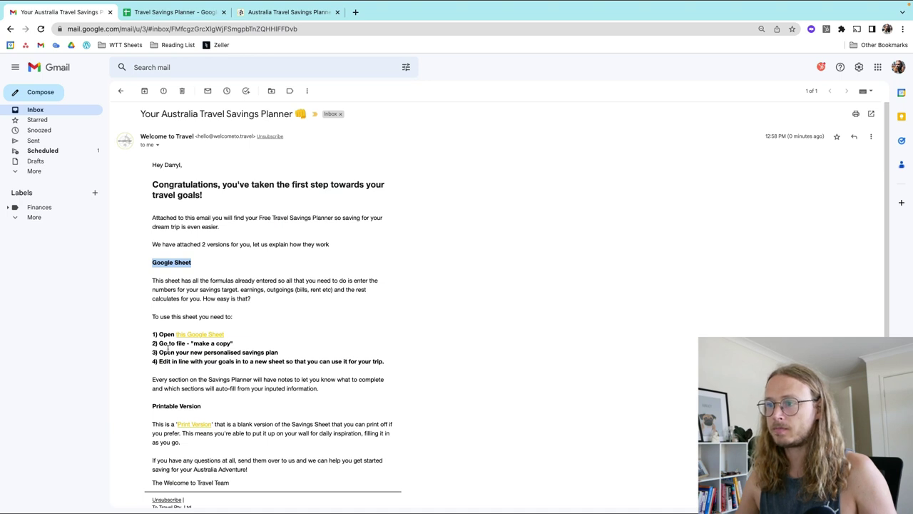
click(174, 14)
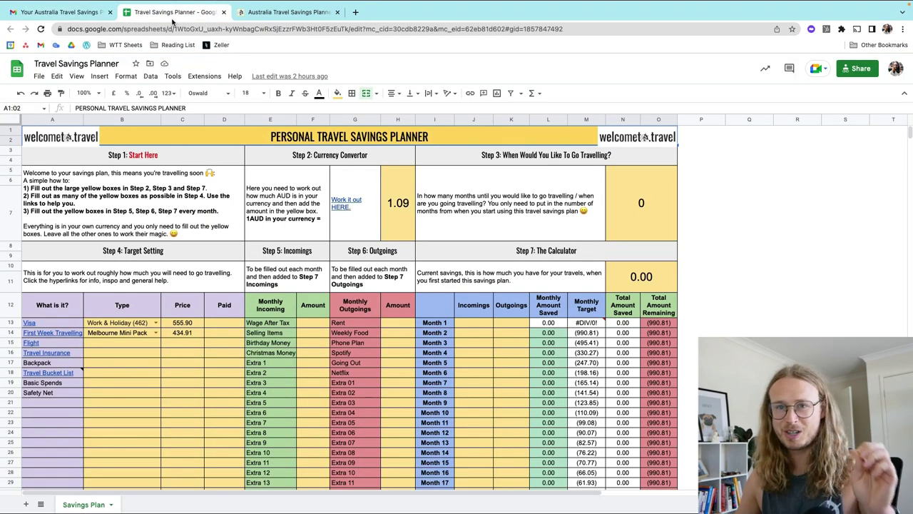
click(39, 76)
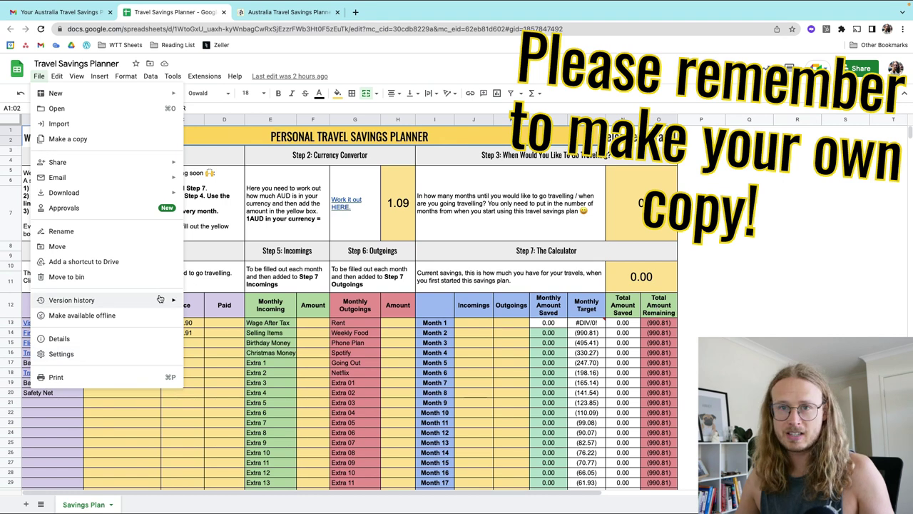
mouse_move(151, 300)
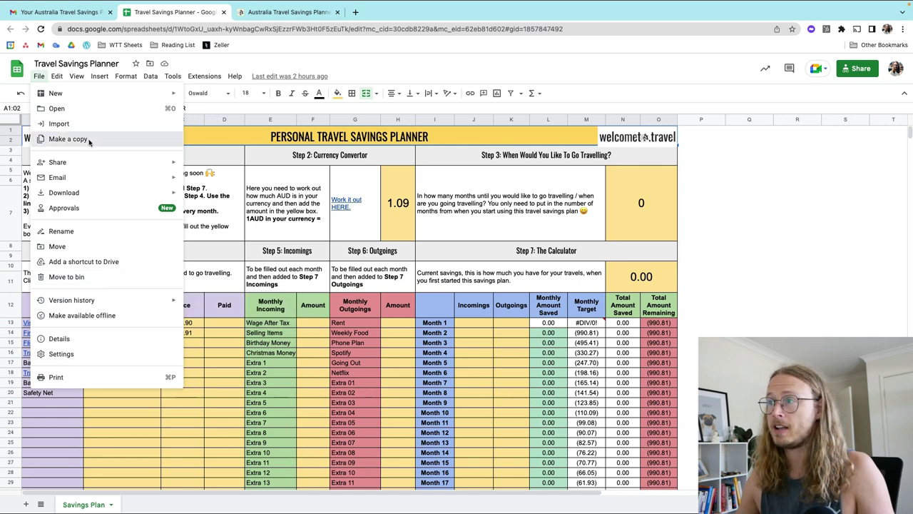
Step: Start Make a copy and browse My Drive as the copy's save location
click(88, 140)
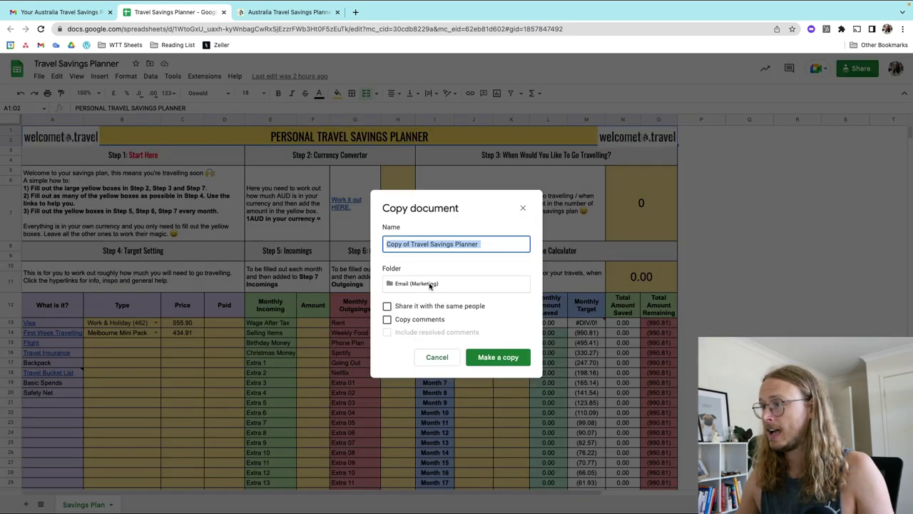
click(406, 246)
click(403, 284)
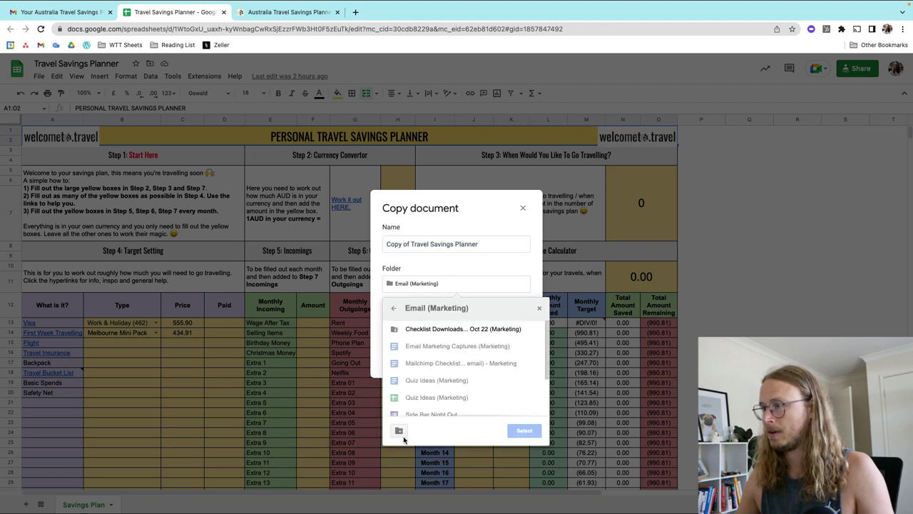
click(393, 311)
click(394, 311)
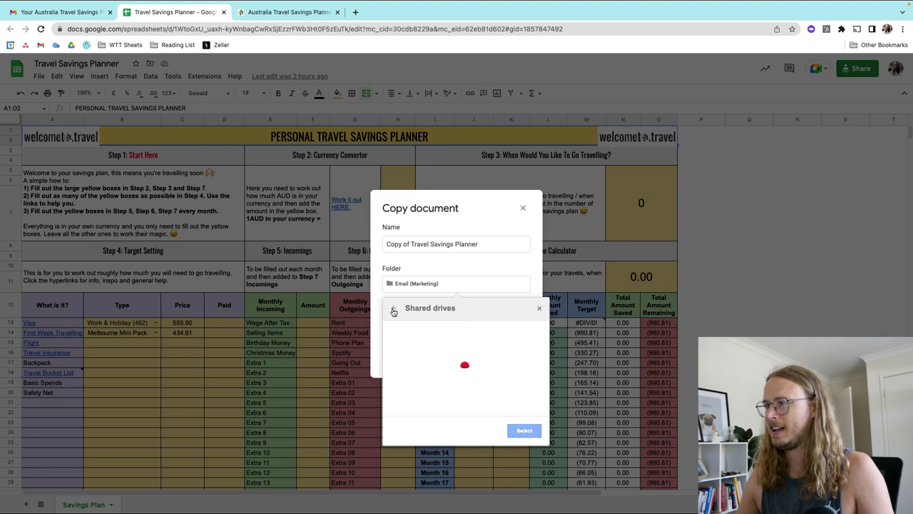
click(393, 311)
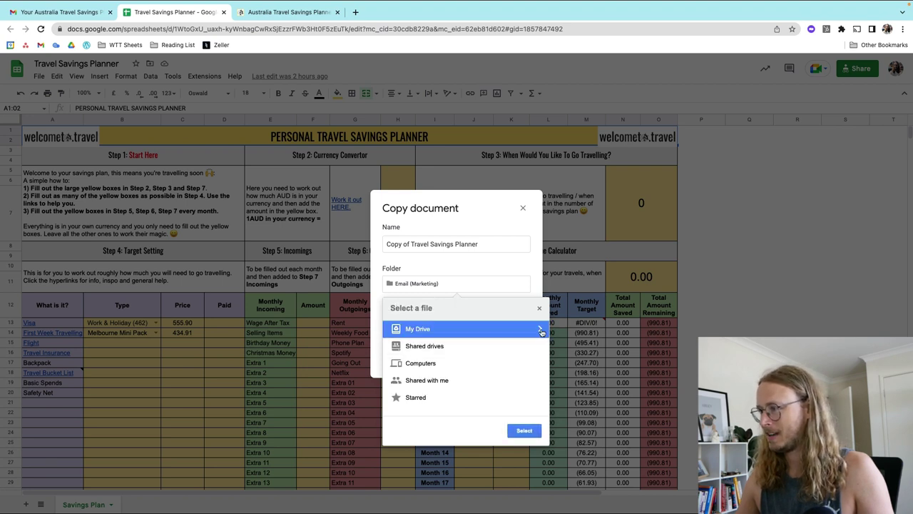
click(540, 328)
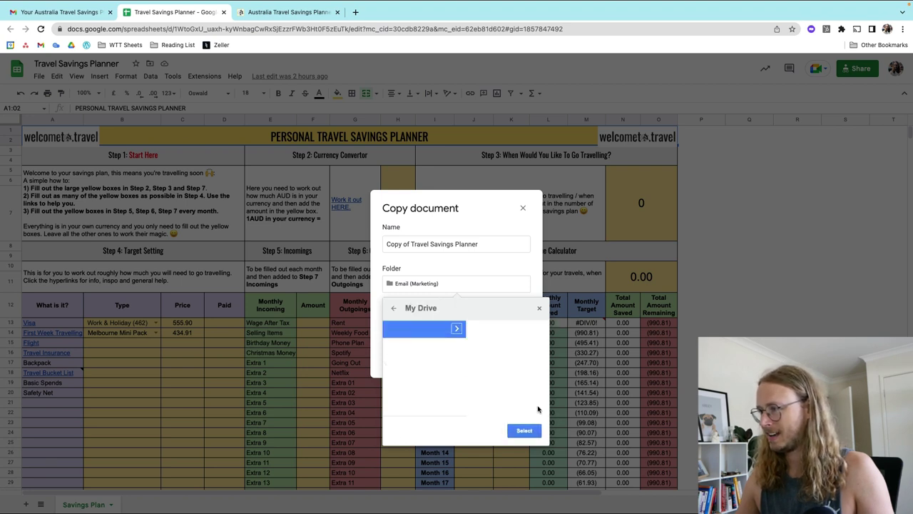
Step: Replace the 'Copy of' prefix with your own name and create the copy
click(430, 244)
drag(409, 244, 384, 244)
key(shift+End)
text(Darryl)
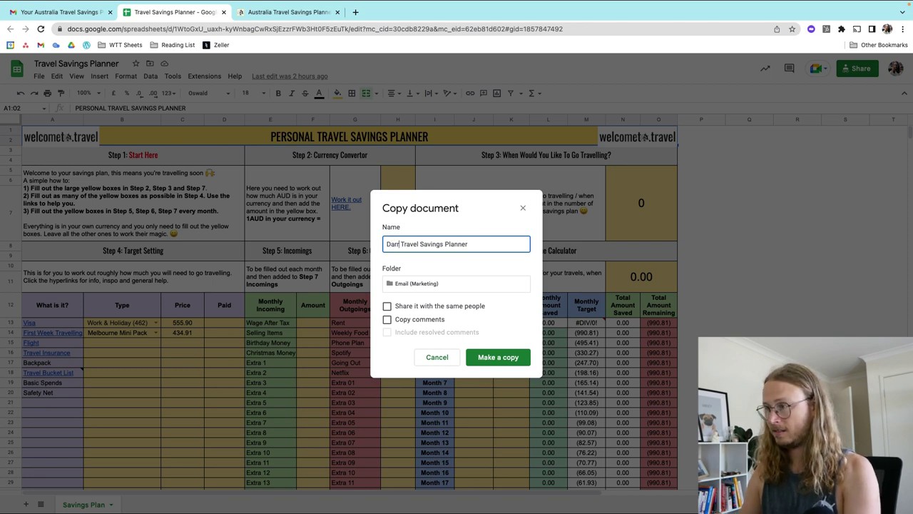
text('s)
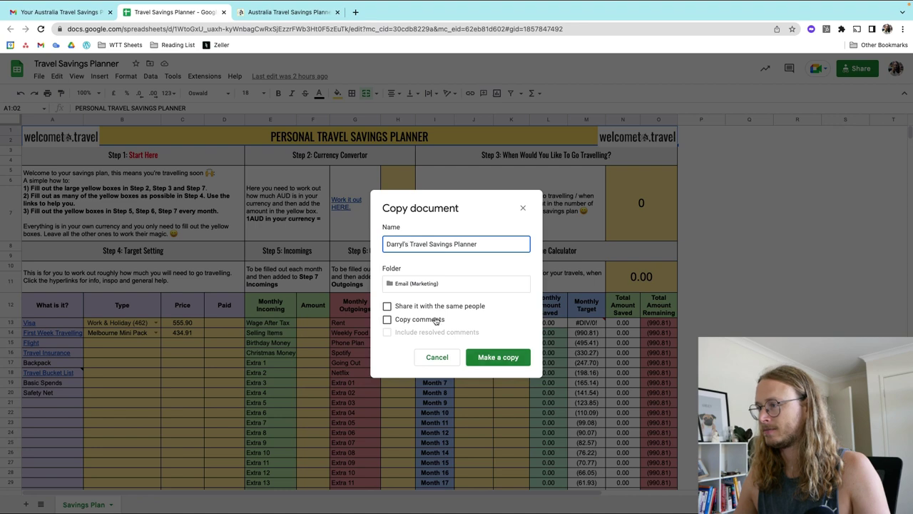
click(506, 358)
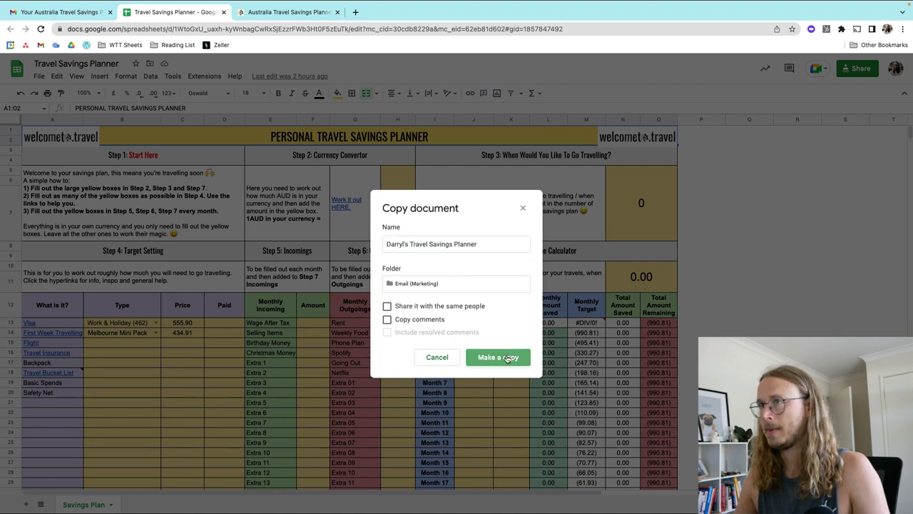
click(197, 12)
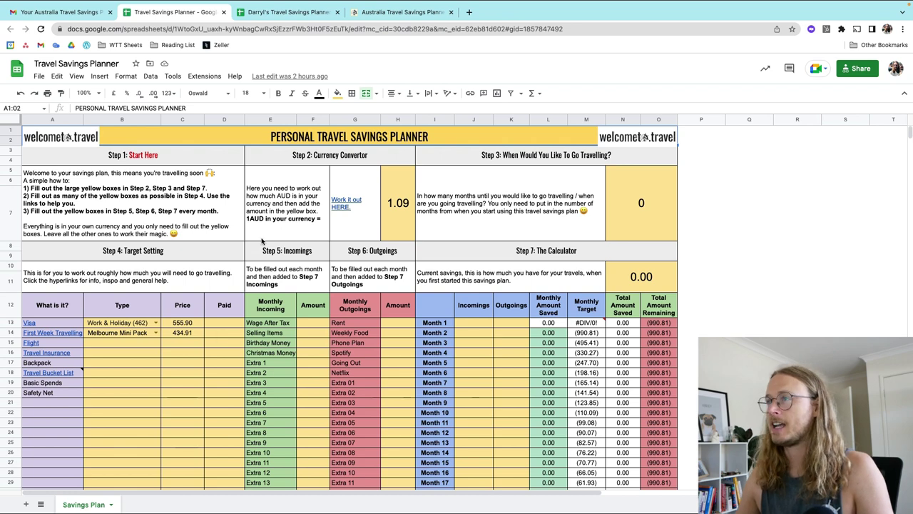
Step: Close the original planner spreadsheet tab and the welcometo.travel planner page tab
click(248, 14)
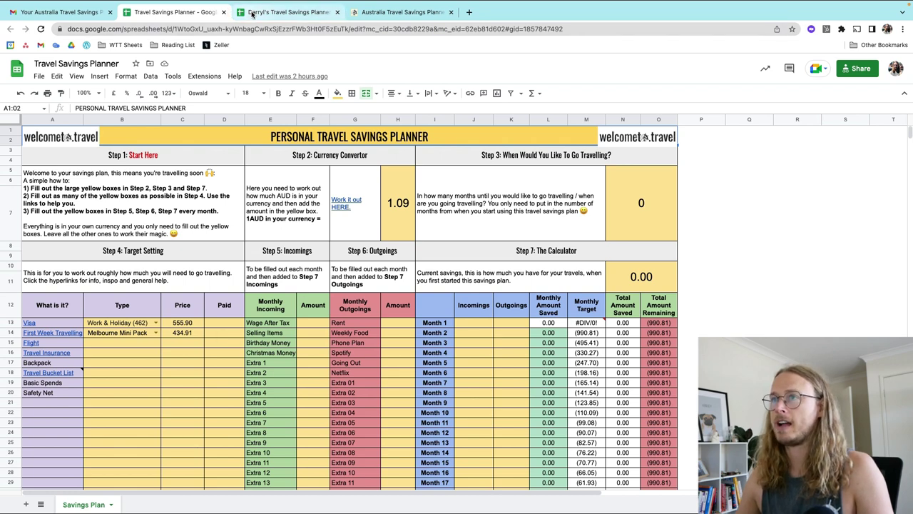
click(55, 14)
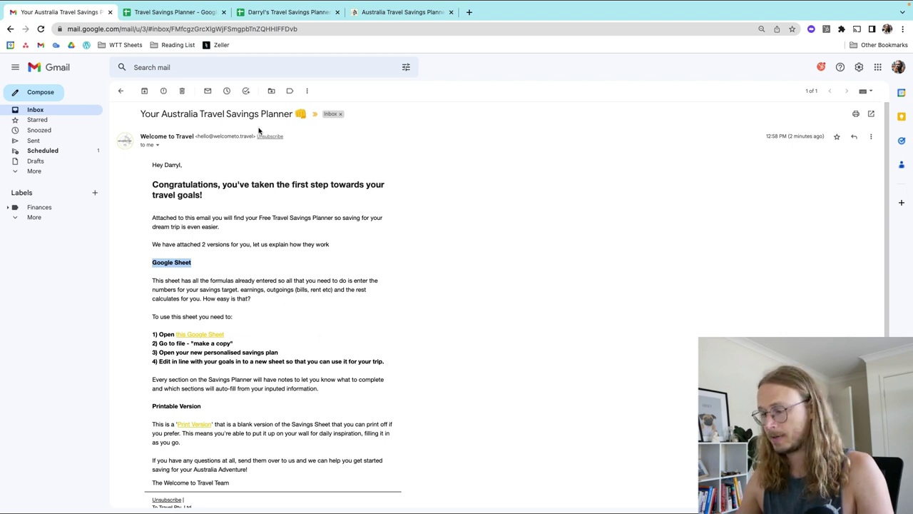
click(223, 13)
click(314, 12)
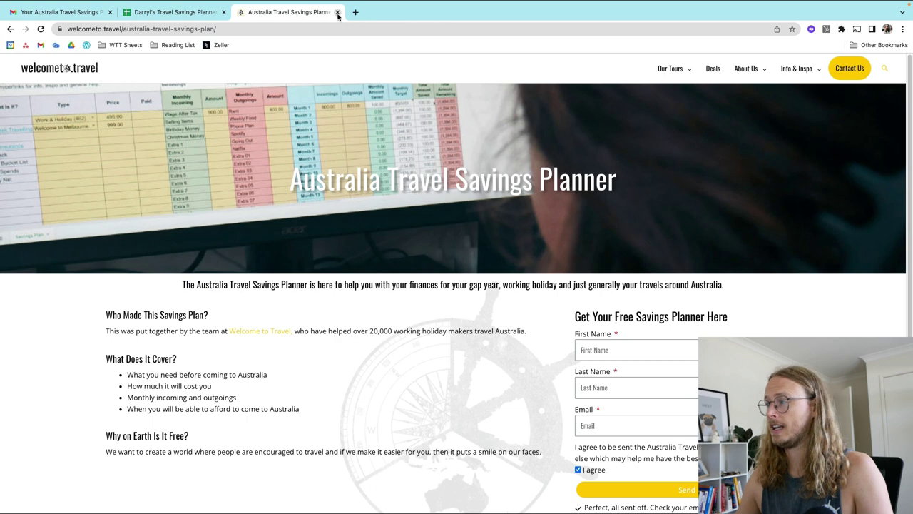
click(337, 12)
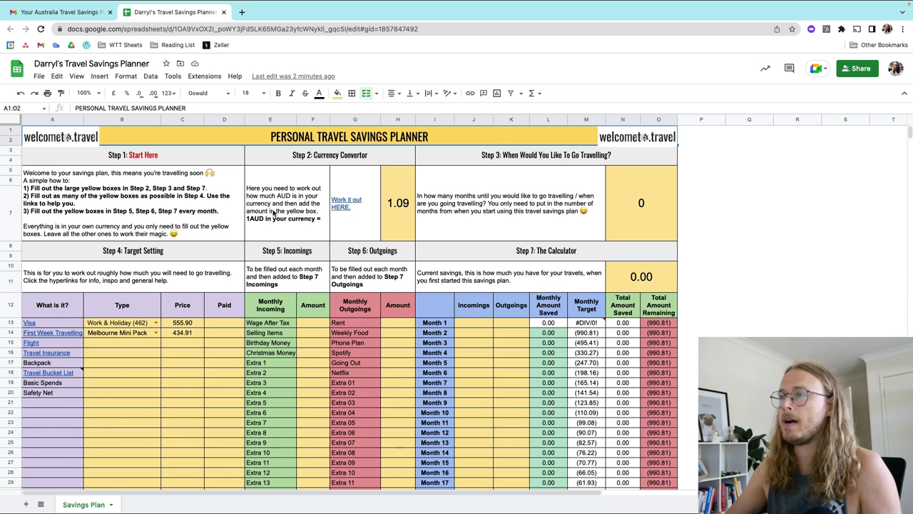
Step: Open the Wise currency converter from Step 2's 'Work it out HERE' link
click(343, 206)
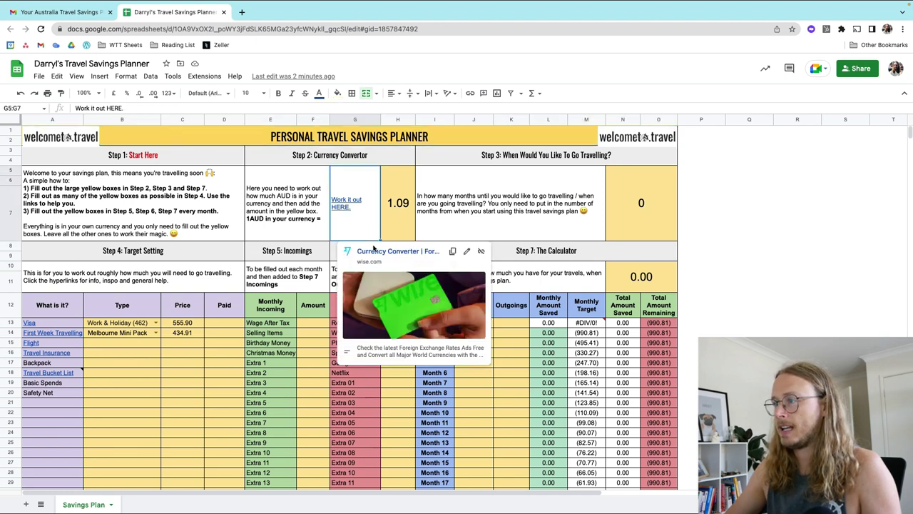
click(379, 252)
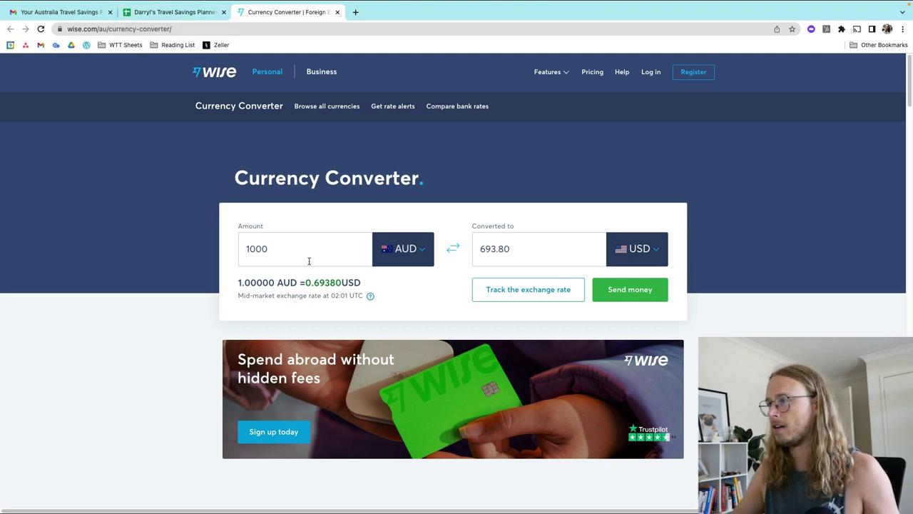
Step: Set Wise to convert 1 GBP into AUD, showing a rate of 1.74
click(419, 252)
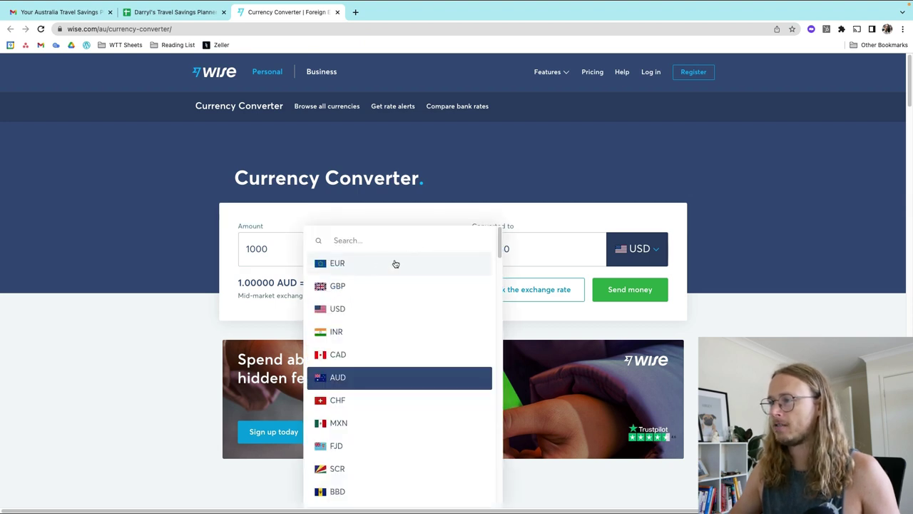
click(362, 287)
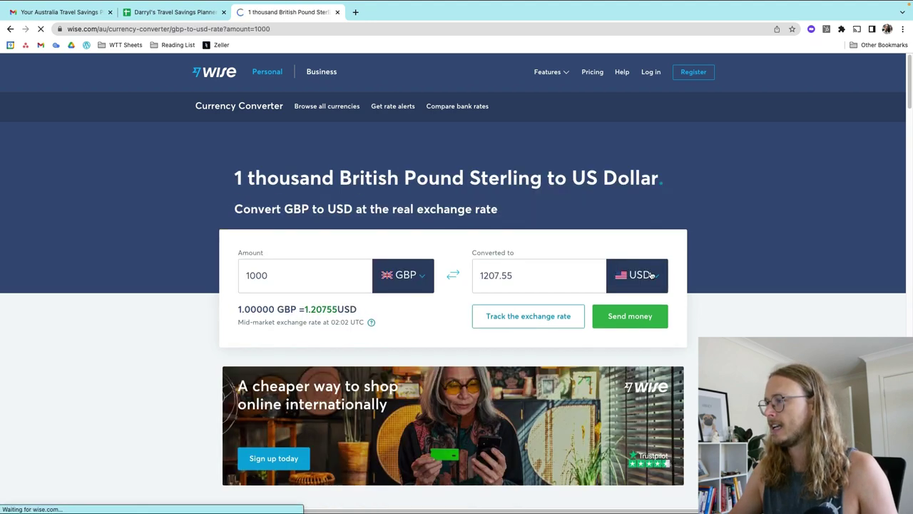
click(651, 275)
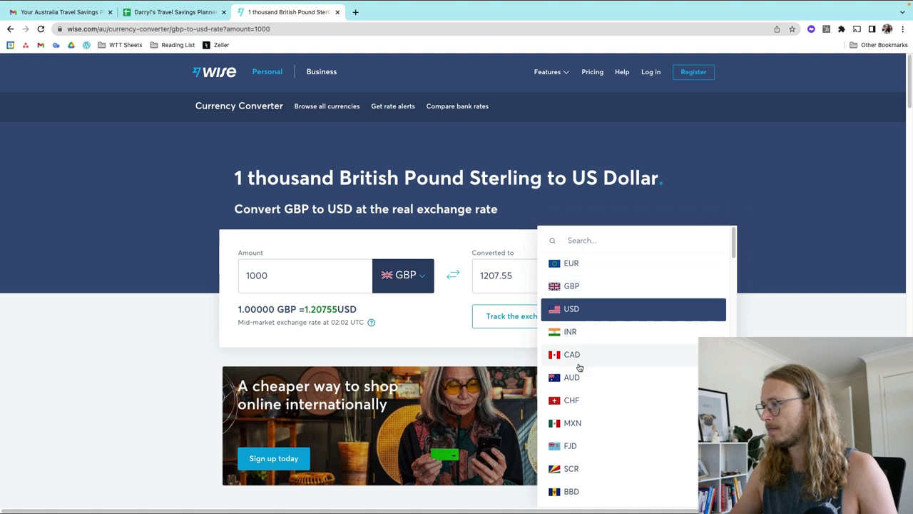
click(578, 376)
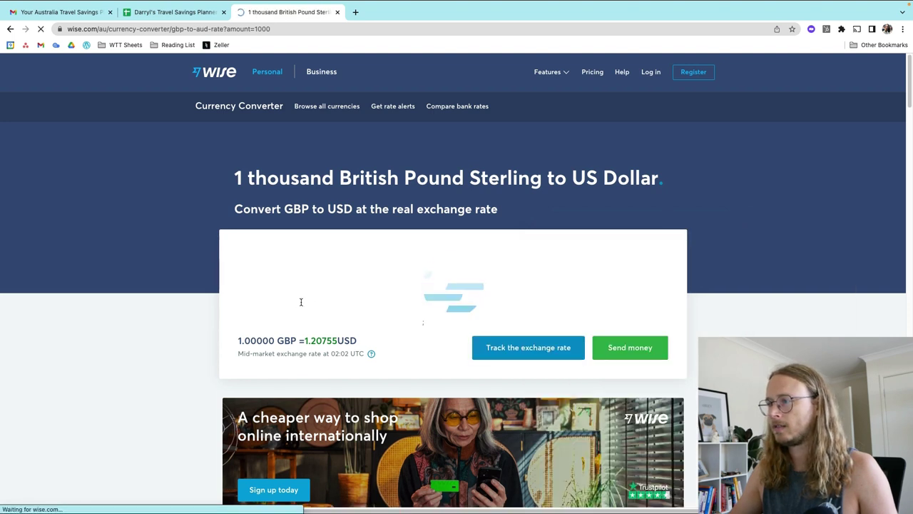
double_click(273, 297)
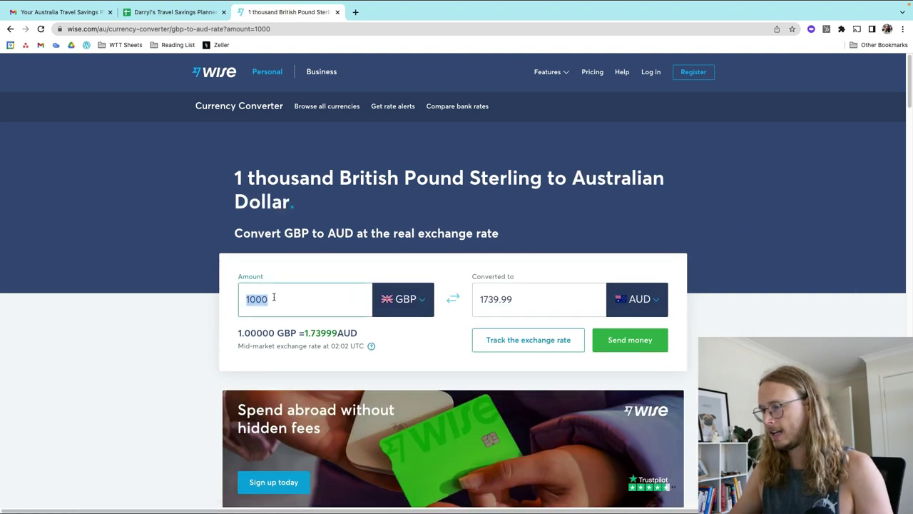
click(272, 299)
key(BackSpace)
key(BackSpace)
key(BackSpace)
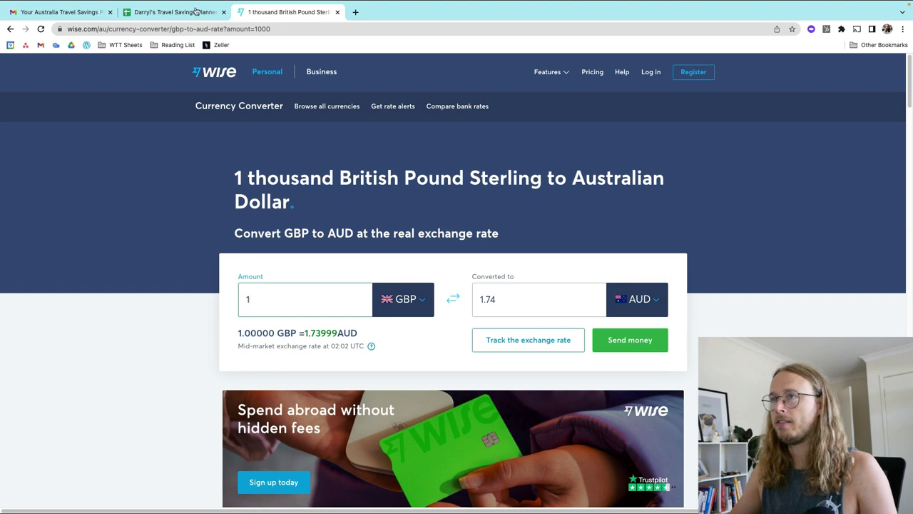
Step: Back in the planner, change merged cell H5's rate from 1.09 to 1.74
mouse_move(182, 2)
click(188, 41)
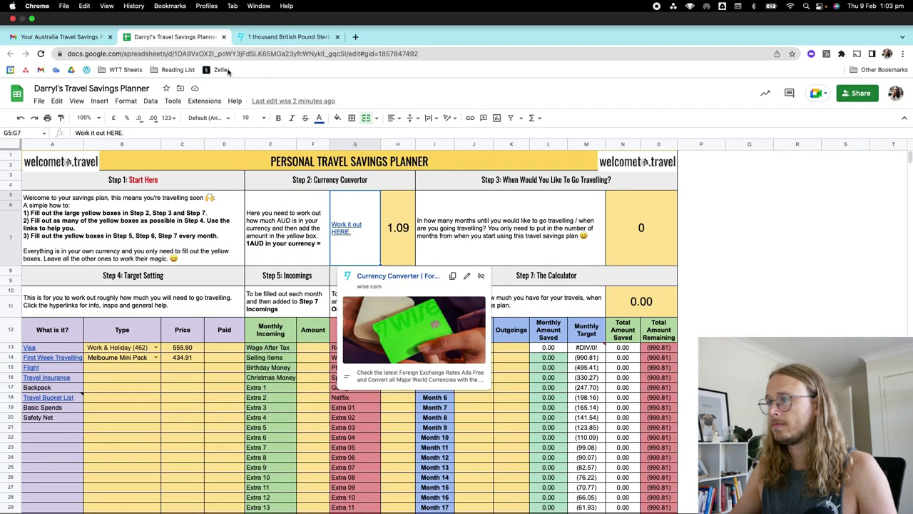
click(407, 203)
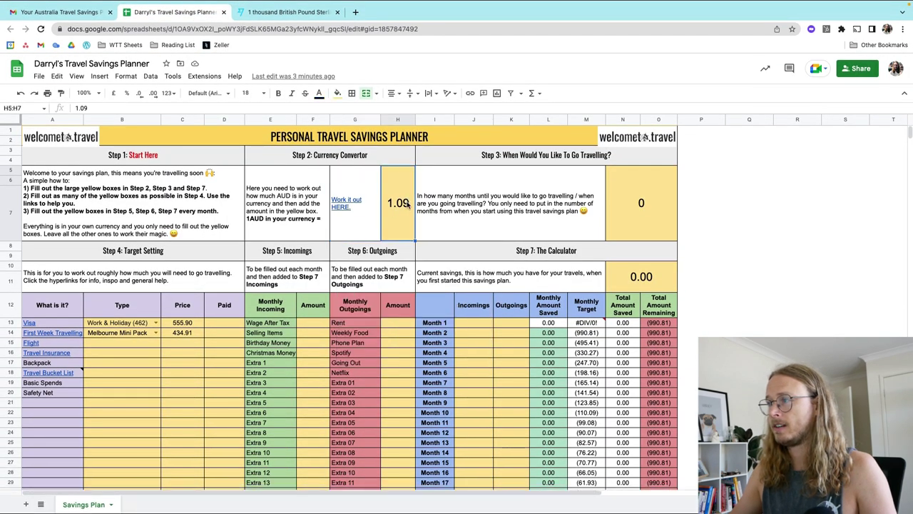
double_click(407, 203)
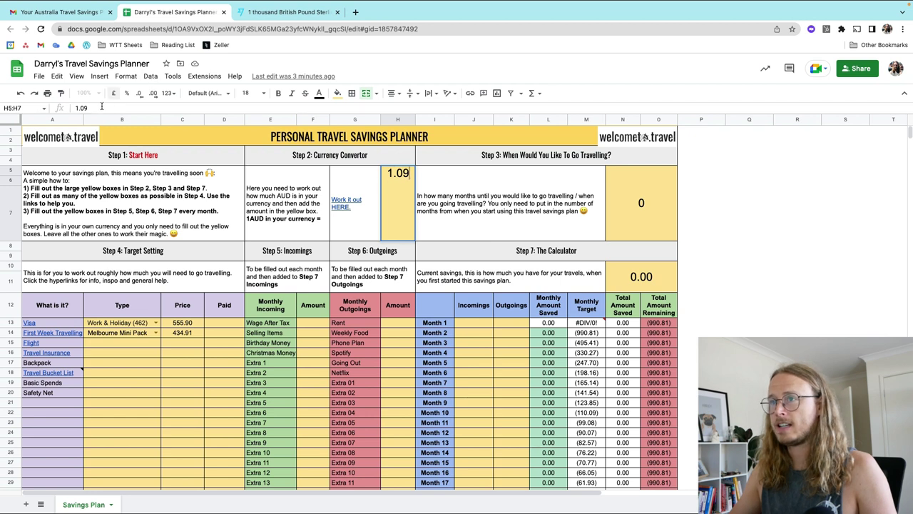
key(BackSpace)
key(BackSpace)
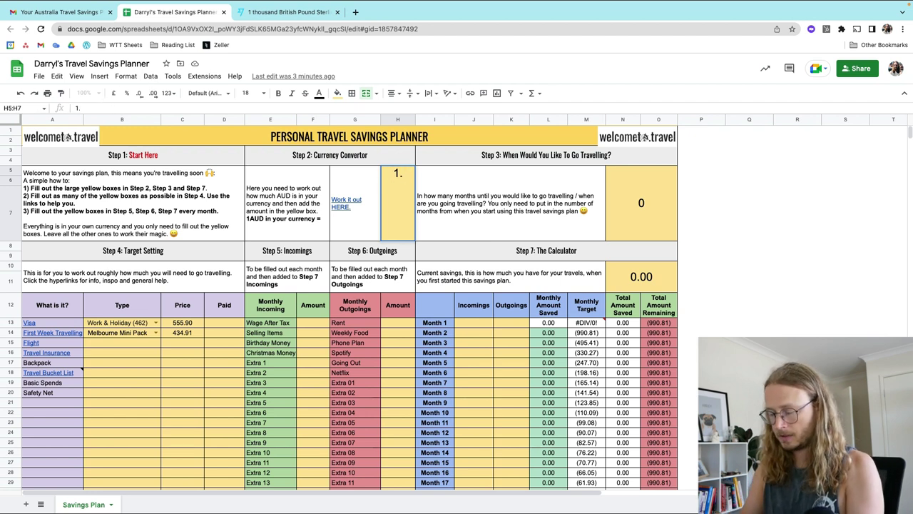
text(74)
key(Return)
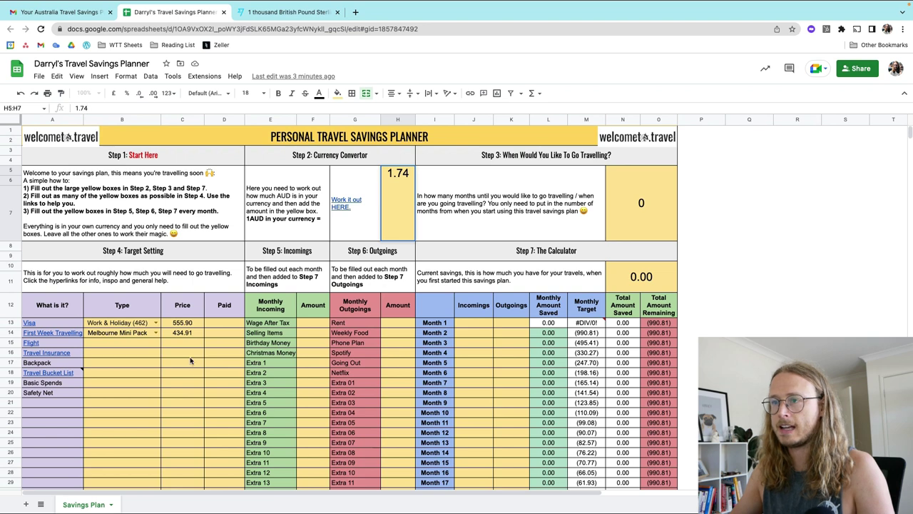
click(527, 219)
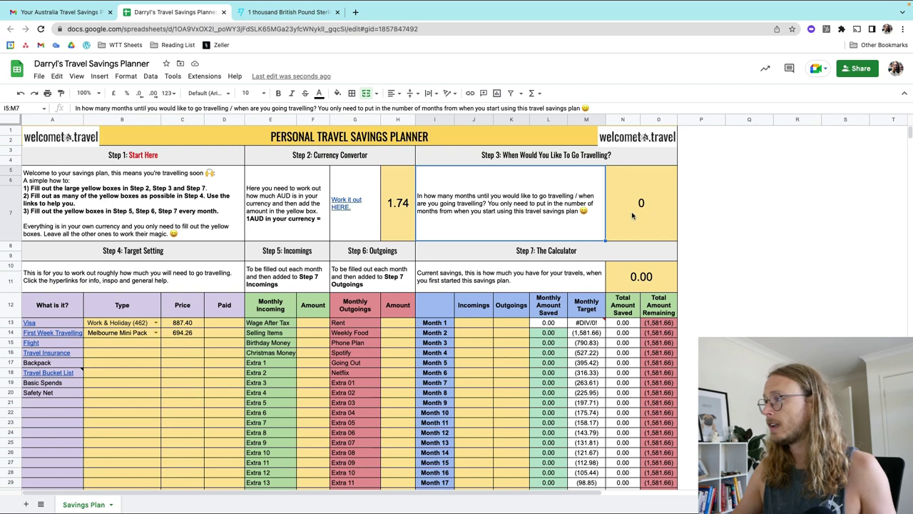
Step: Enter 10 in cell N5 as the months until travelling
click(640, 203)
double_click(641, 203)
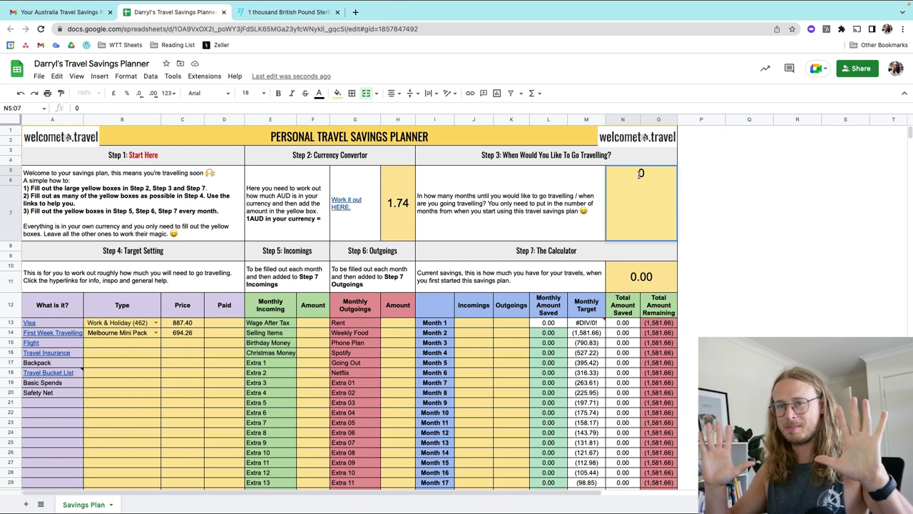
text(10)
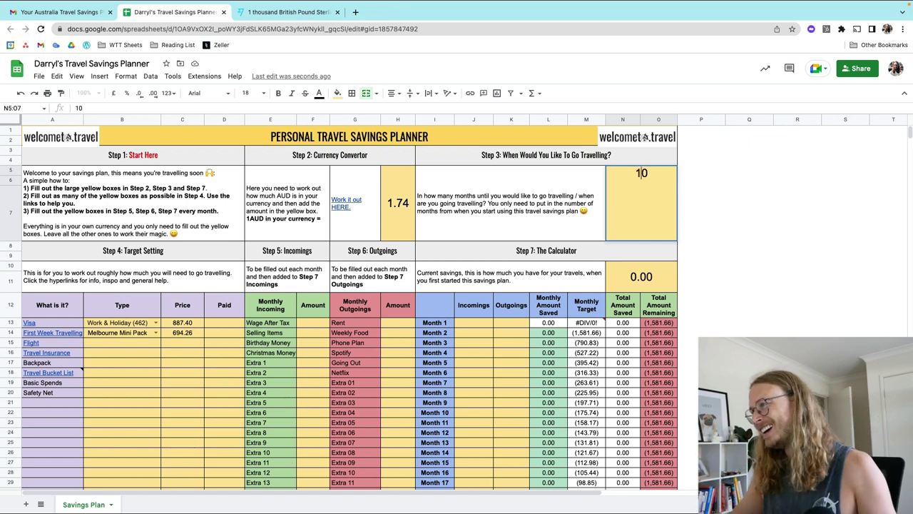
click(709, 226)
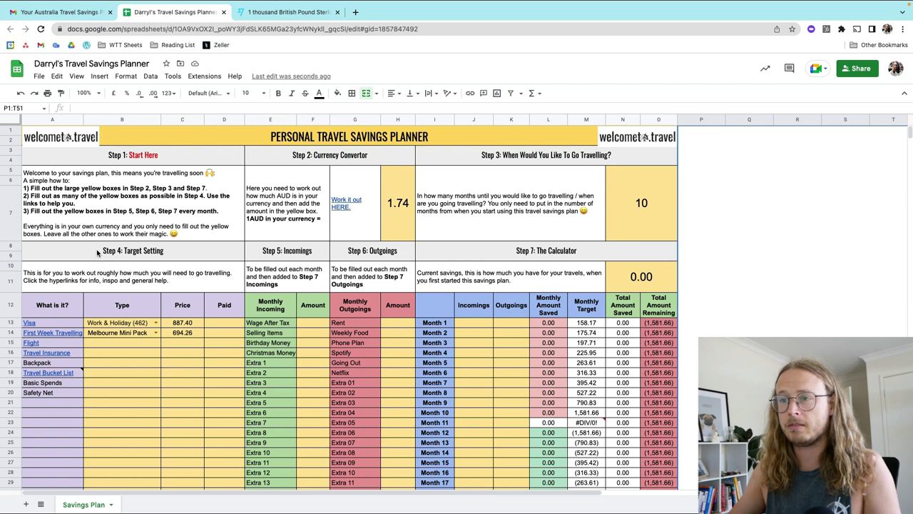
mouse_move(32, 325)
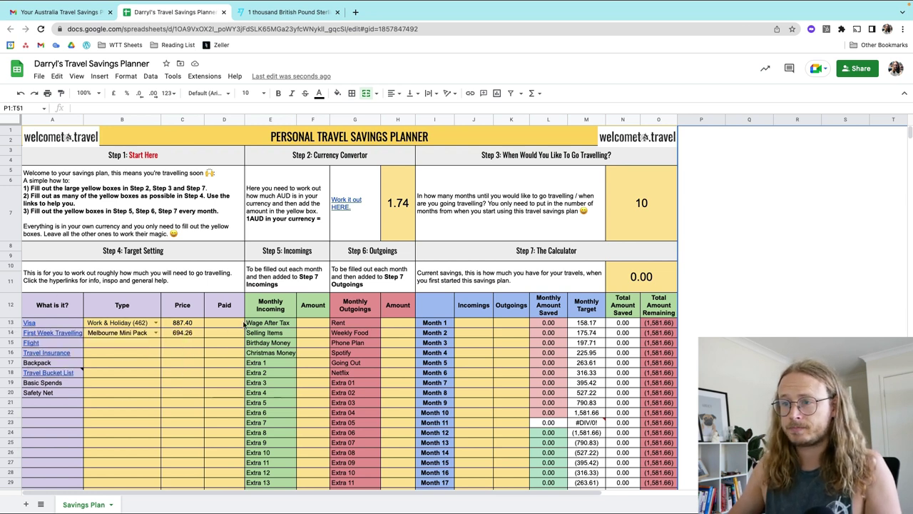
Step: Check the B13 visa type dropdown, then follow the A13 Visa link to Home Affairs
click(156, 322)
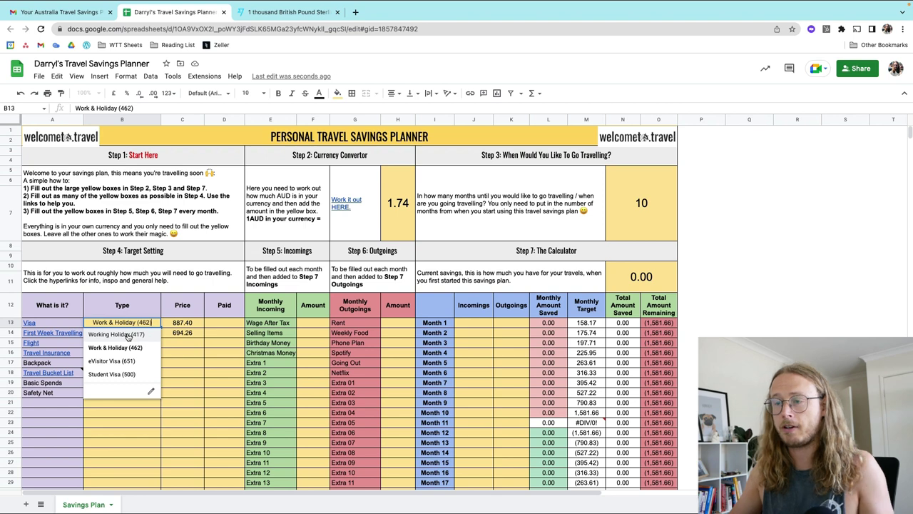
click(53, 326)
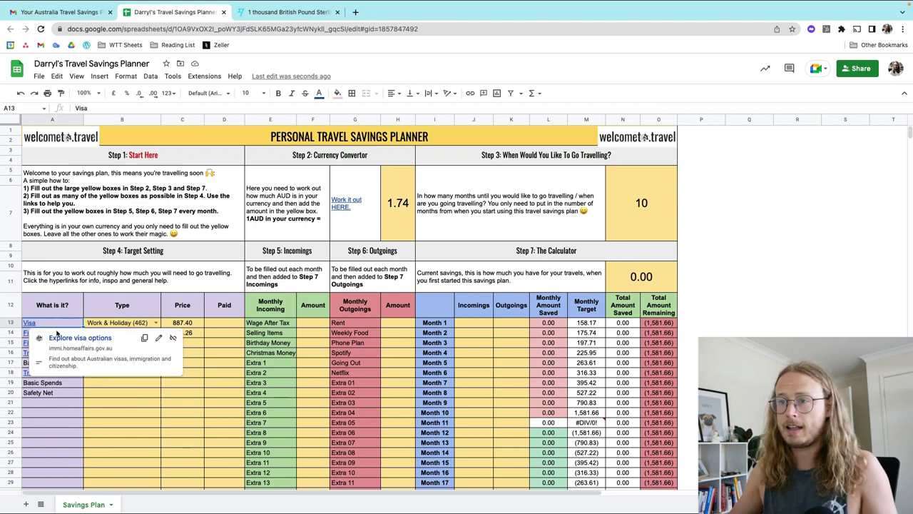
click(67, 338)
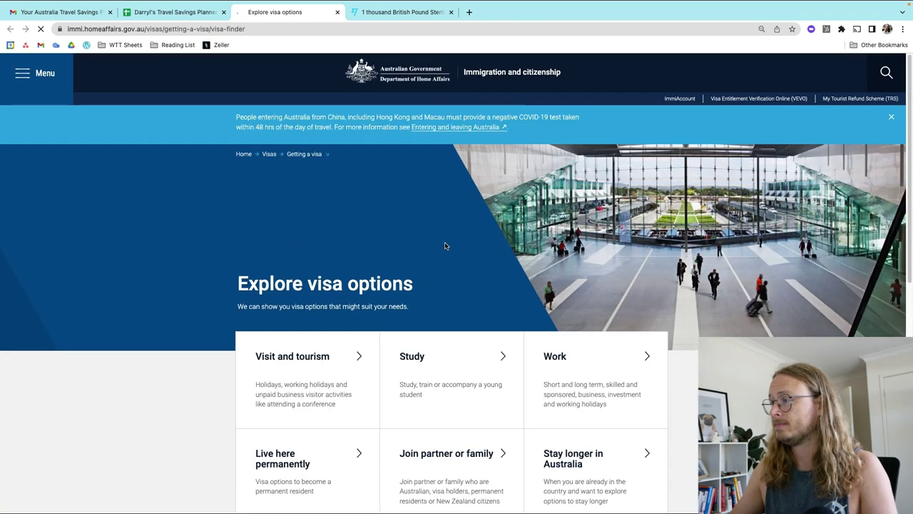
Step: Search visas for a working holiday on a United States passport, highlighting subclass 462
scroll(414, 257, down, 1)
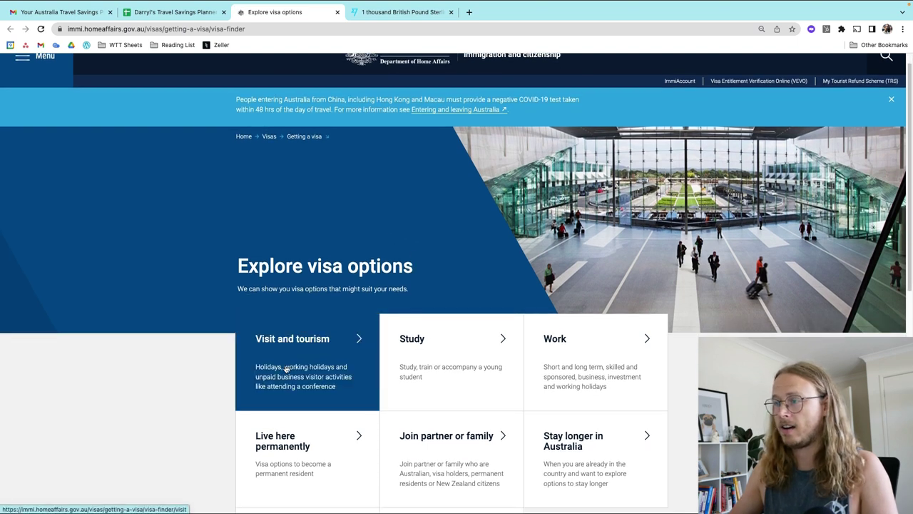
click(359, 339)
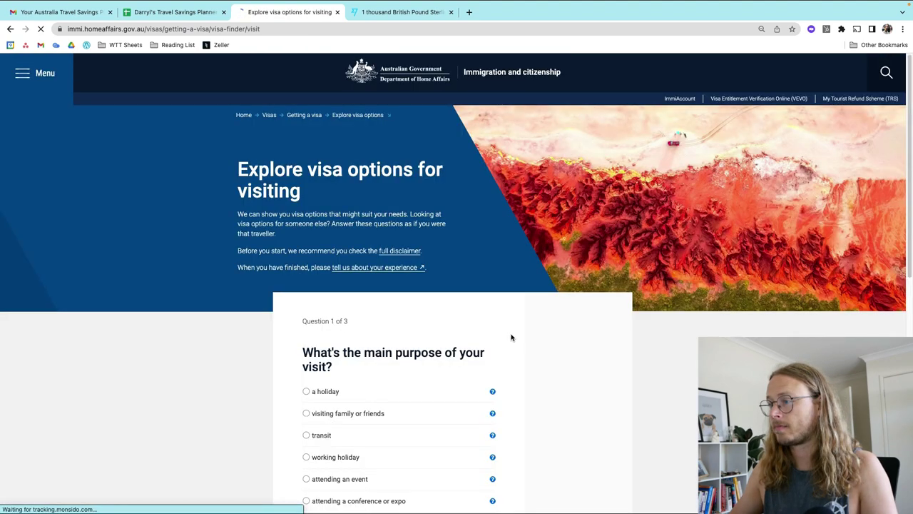
scroll(428, 350, down, 5)
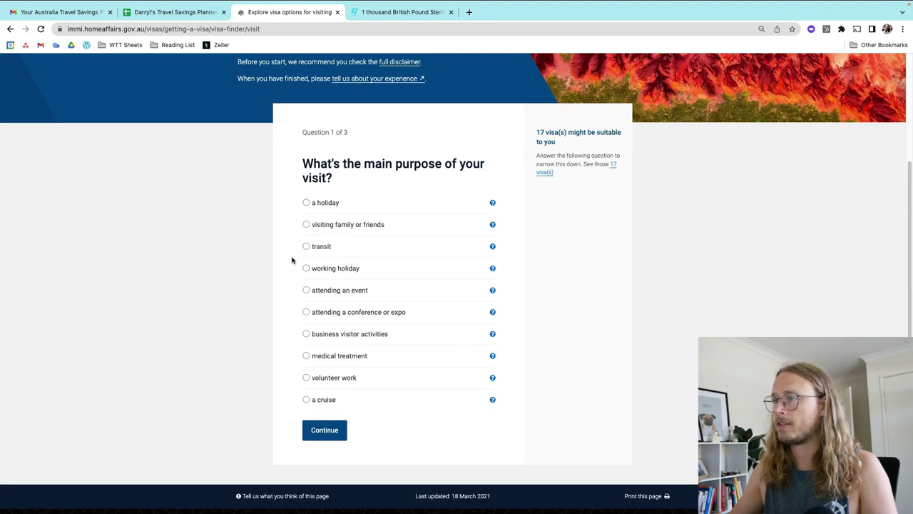
click(341, 431)
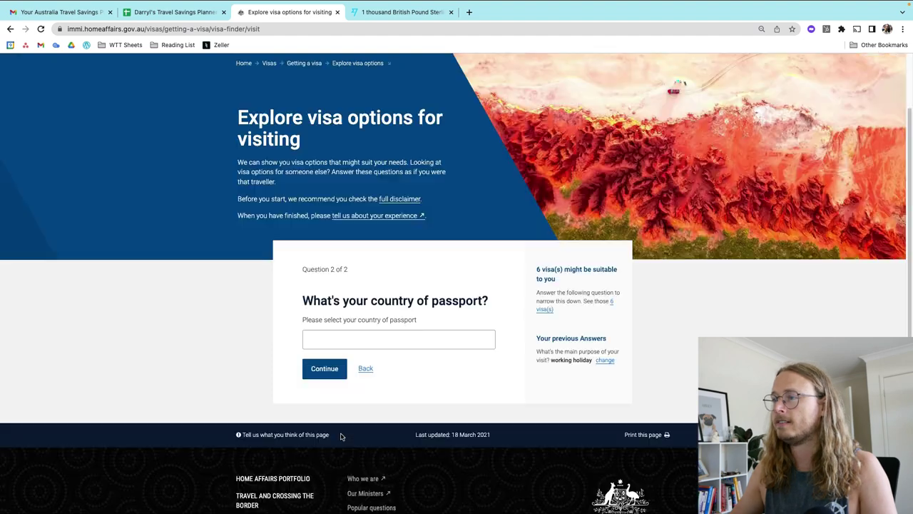
click(383, 344)
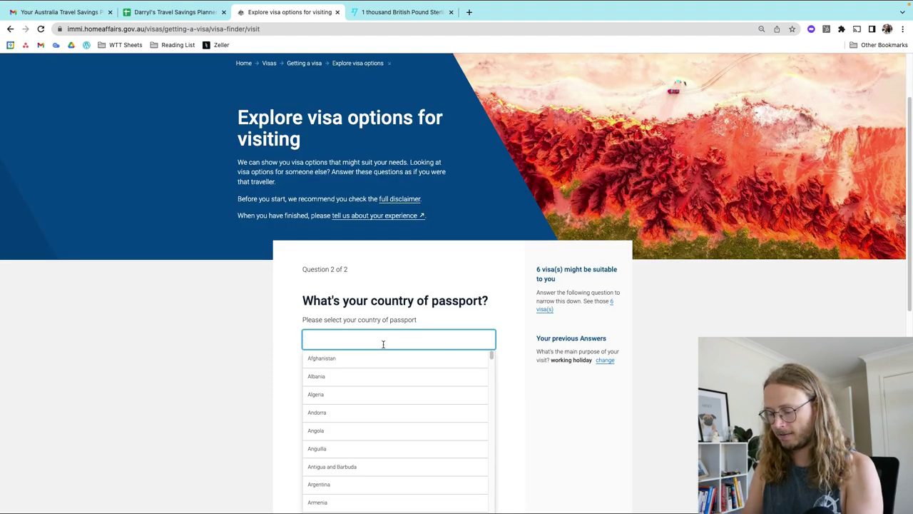
text(Ca)
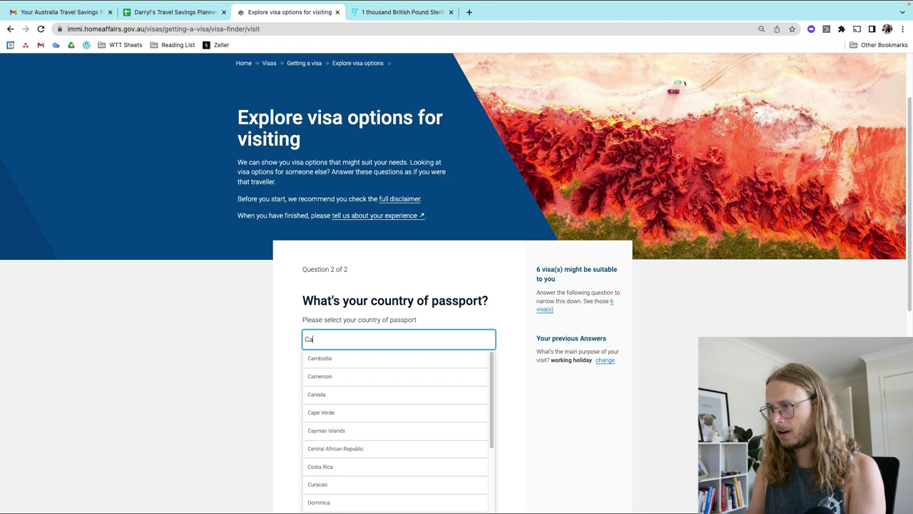
key(BackSpace)
key(BackSpace)
text(Uni)
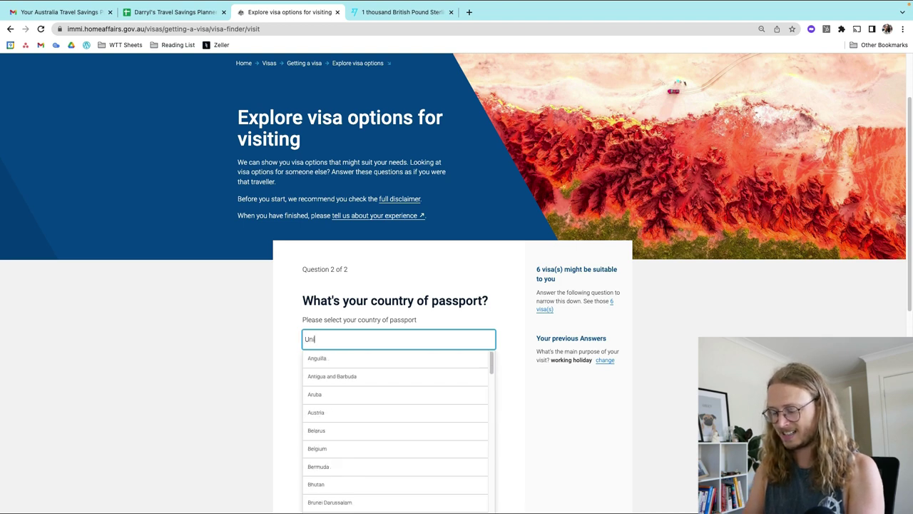
text(ted)
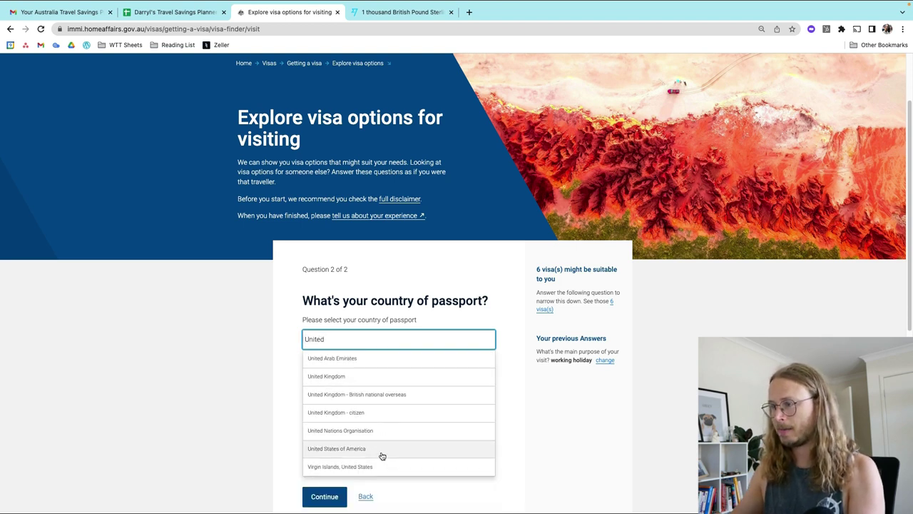
click(380, 449)
click(324, 369)
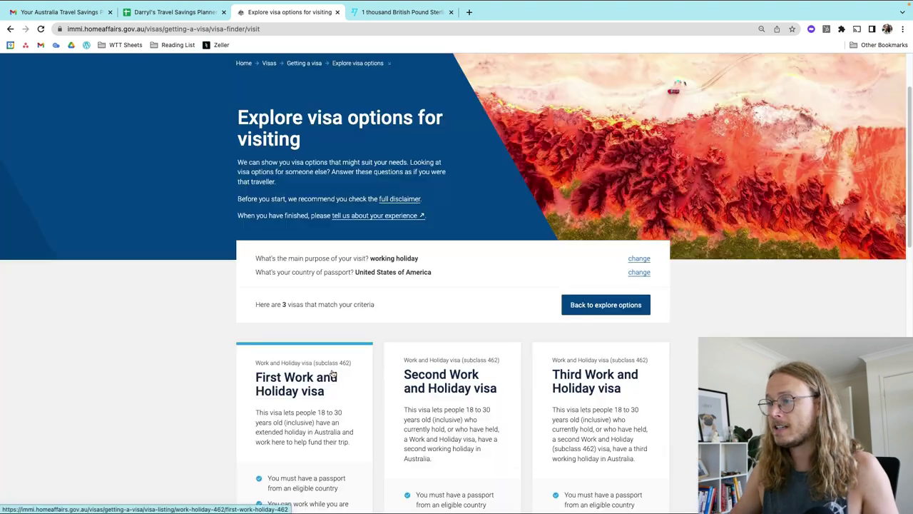
drag(357, 366, 315, 363)
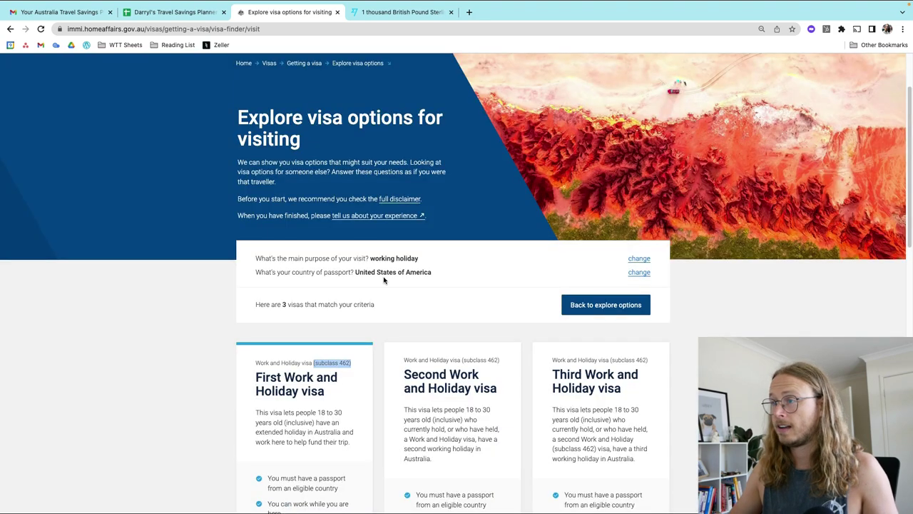
Step: Change the passport country to United Kingdom and pick out the subclass 417 visas
click(637, 274)
click(375, 339)
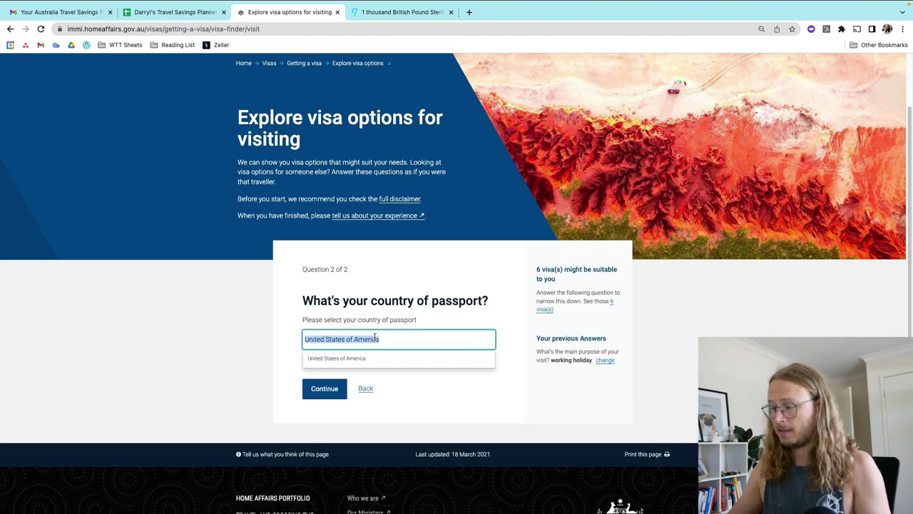
text(United kin)
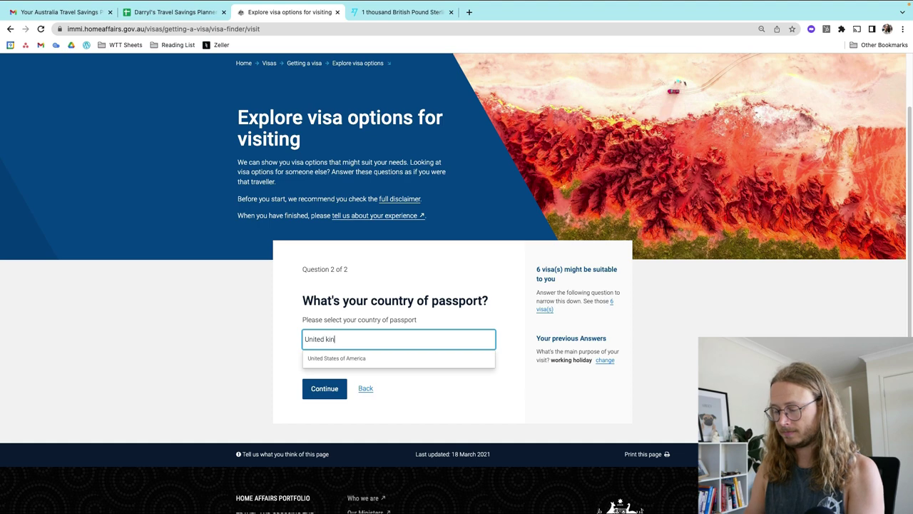
text(g)
click(342, 360)
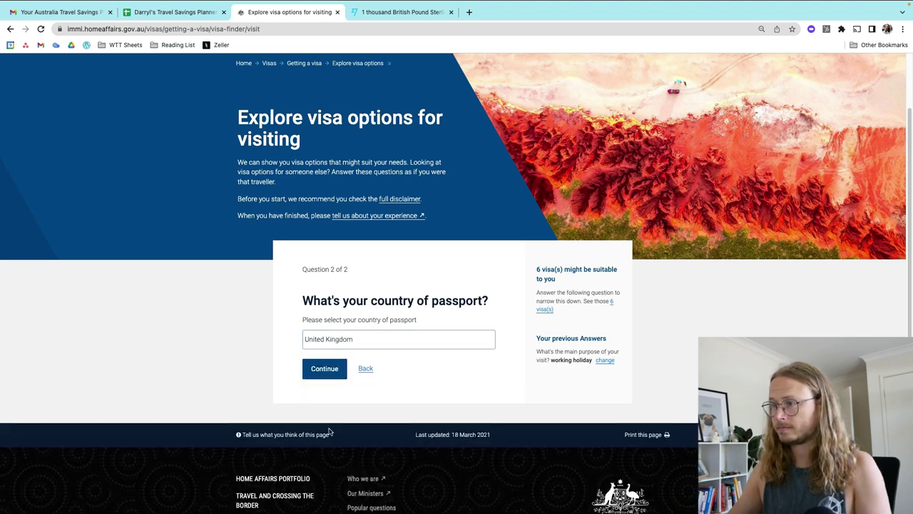
click(334, 365)
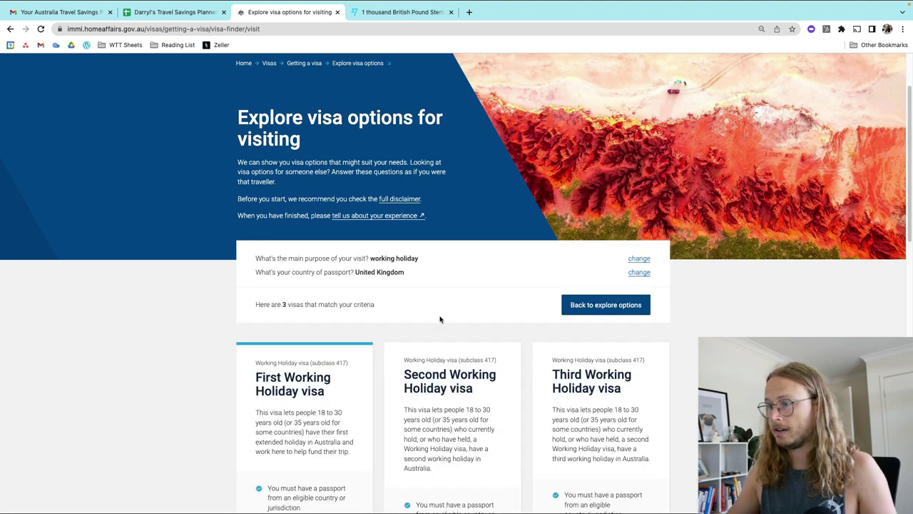
drag(349, 365, 302, 364)
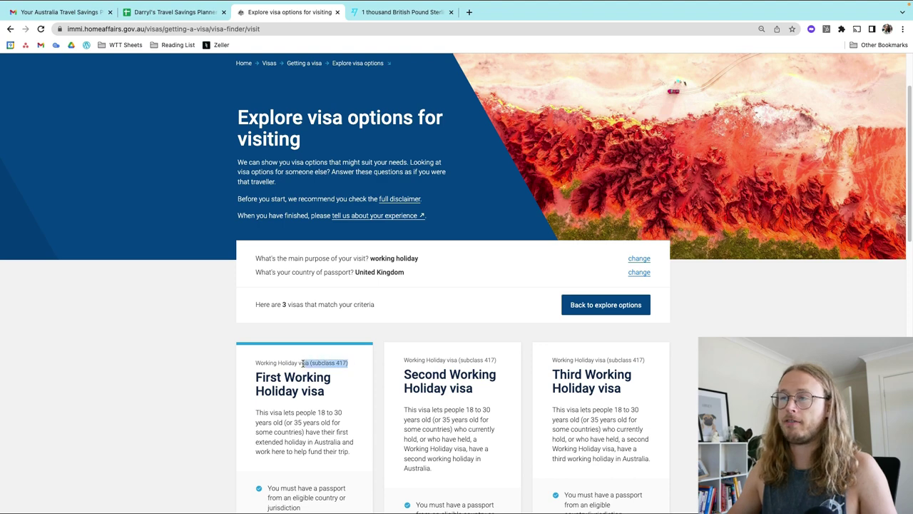
Step: Follow the planner's Step 2 'Work it out HERE.' link to the Wise currency converter
click(171, 12)
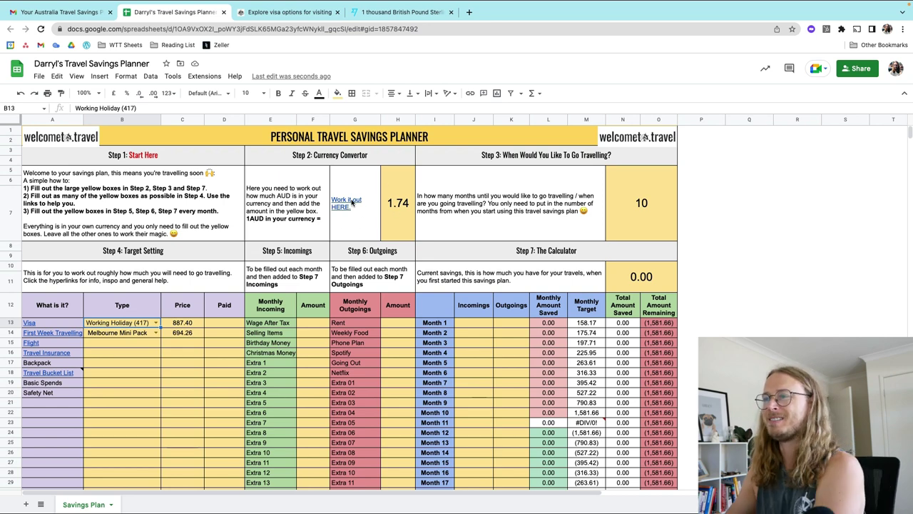
mouse_move(345, 204)
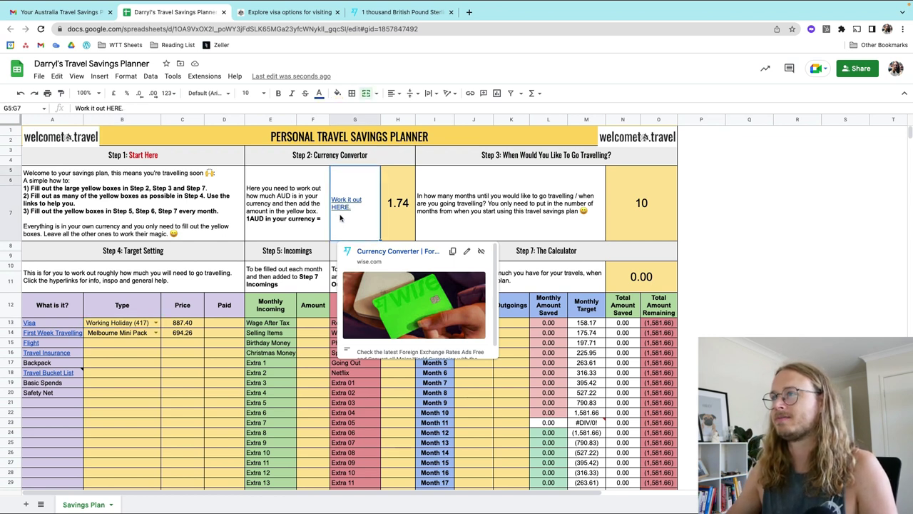
click(342, 217)
click(399, 12)
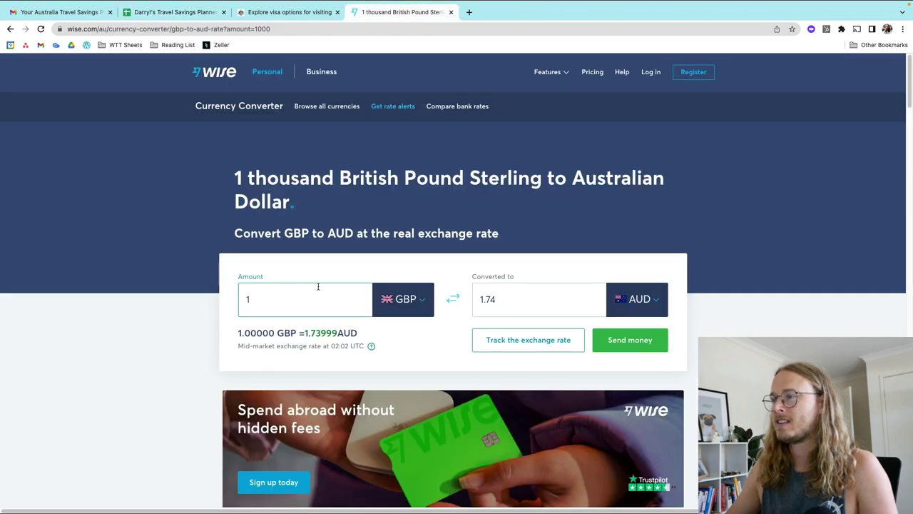
Step: Switch the Wise source currency to AUD, giving 1 AUD = 0.57 GBP, then return to the planner
click(425, 299)
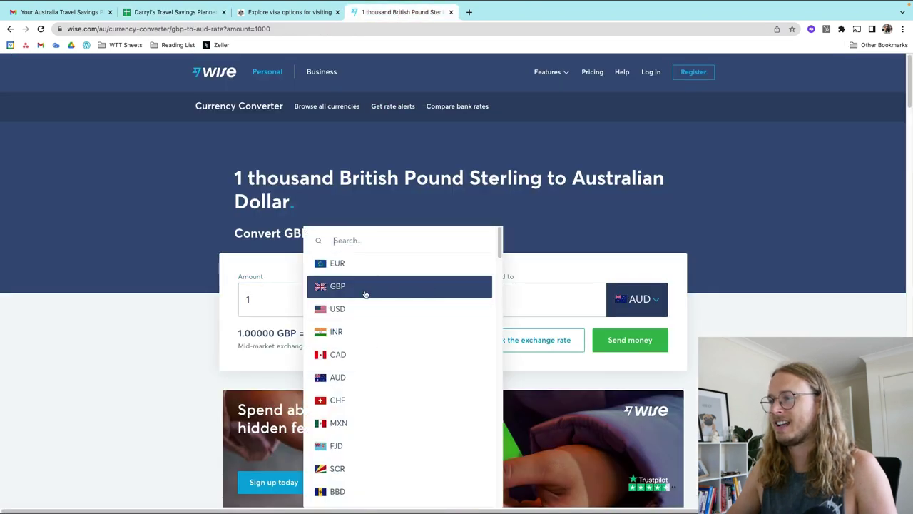
click(350, 378)
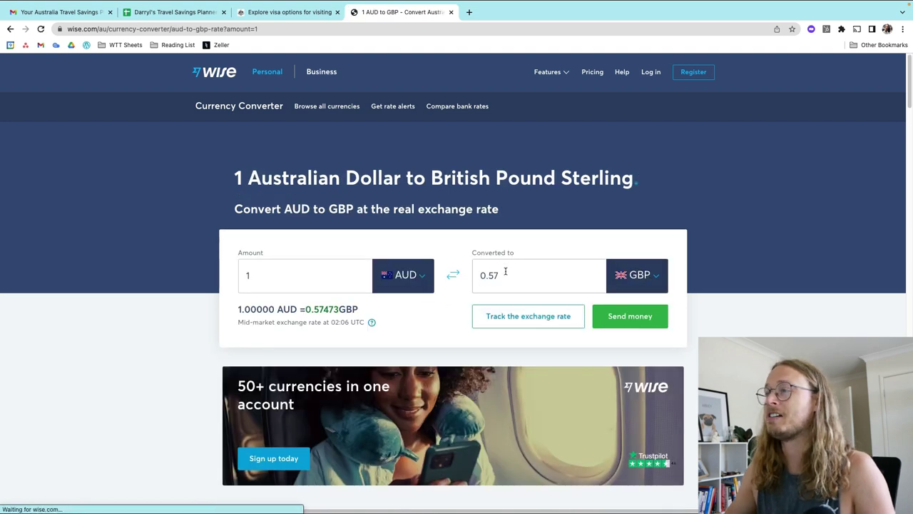
click(174, 12)
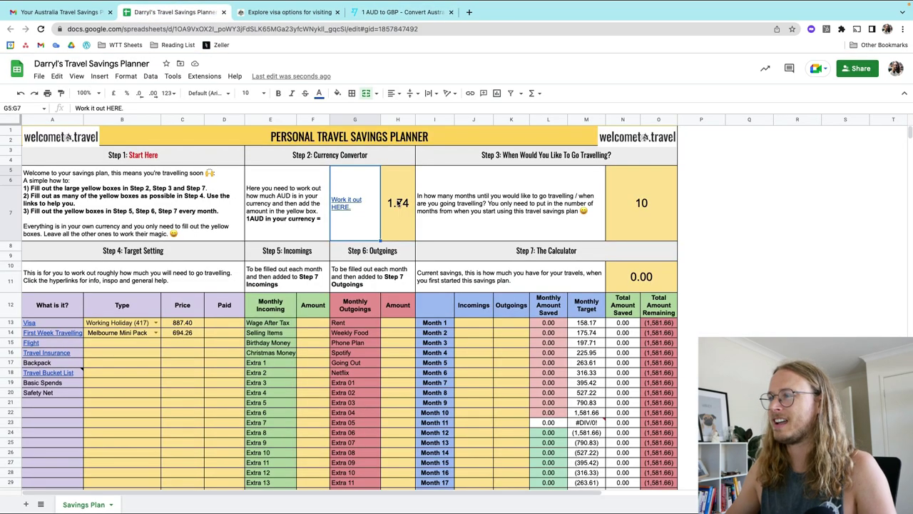
Step: Replace the 1.74 exchange rate in merged cell H5:H7 with 0.57
double_click(398, 203)
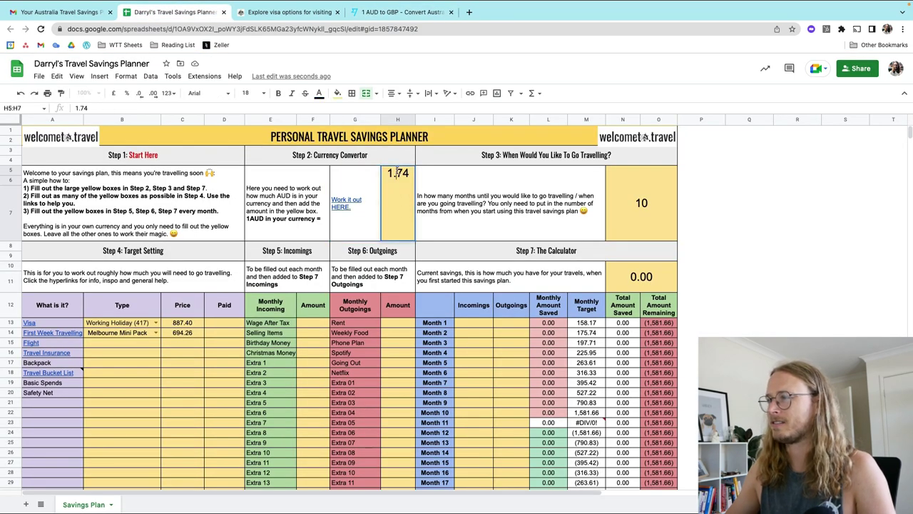
double_click(398, 172)
text(0.)
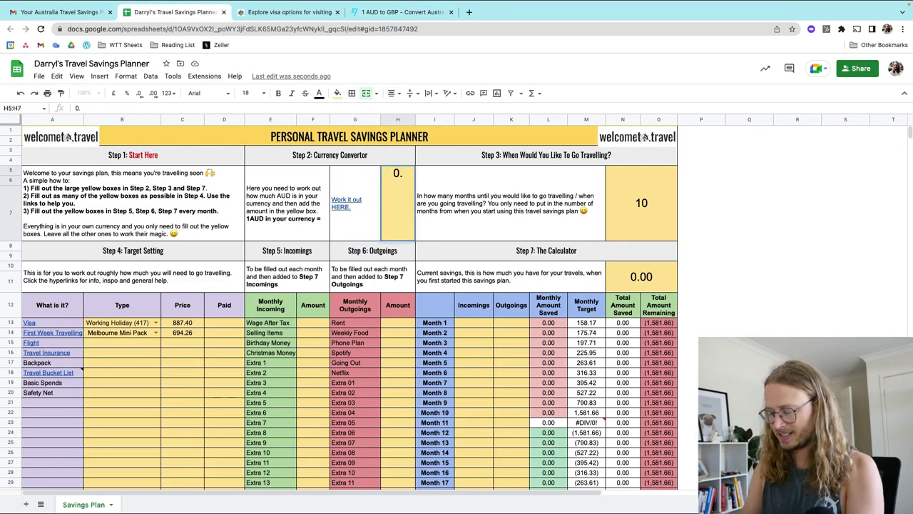
text(57)
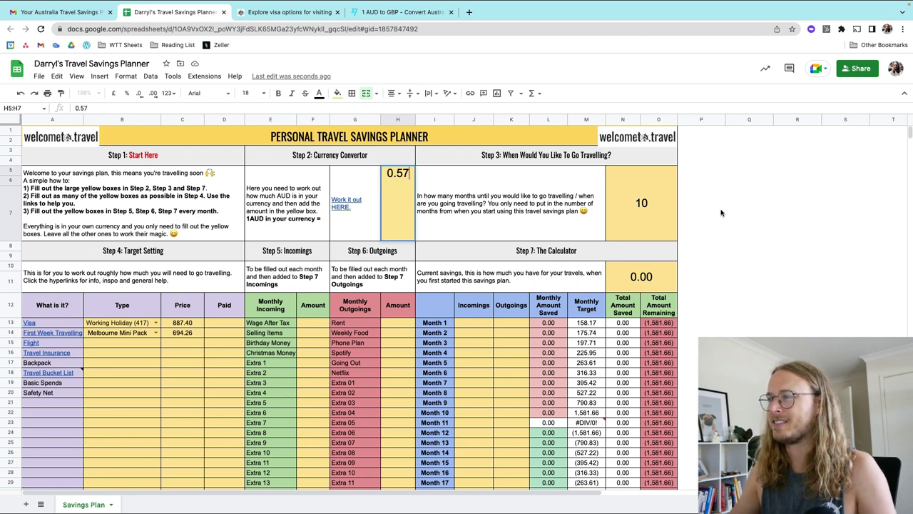
click(721, 213)
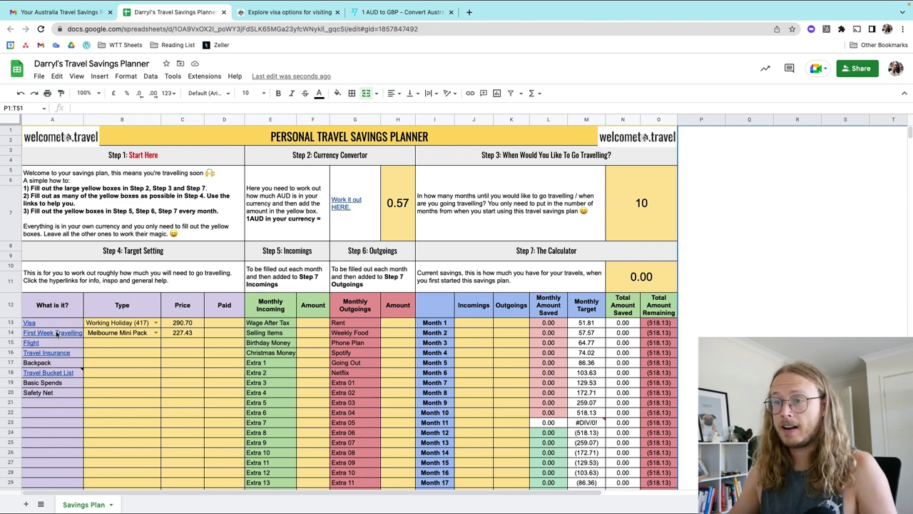
Step: Review the B14 options, keep Melbourne Mini Pack, and follow the First Week Travelling link to welcometo.travel
click(157, 333)
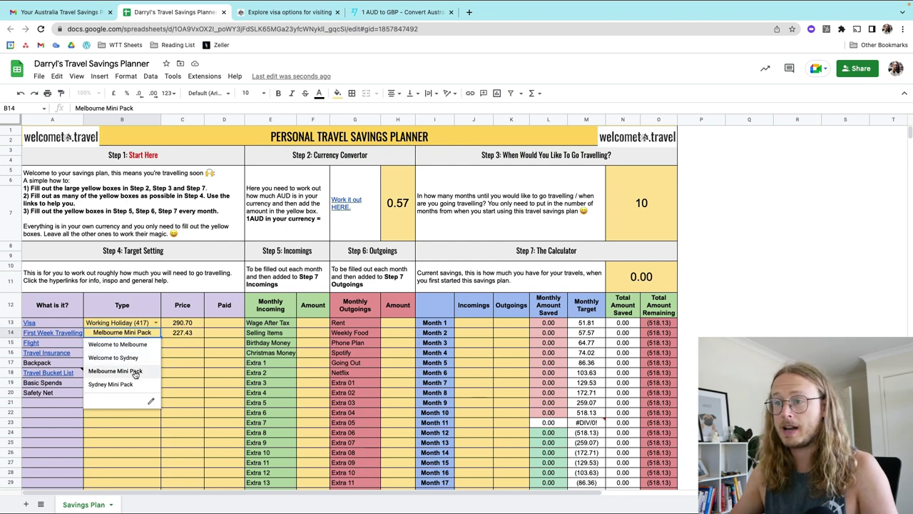
click(209, 337)
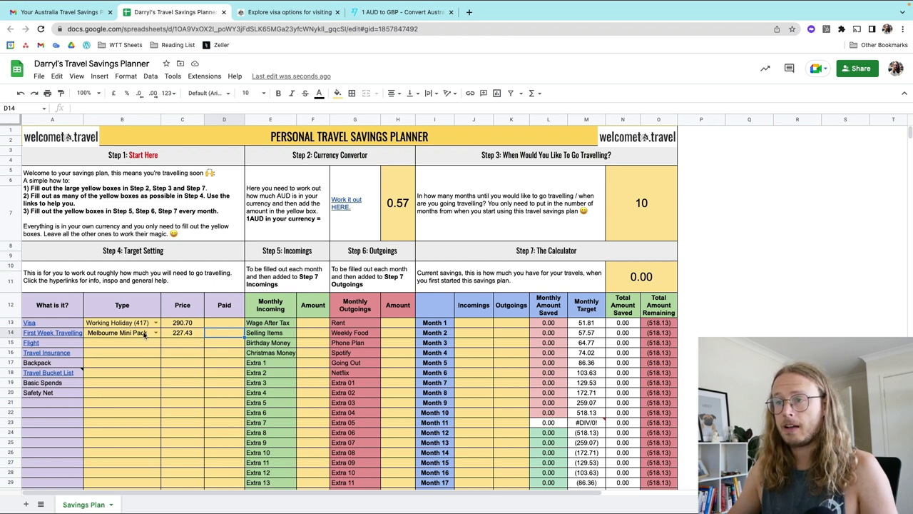
click(66, 334)
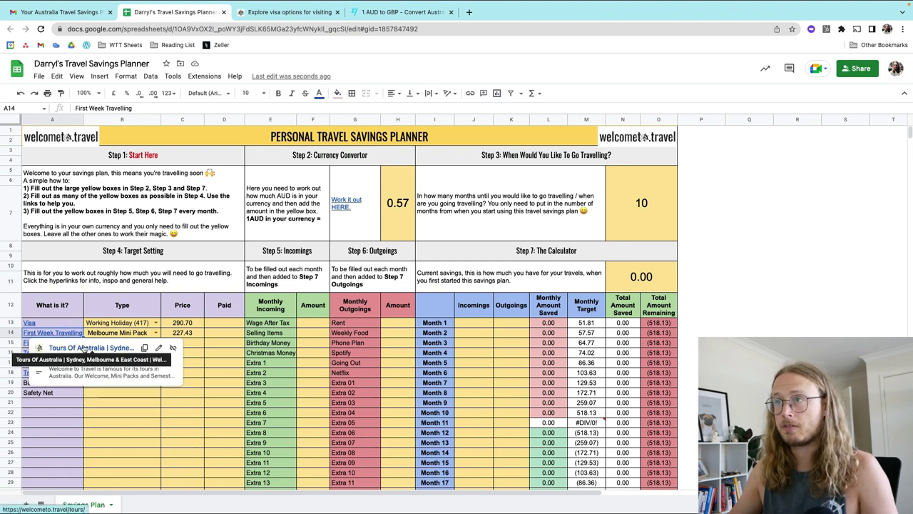
click(83, 347)
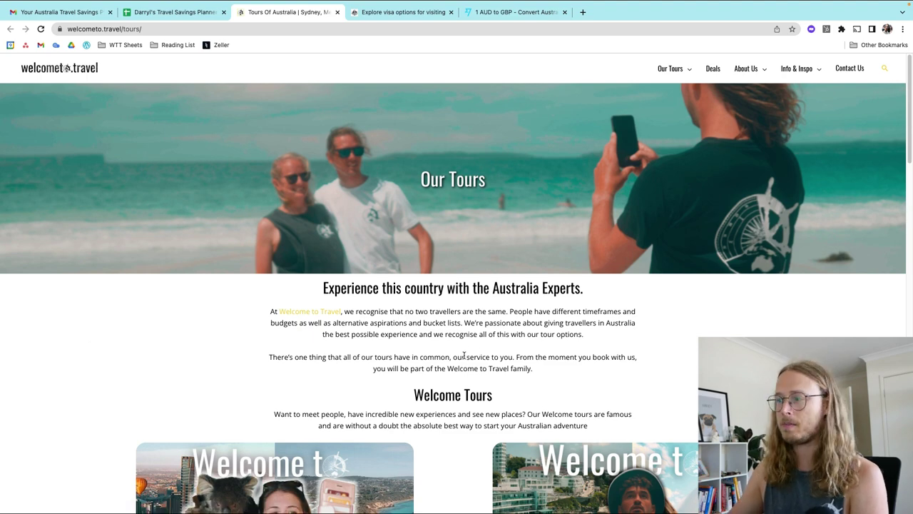
Step: Browse the Our Tours list and open Welcome to Sydney (8 Days / 7 Nights, $1049AUD)
scroll(464, 347, down, 1)
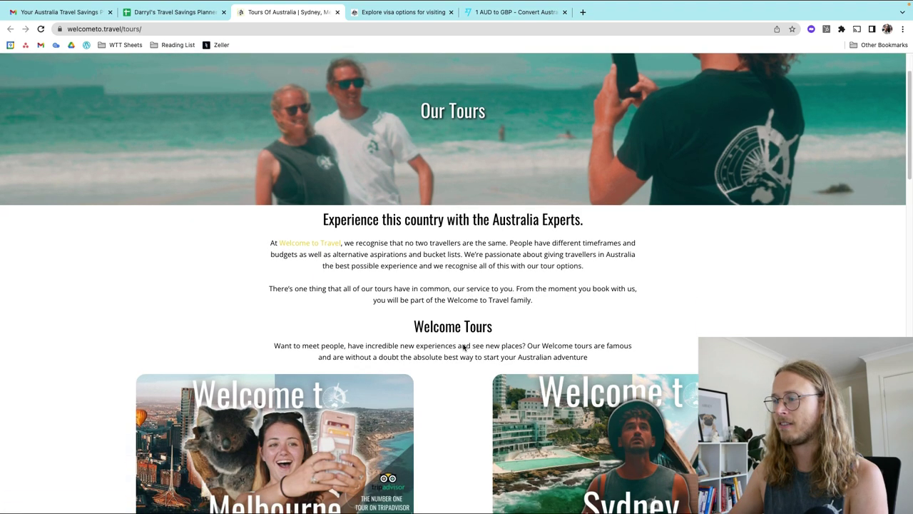
scroll(464, 346, down, 1)
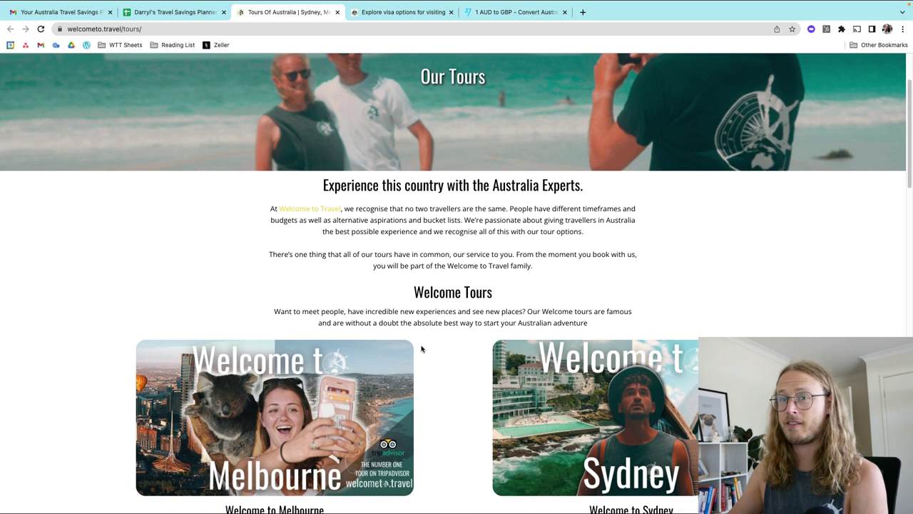
scroll(461, 349, down, 1)
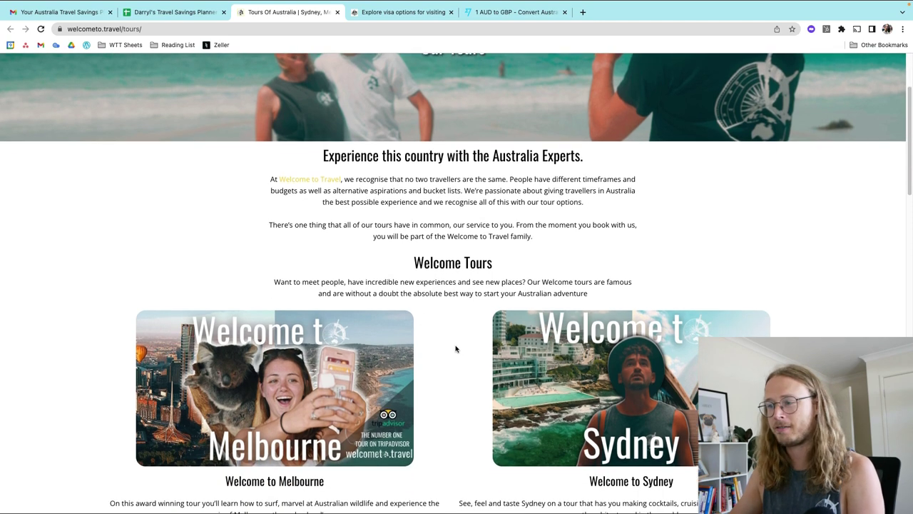
scroll(455, 349, down, 2)
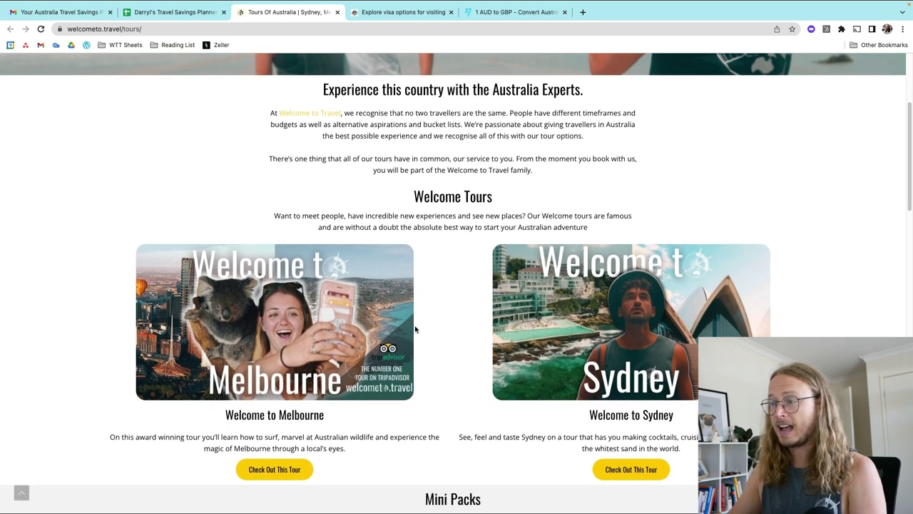
scroll(416, 331, down, 1)
scroll(371, 314, down, 1)
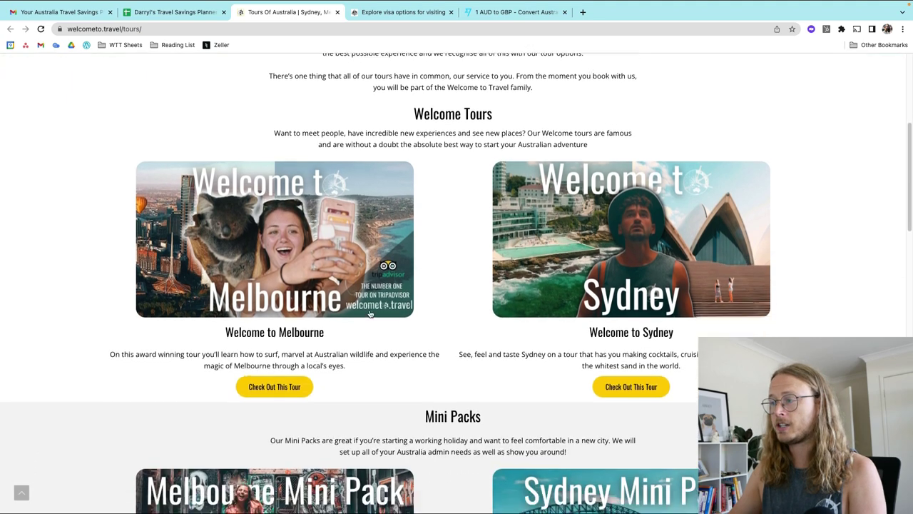
scroll(329, 338, down, 4)
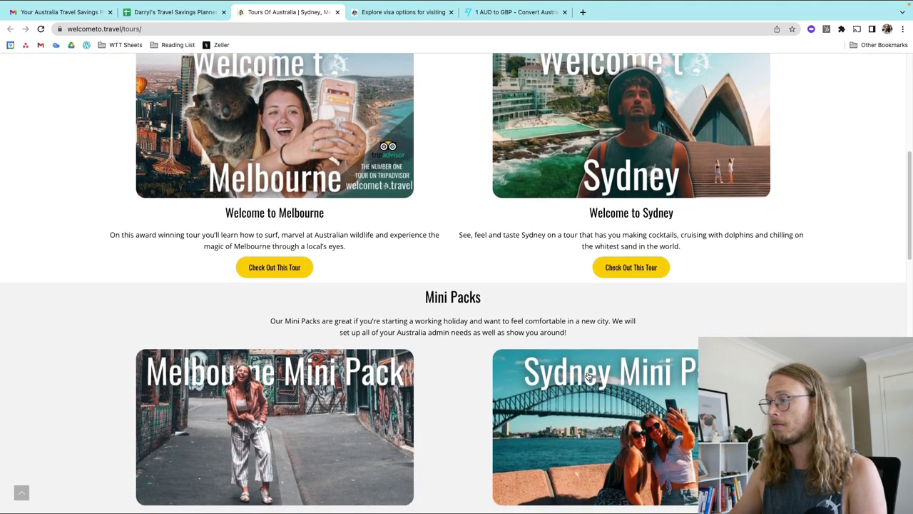
scroll(603, 385, down, 1)
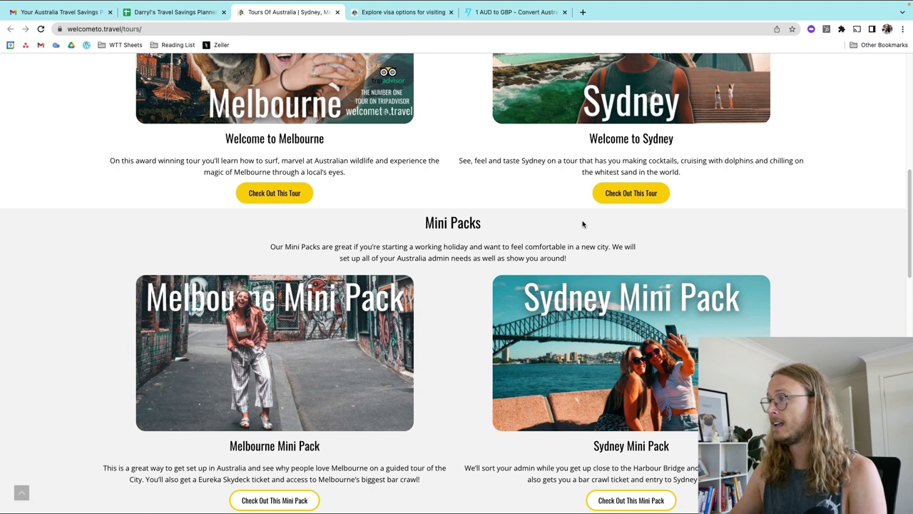
scroll(500, 228, up, 3)
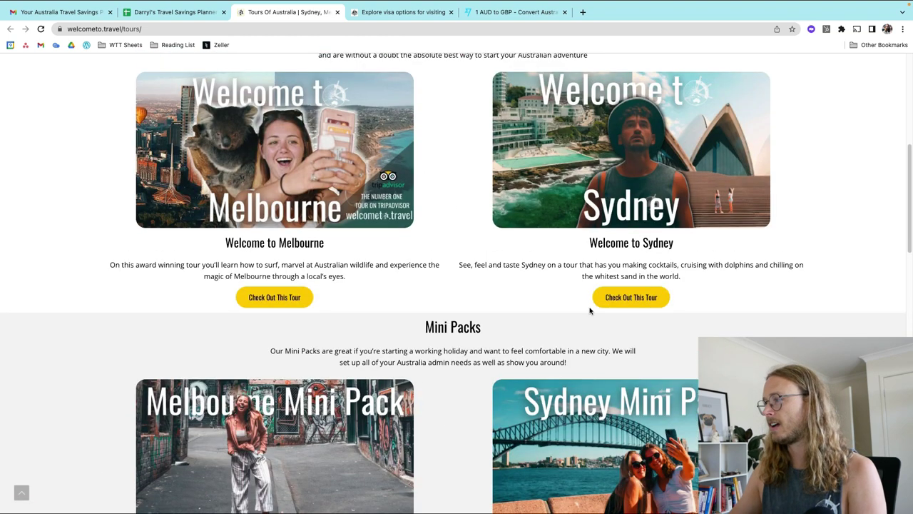
click(619, 295)
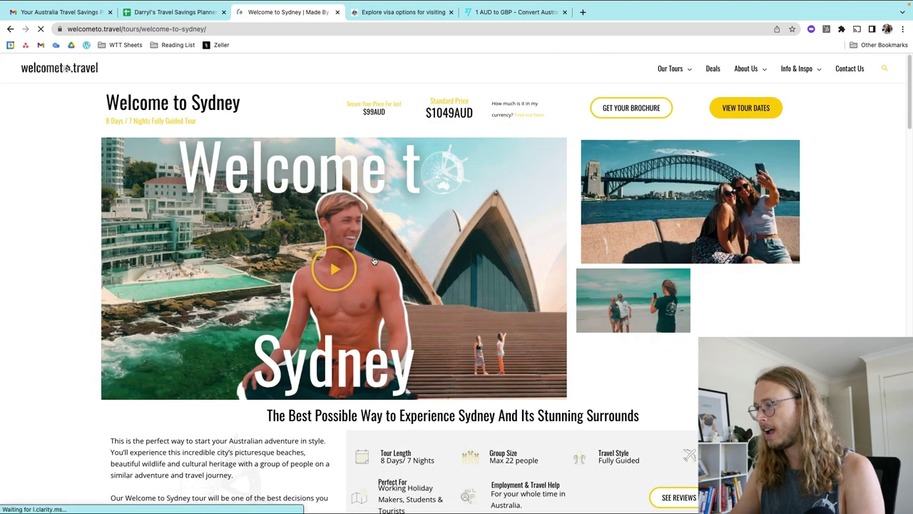
Step: Set B14 to Welcome to Sydney, priced 597.93, and move down to the Flight row
click(173, 13)
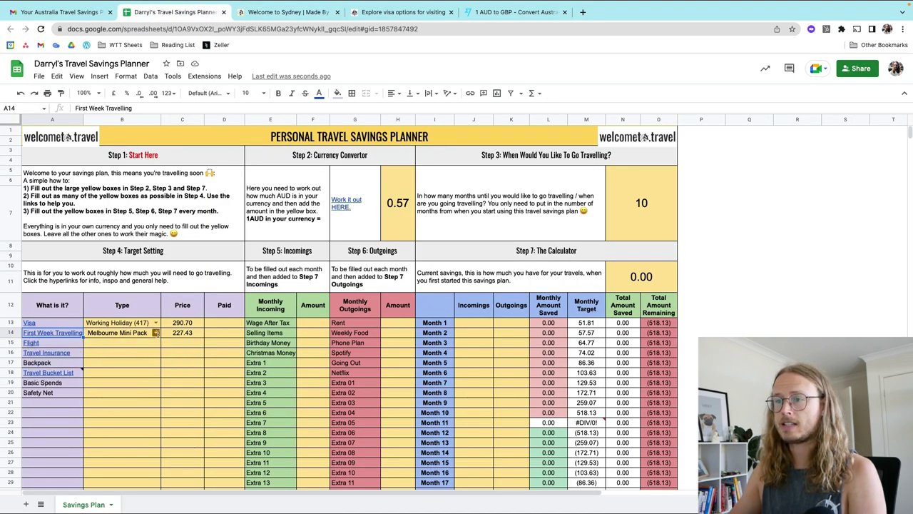
click(155, 332)
click(129, 362)
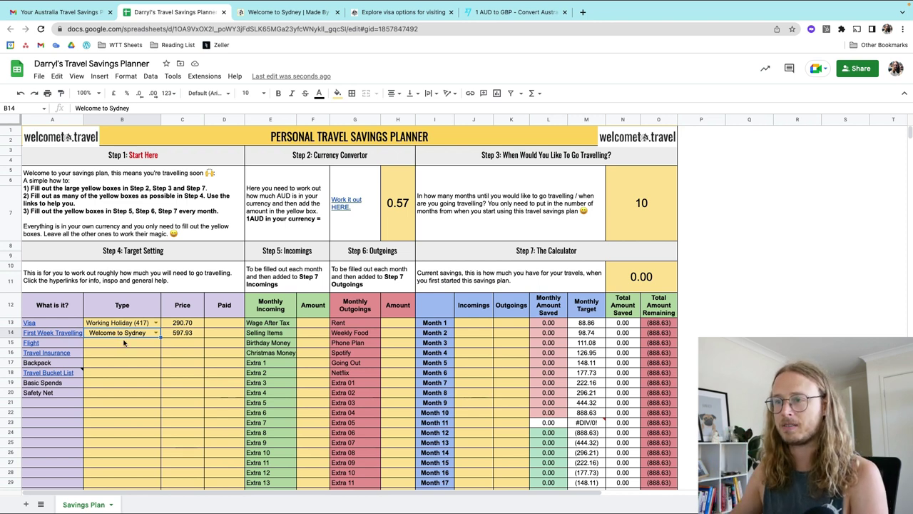
key(Down)
mouse_move(36, 346)
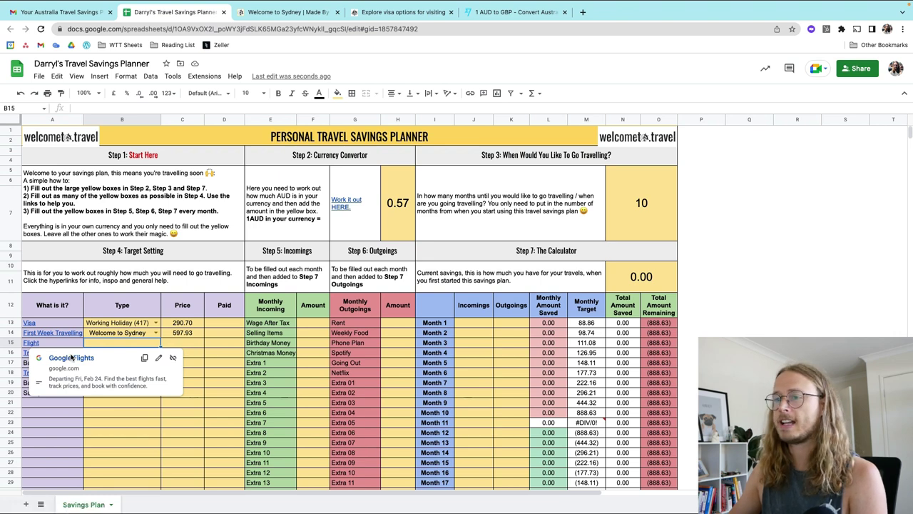
Step: Open the linked Google Flights page and set the route from London Heathrow to Sydney Airport
click(72, 357)
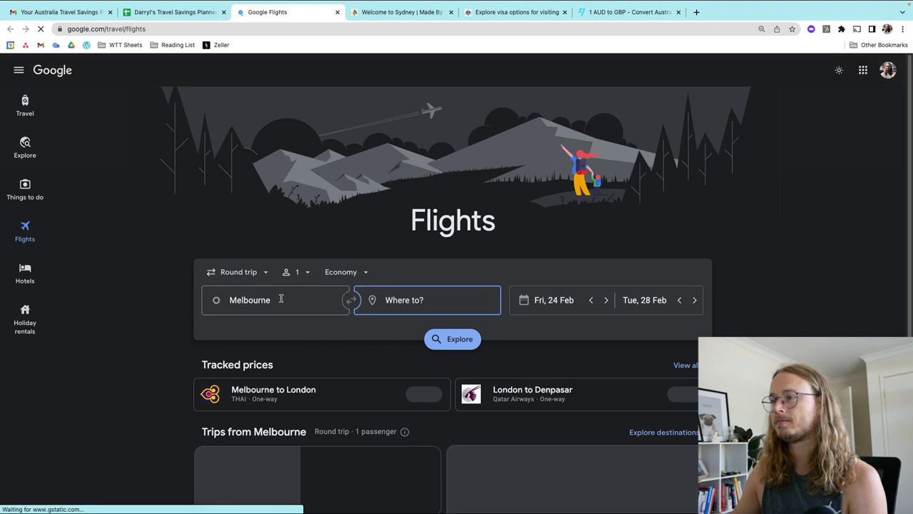
click(280, 299)
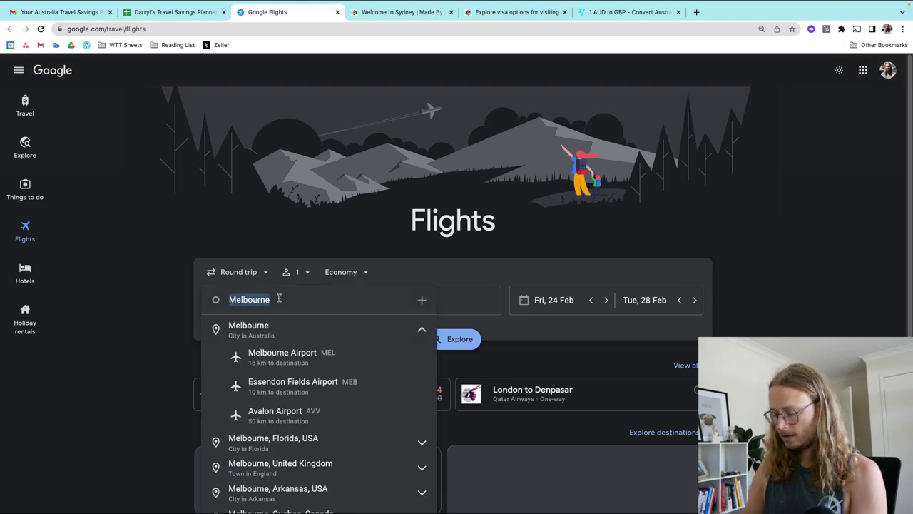
text(londo)
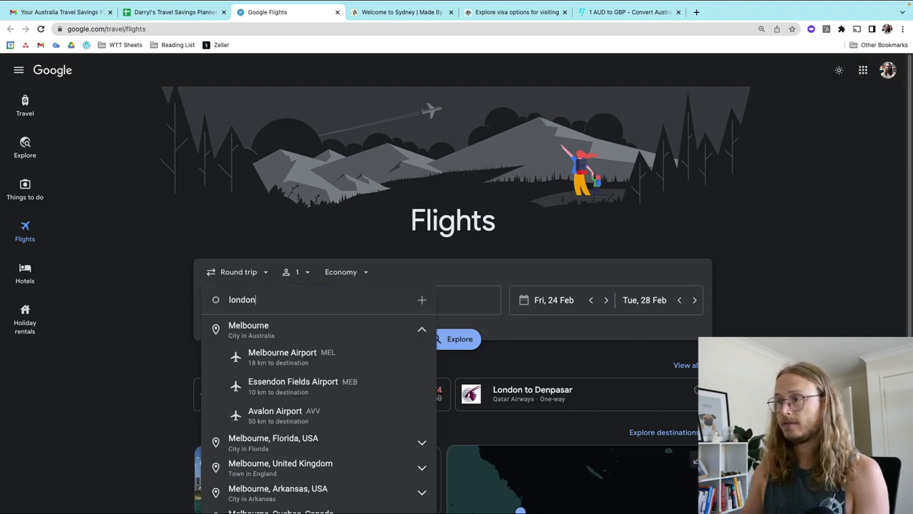
text(nited Kingdom)
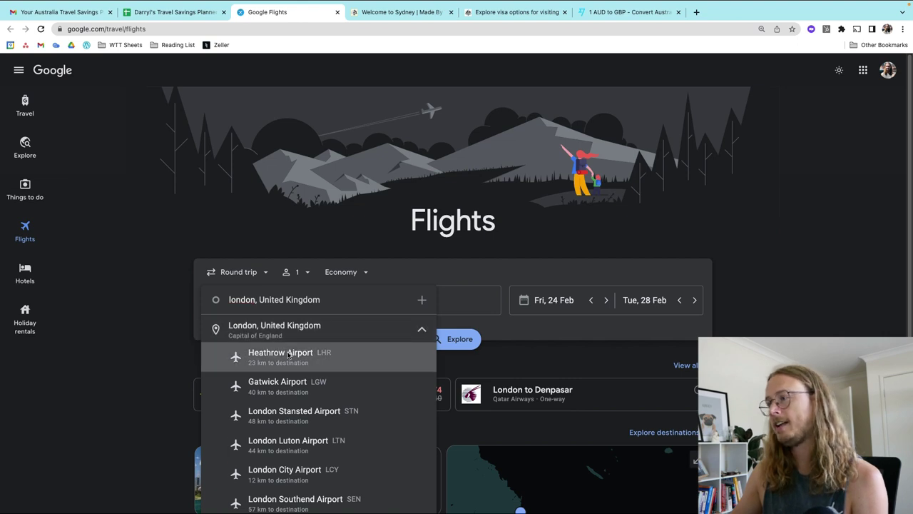
click(289, 355)
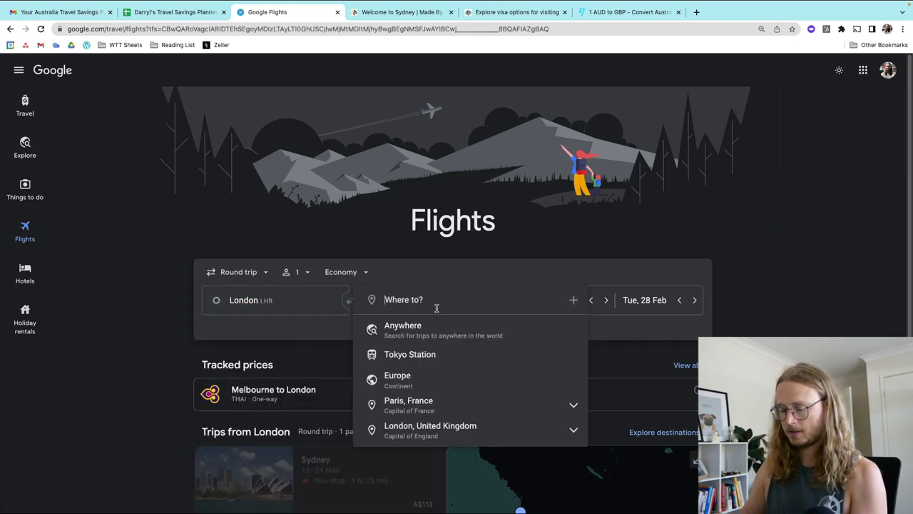
text(sydney)
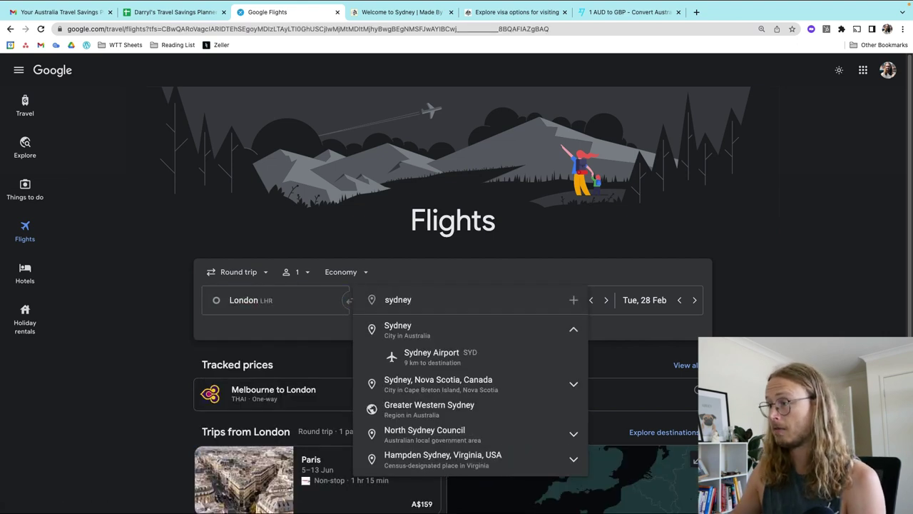
click(443, 352)
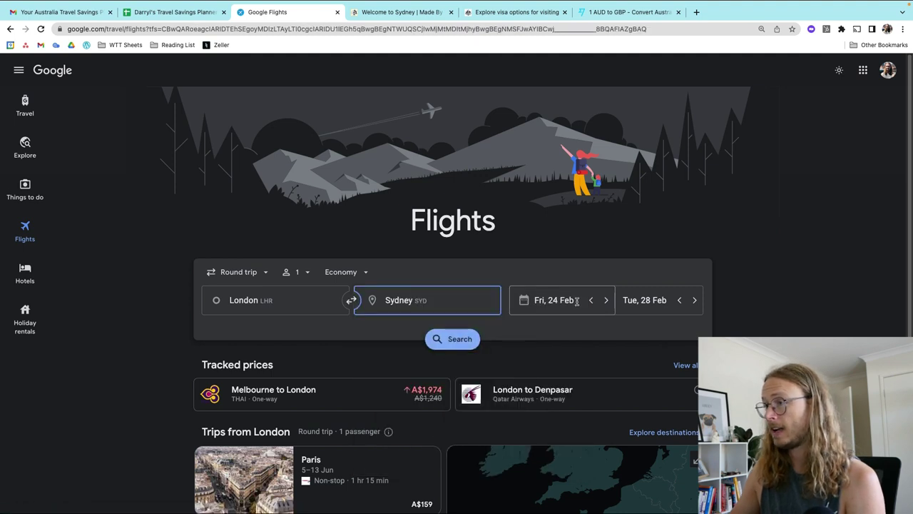
Step: Make the trip one-way, departing Friday 1 December
click(239, 272)
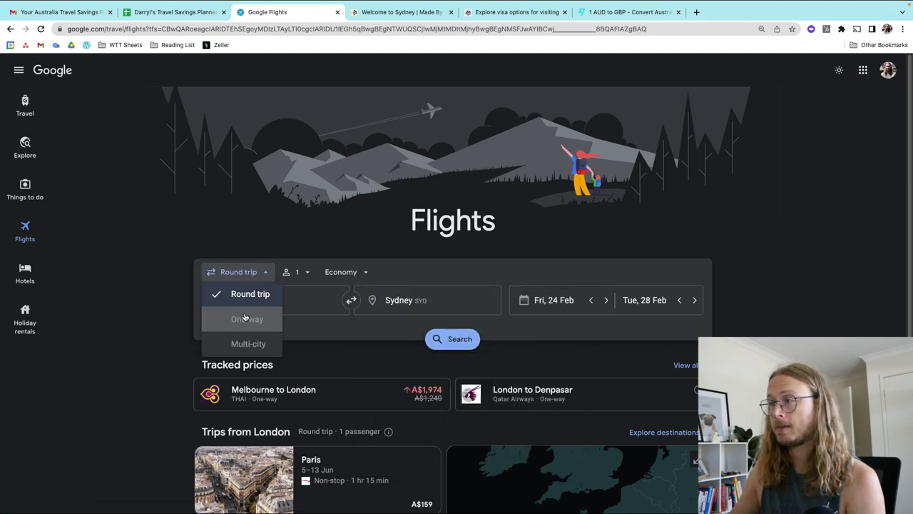
key(Return)
click(554, 299)
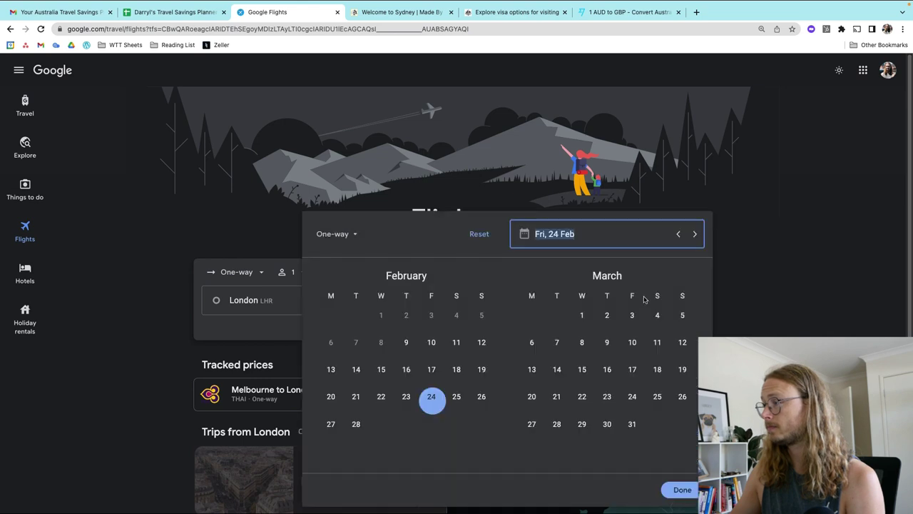
click(581, 315)
scroll(658, 321, down, 10)
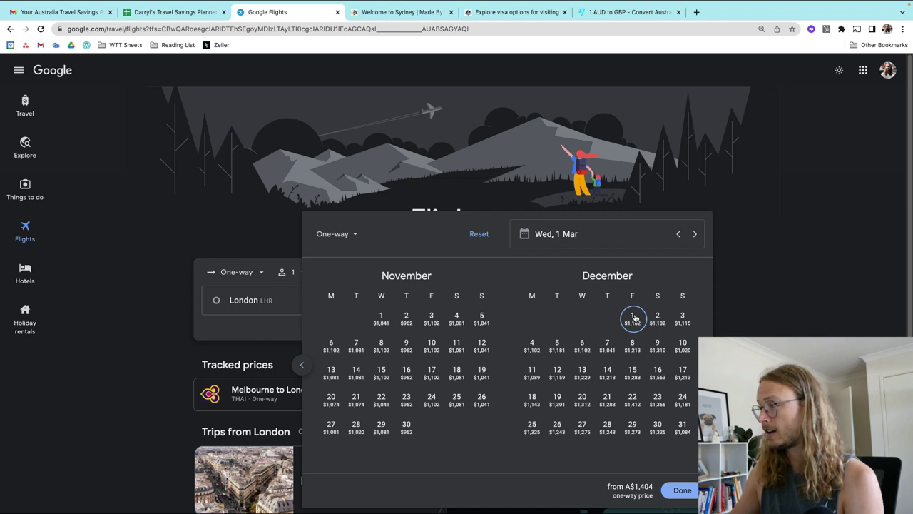
click(633, 317)
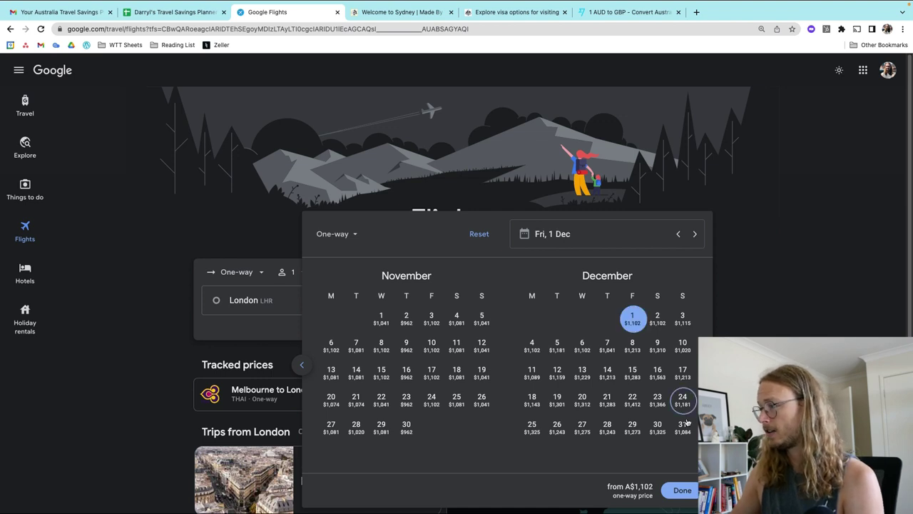
click(682, 491)
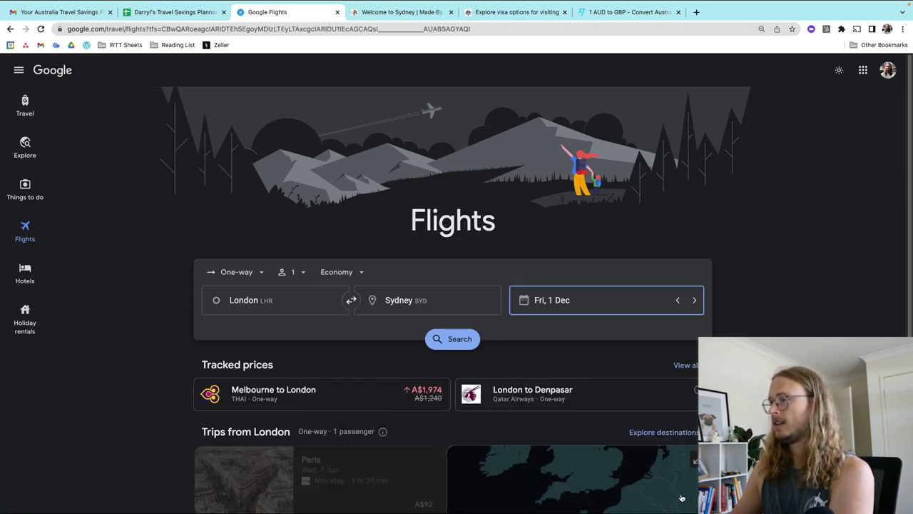
Step: Search the route and review the best flights, from A$1,102 with China Airlines
click(439, 345)
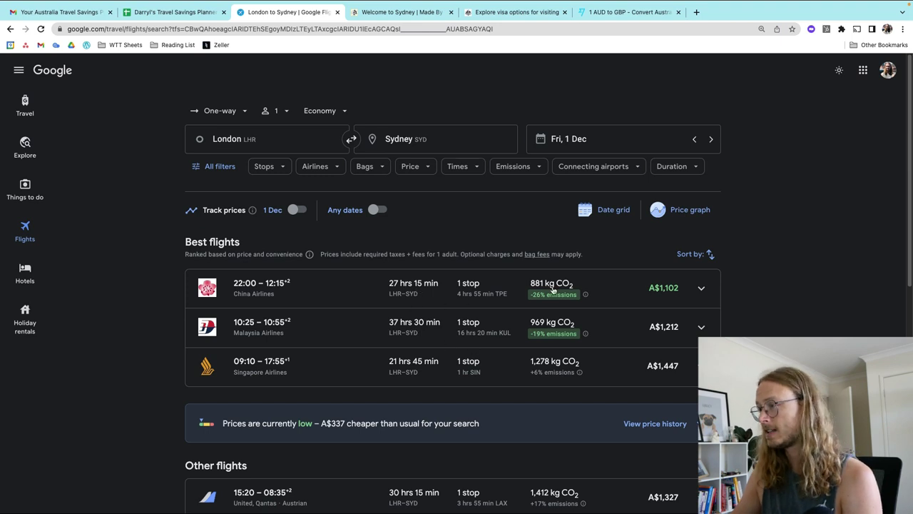
scroll(571, 330, down, 1)
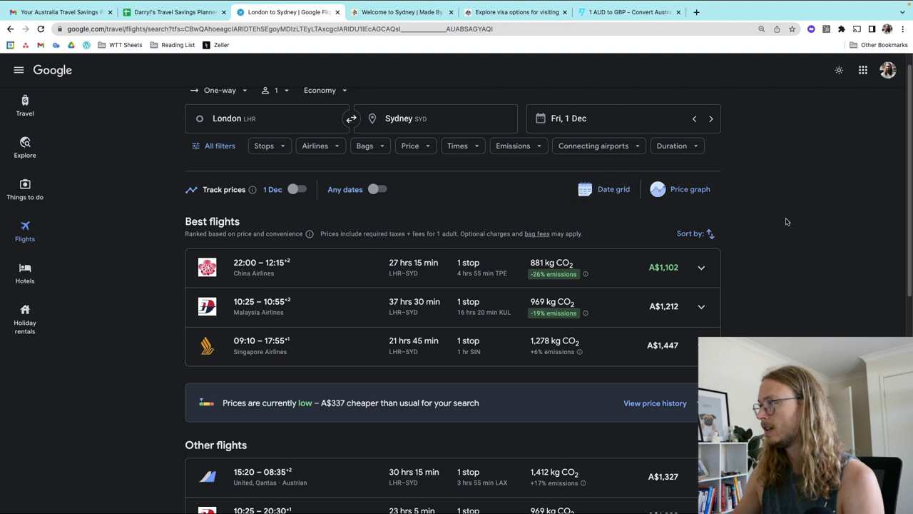
Step: In a new tab, search '1447 aud to gbp' (831.80 GBP), then close the tab
click(716, 13)
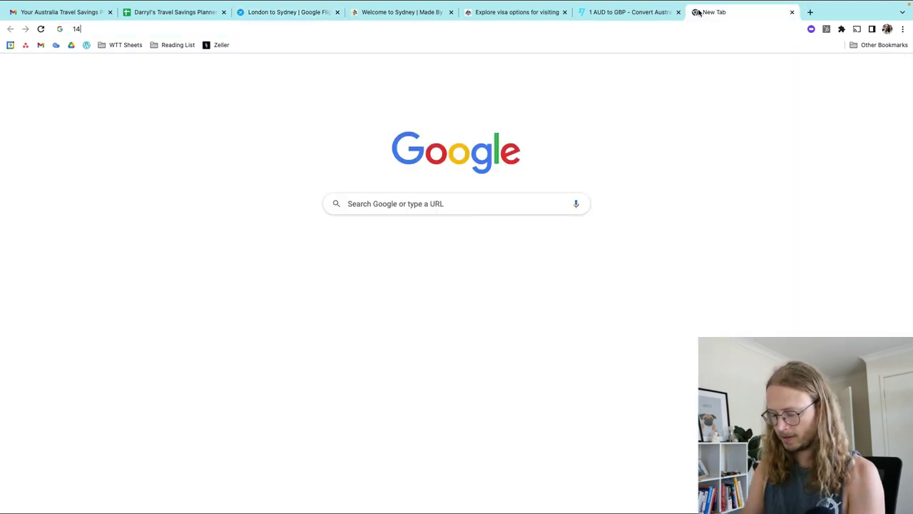
text(1447 aud)
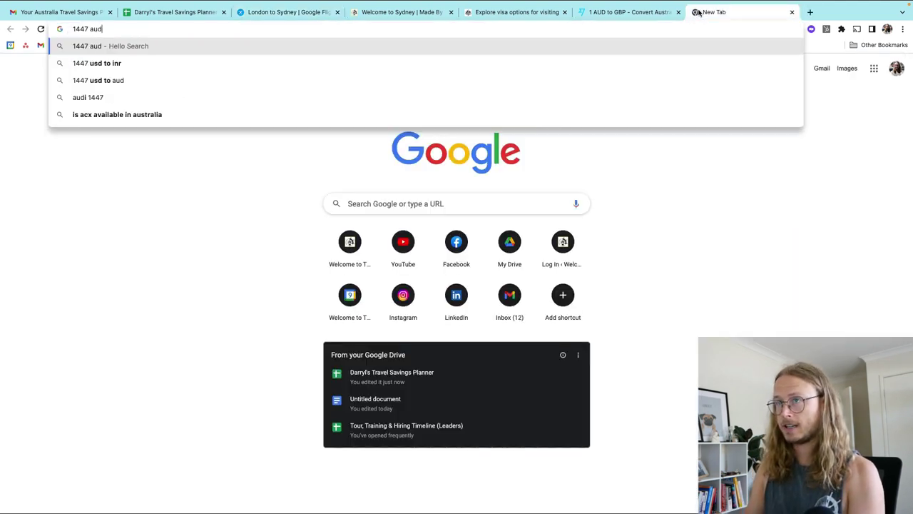
text( to gbp)
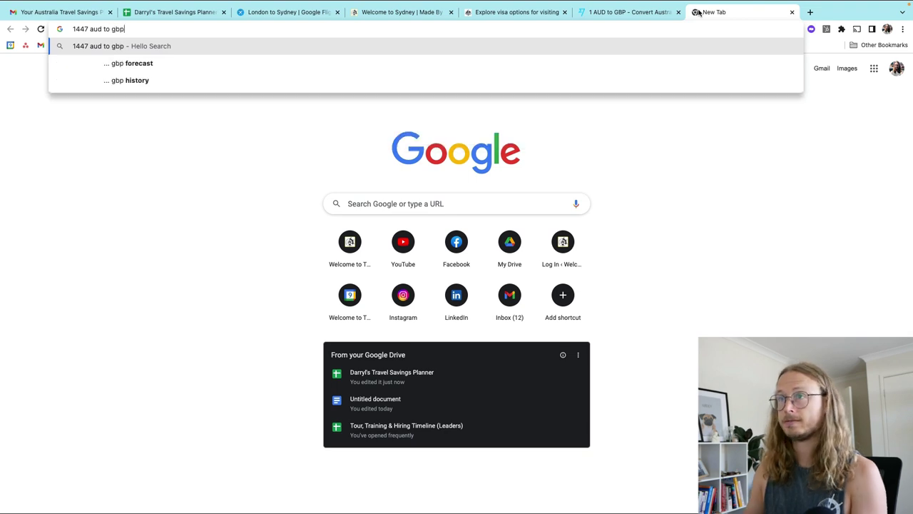
key(Return)
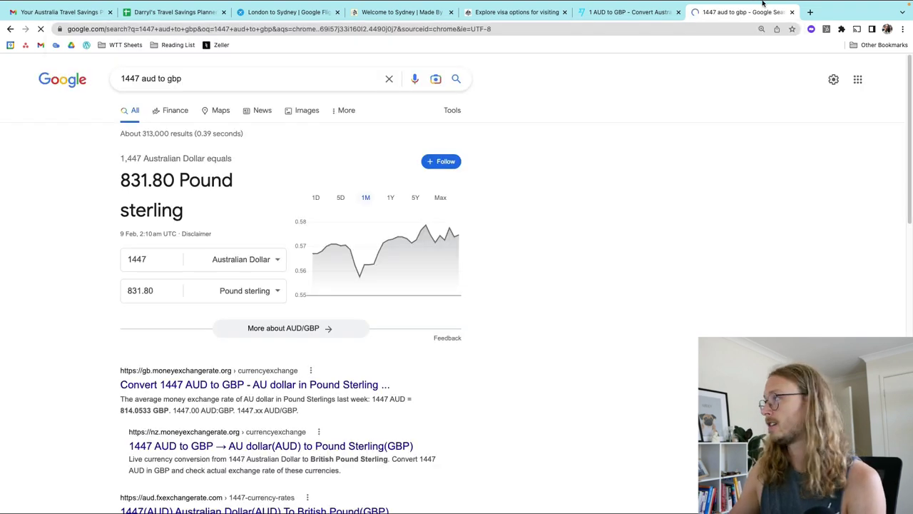
click(793, 37)
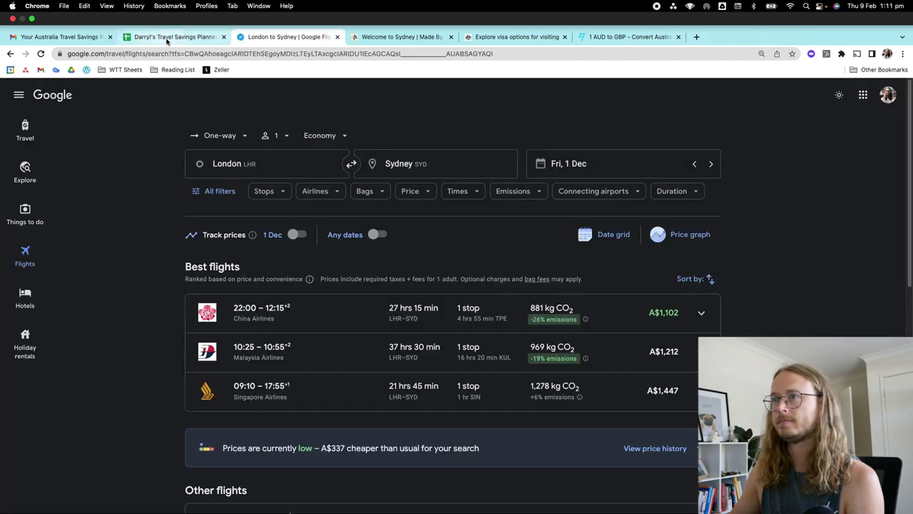
Step: Enter 832 as the Flight price in C15 and 'Singapore Airlines' in B15
click(174, 36)
click(181, 344)
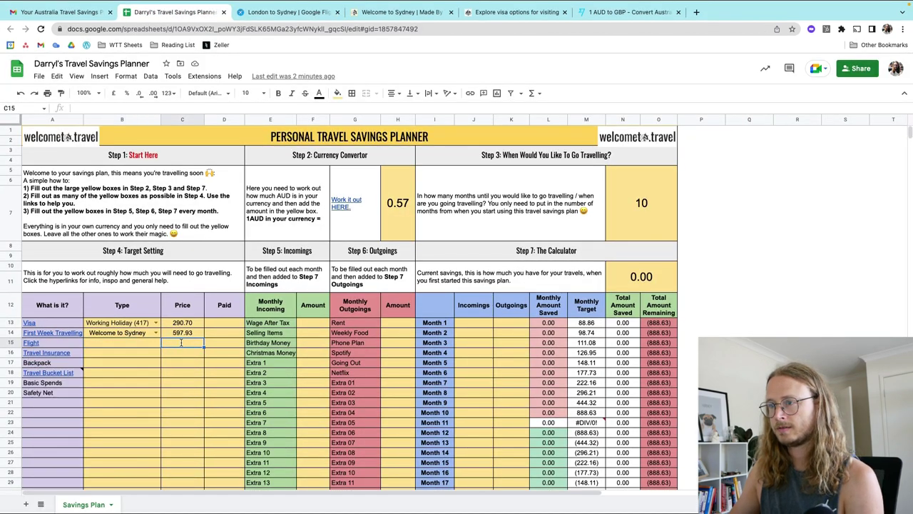
text(832)
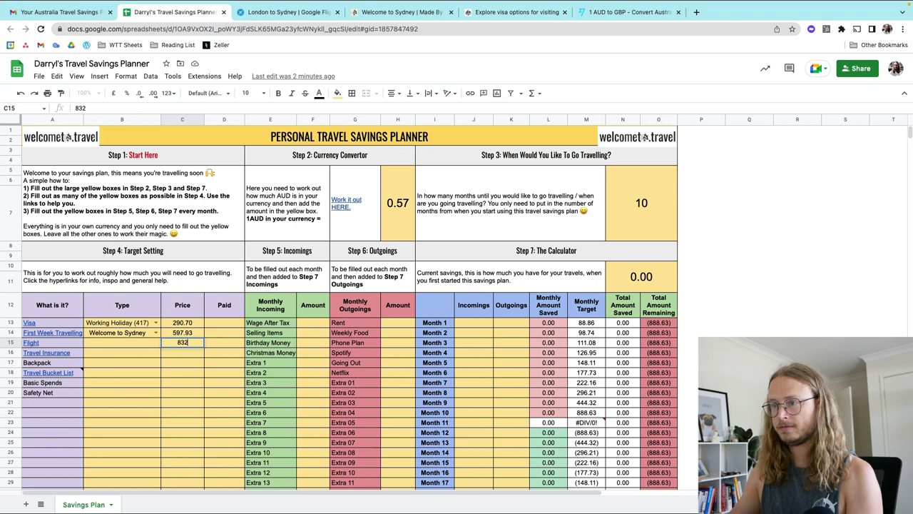
click(115, 344)
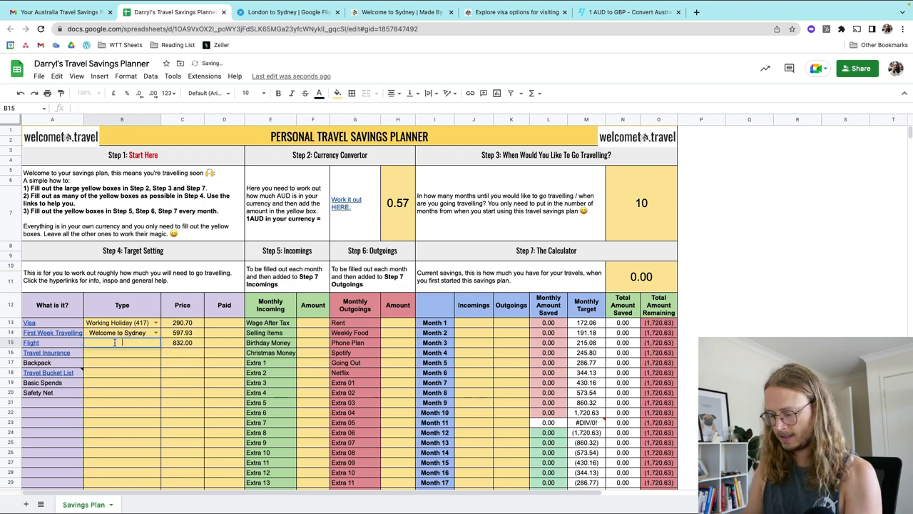
text(Sing)
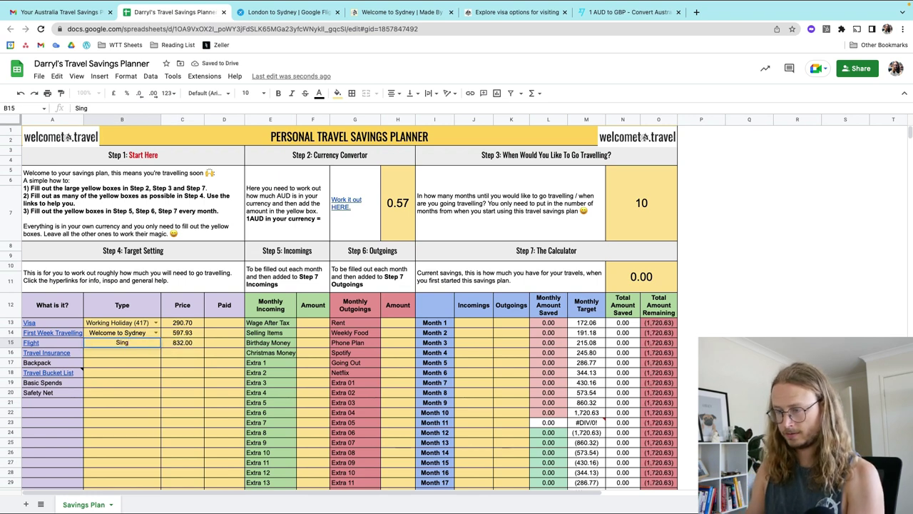
text(apore Airlines)
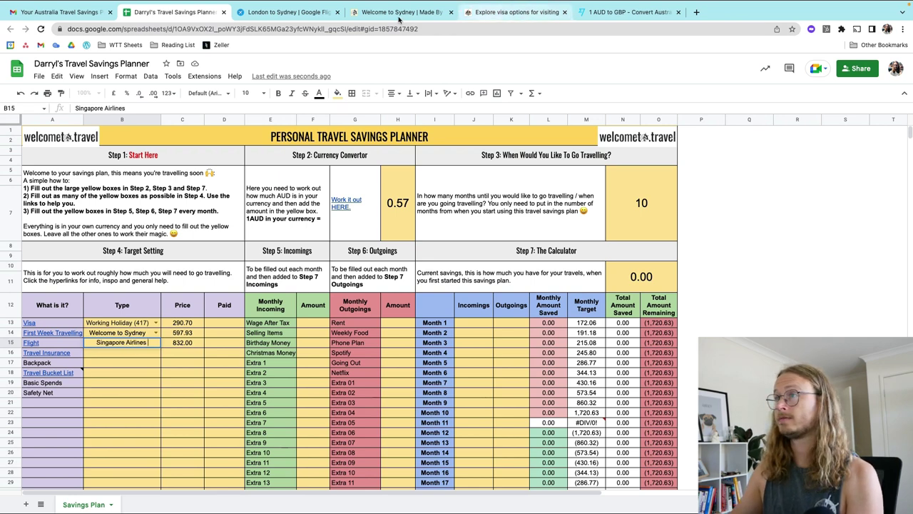
Step: After rechecking the flight results, append ' - 1 Dec' to the B15 flight description
click(287, 15)
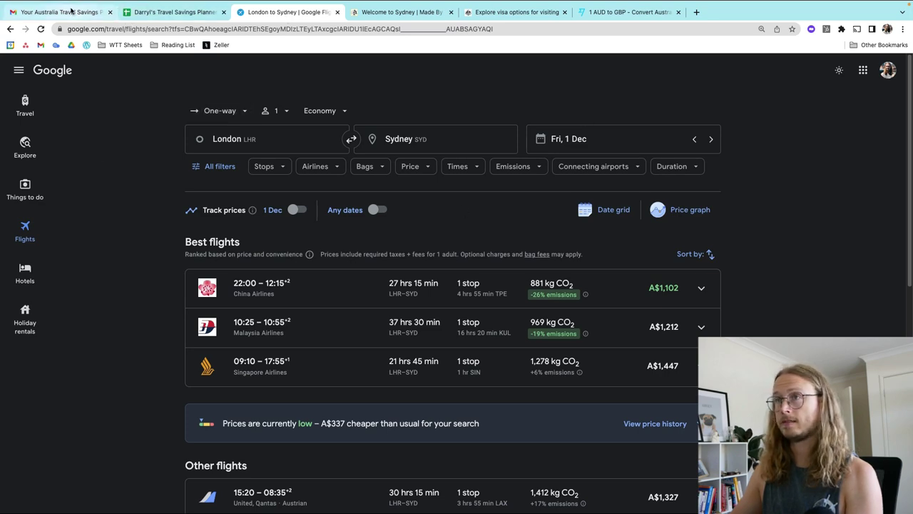
click(175, 12)
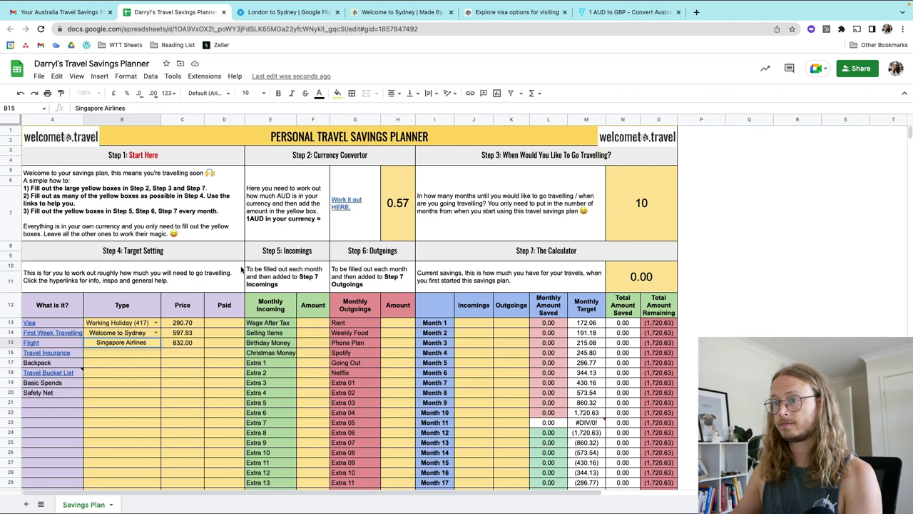
double_click(151, 343)
text(- 1 Dec)
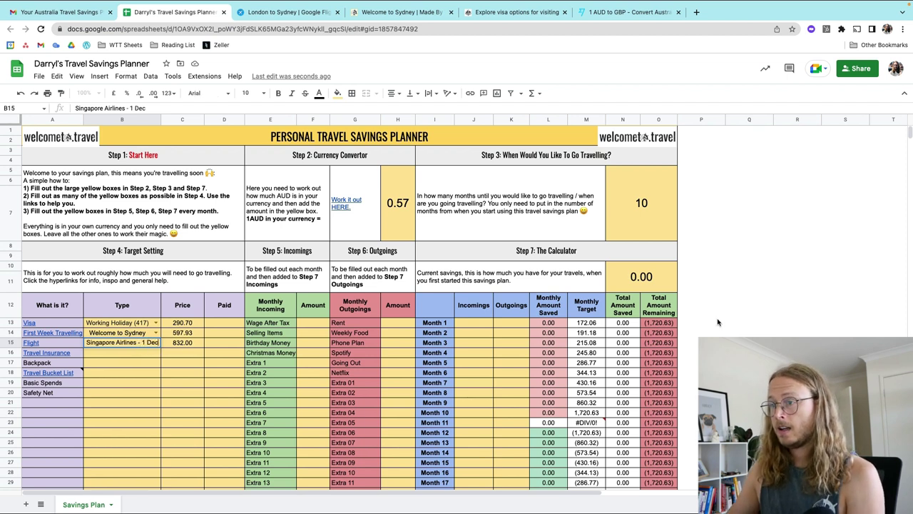
click(746, 317)
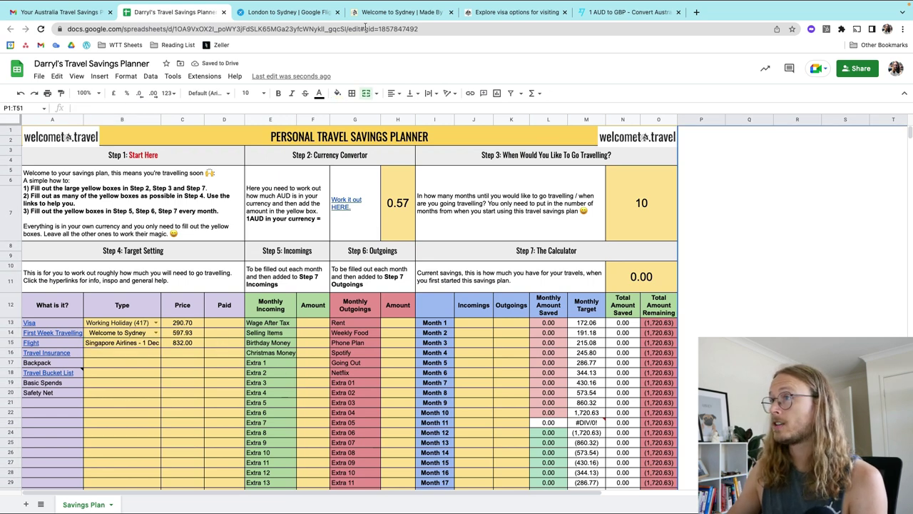
Step: Select the 09:10 Singapore Airlines 1 Dec flight and track prices for all London–Sydney flights
click(291, 13)
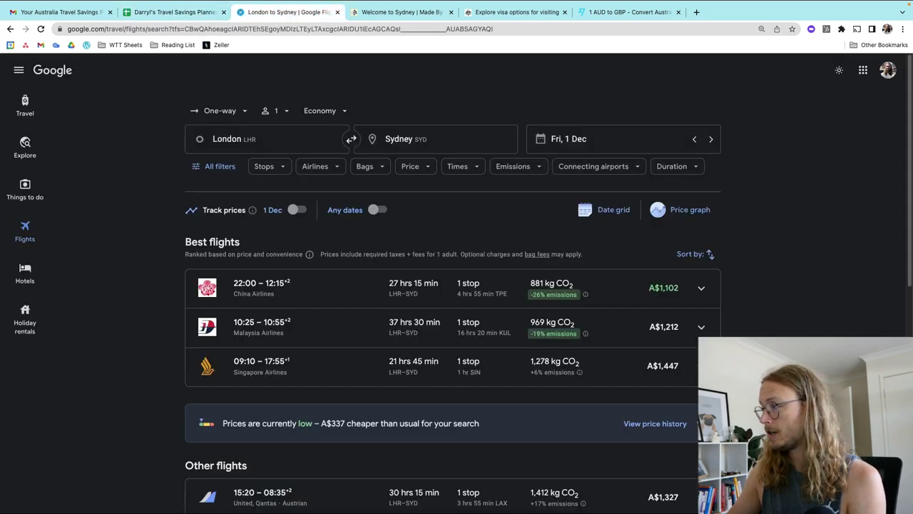
scroll(696, 364, down, 1)
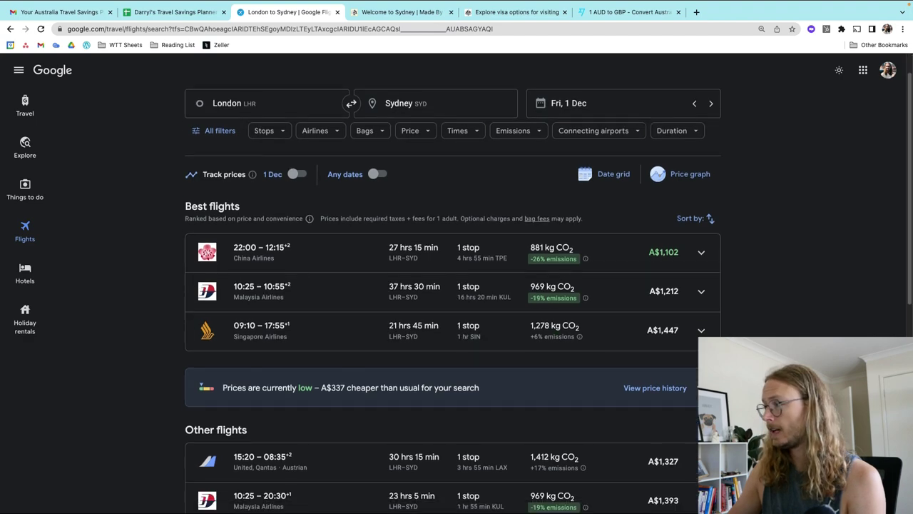
click(702, 332)
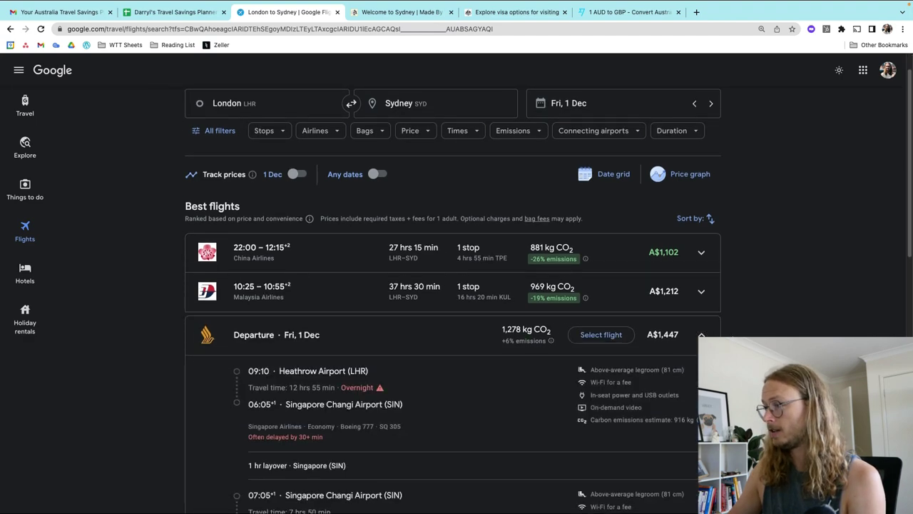
scroll(631, 314, down, 2)
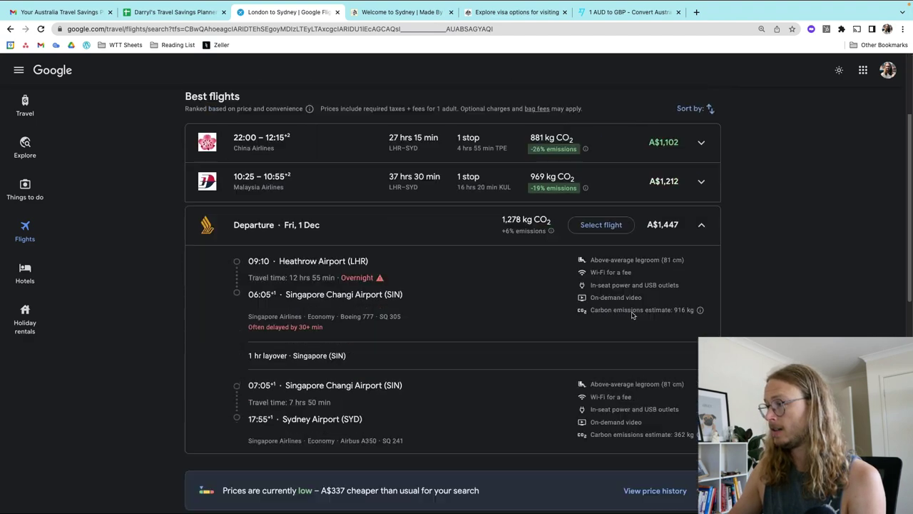
click(601, 224)
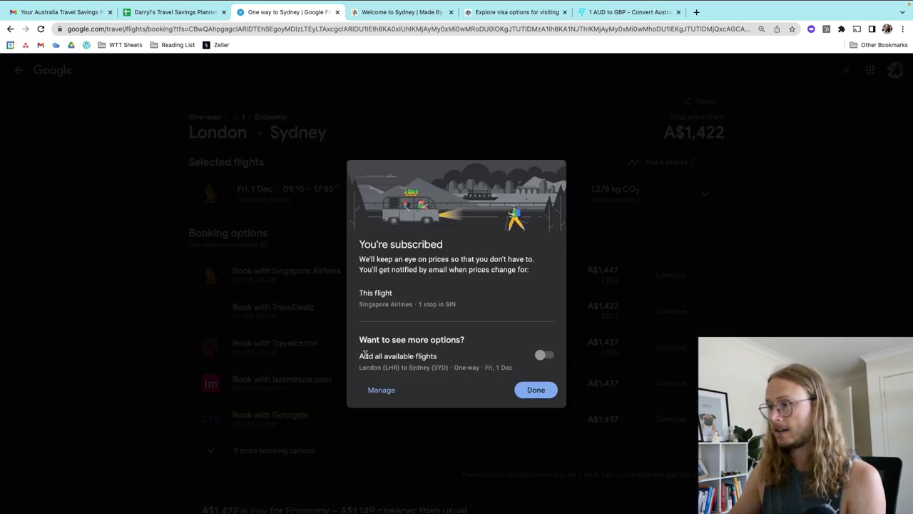
click(544, 355)
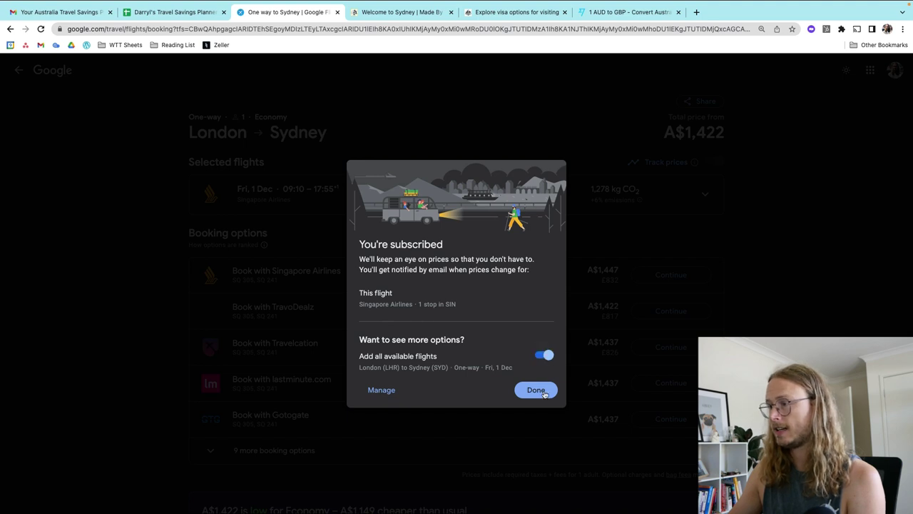
click(536, 391)
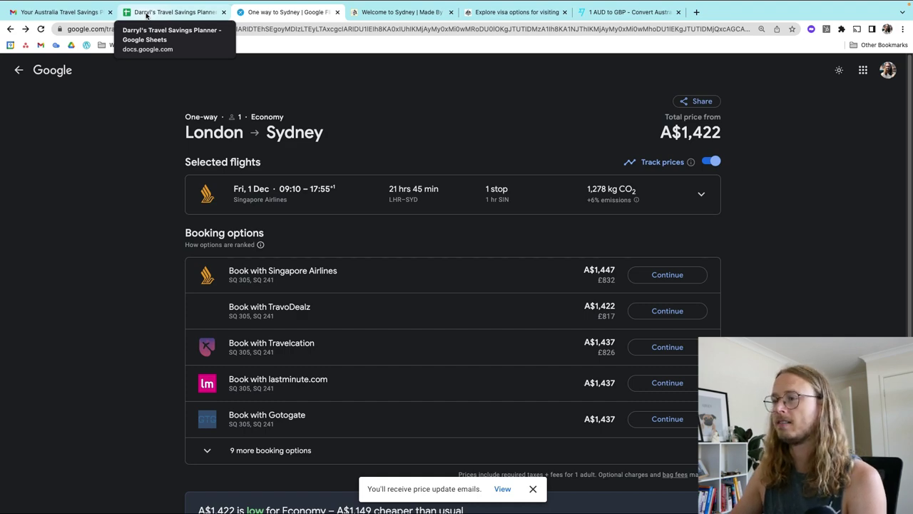
Step: Follow the sheet's Travel Insurance link and enter destination Australian Waters with United Kingdom residence
click(146, 12)
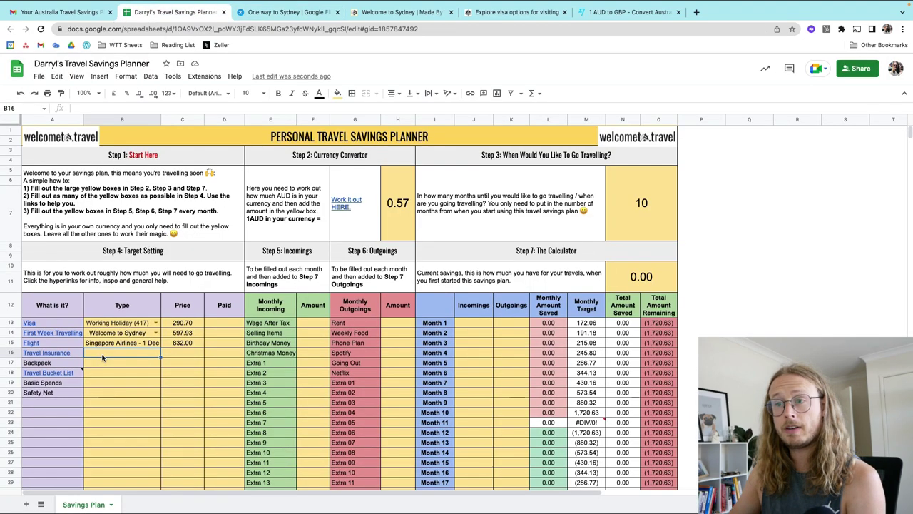
mouse_move(63, 357)
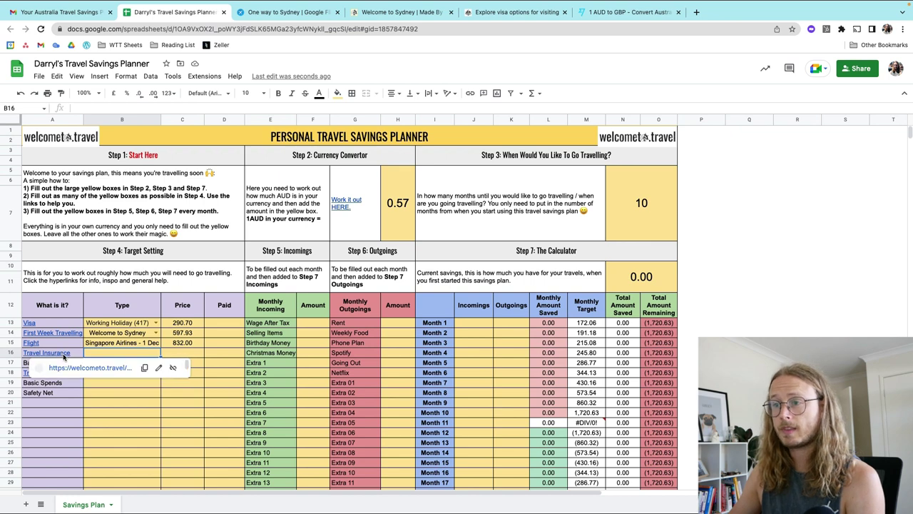
click(69, 368)
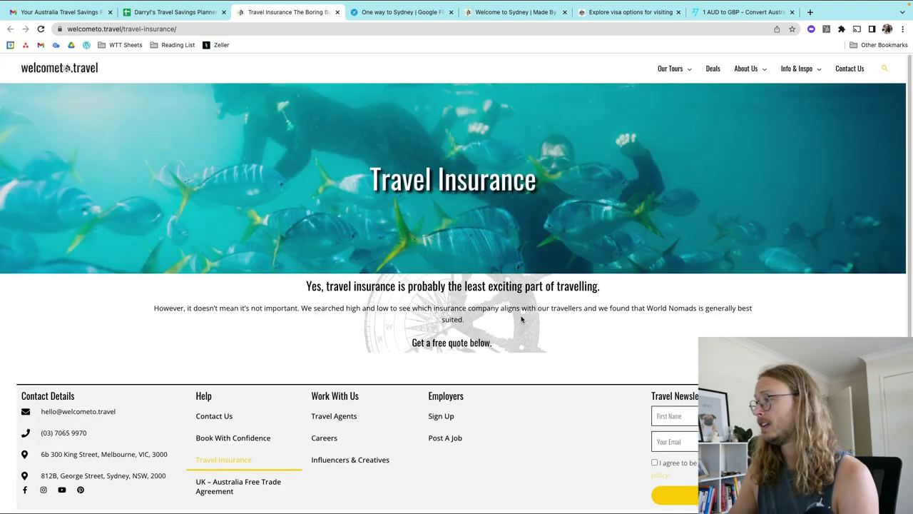
scroll(499, 299, down, 1)
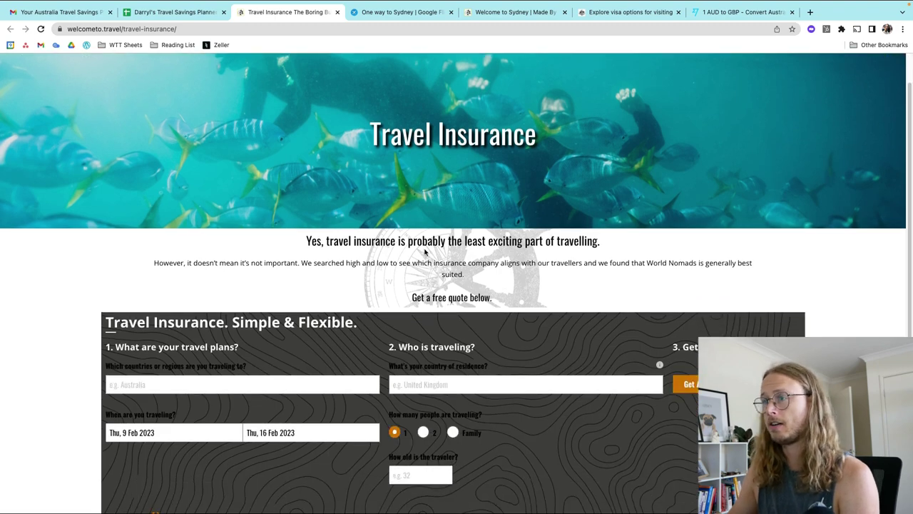
scroll(425, 251, down, 2)
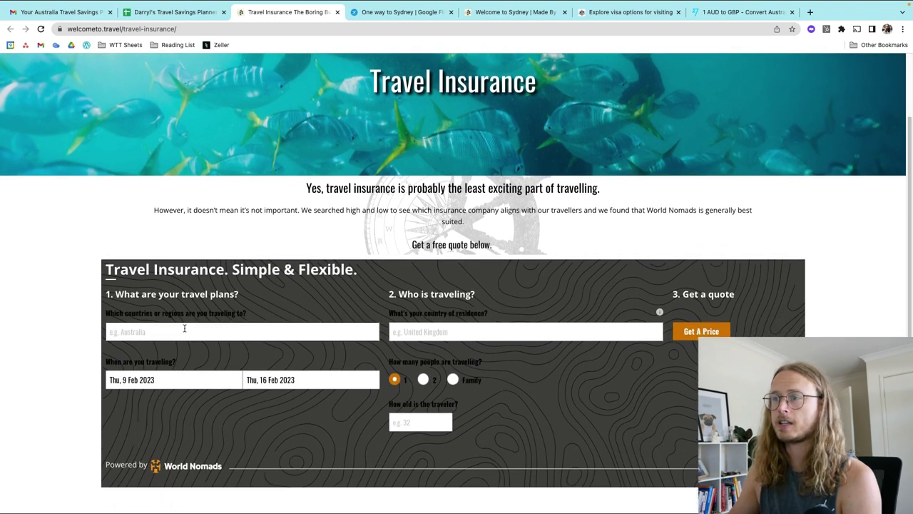
click(185, 329)
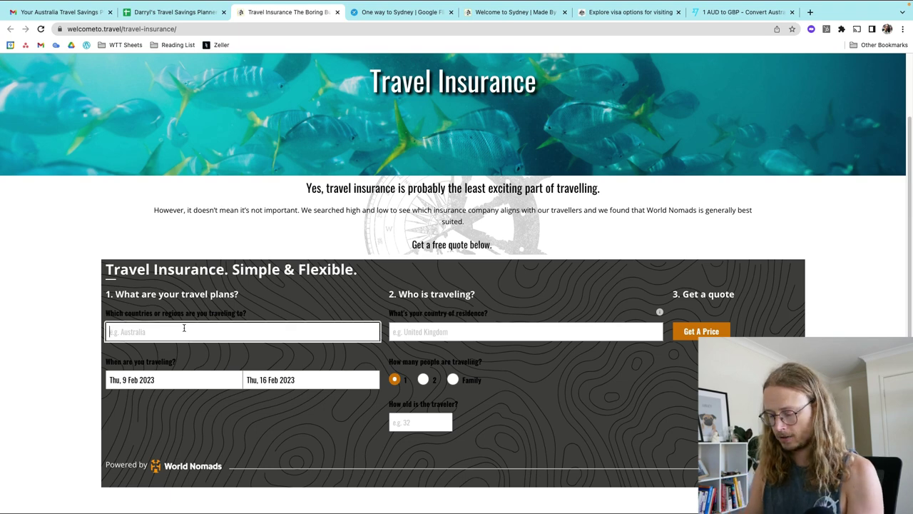
text(austr)
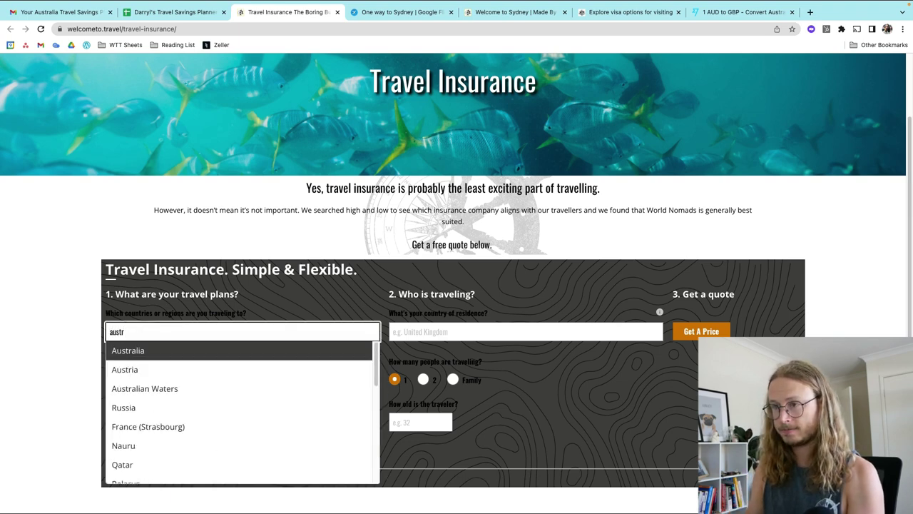
text(alia)
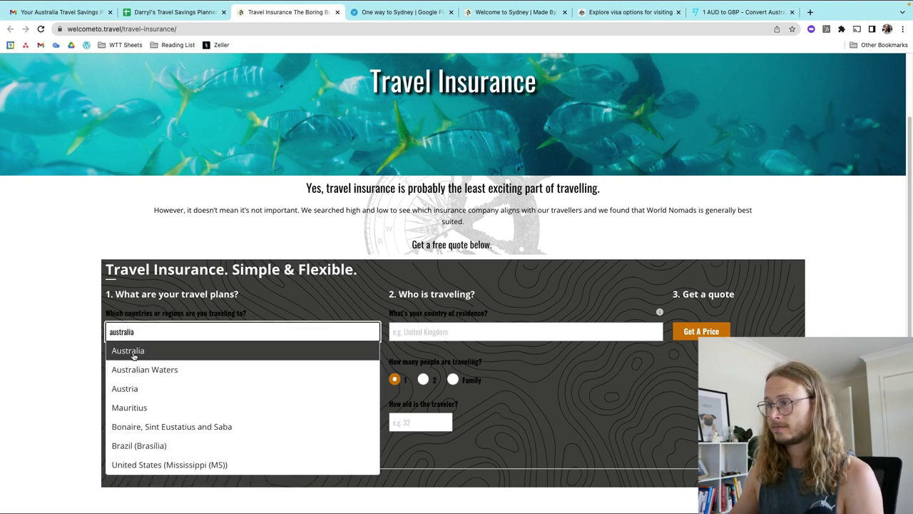
click(163, 370)
click(463, 333)
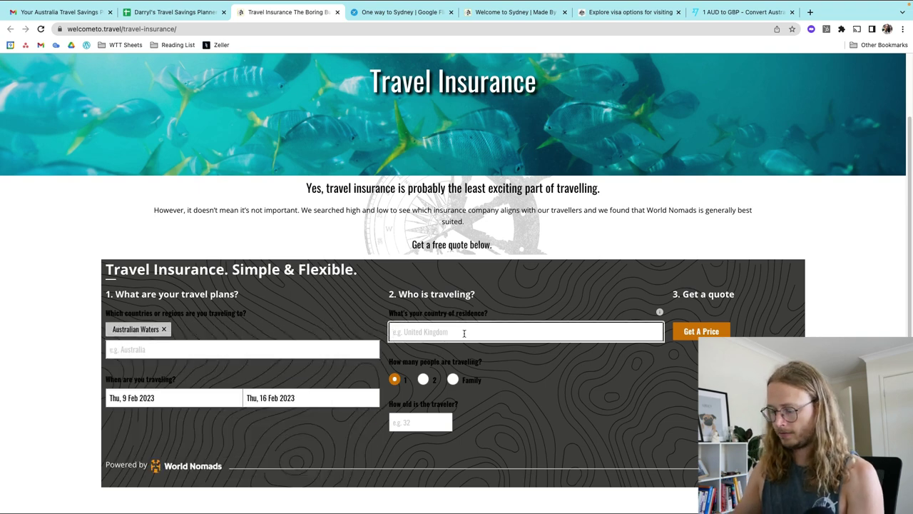
text(Unit)
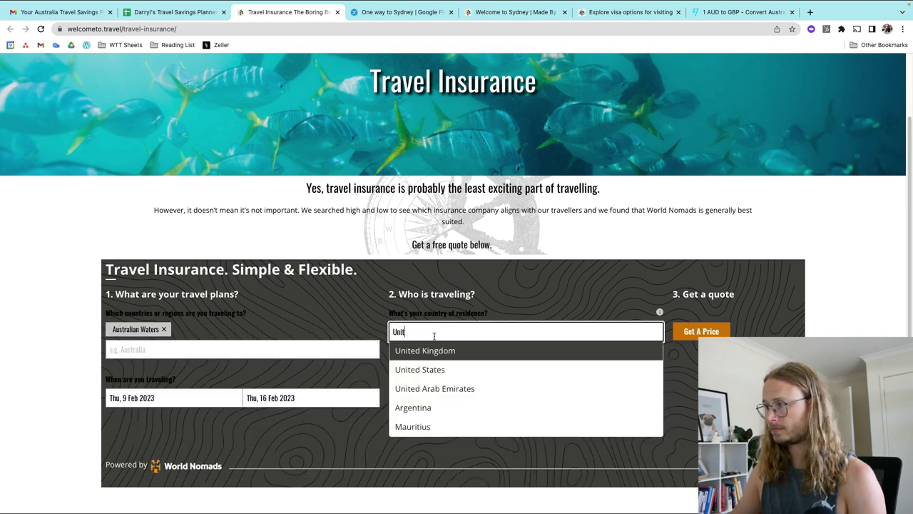
click(463, 353)
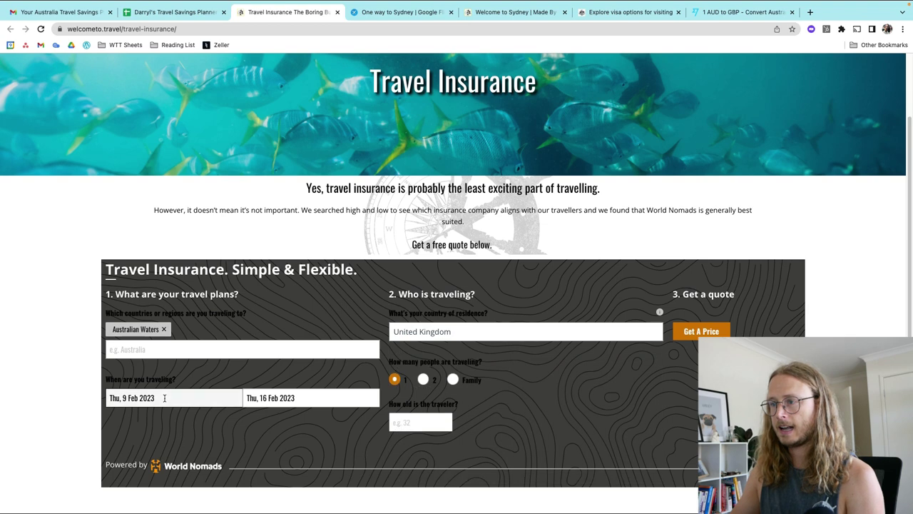
Step: Set the trip start date to 1 December 2023
click(164, 398)
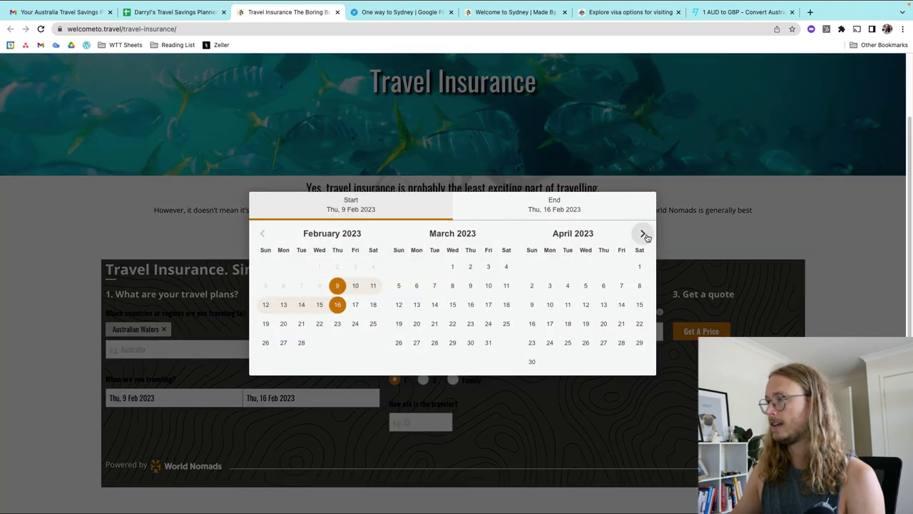
click(644, 234)
click(643, 234)
click(643, 234)
click(644, 234)
click(643, 234)
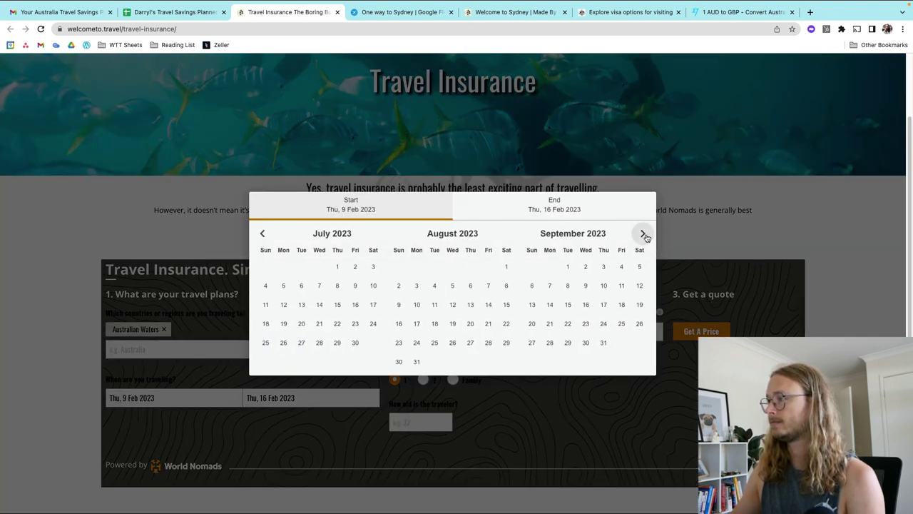
click(643, 234)
click(643, 234)
click(643, 234)
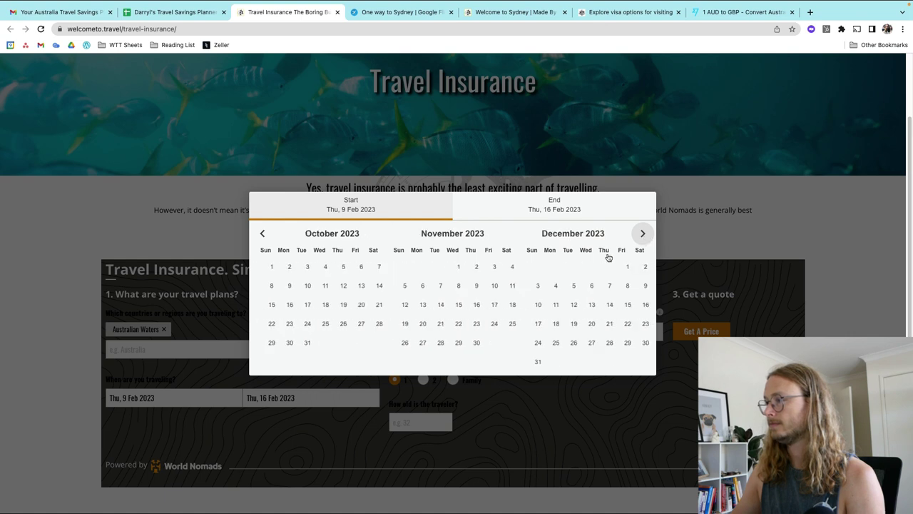
click(620, 266)
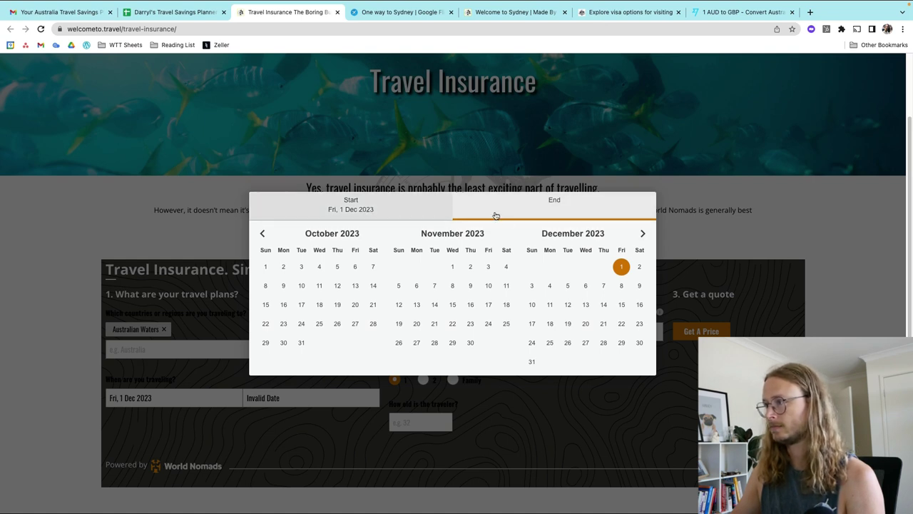
Step: Set the trip end date to 30 November 2024
click(646, 234)
click(645, 234)
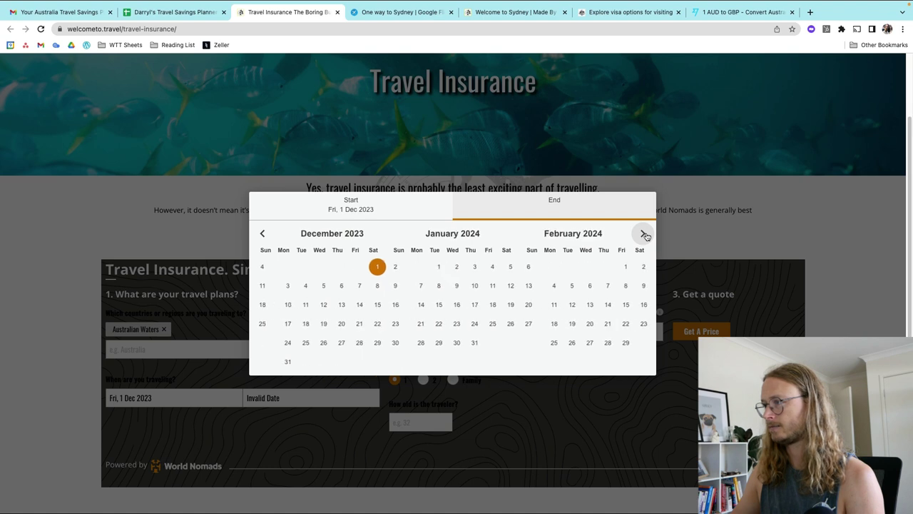
click(645, 234)
click(645, 235)
click(645, 235)
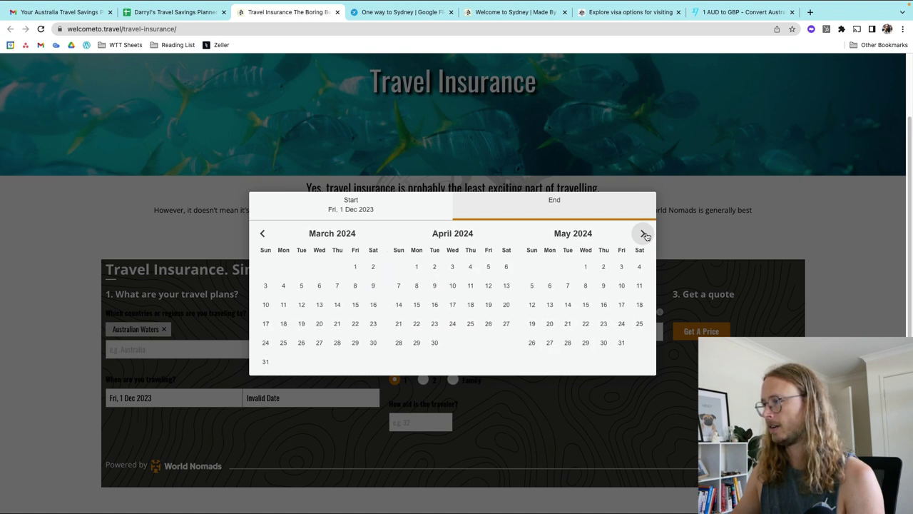
click(645, 234)
click(645, 234)
click(645, 235)
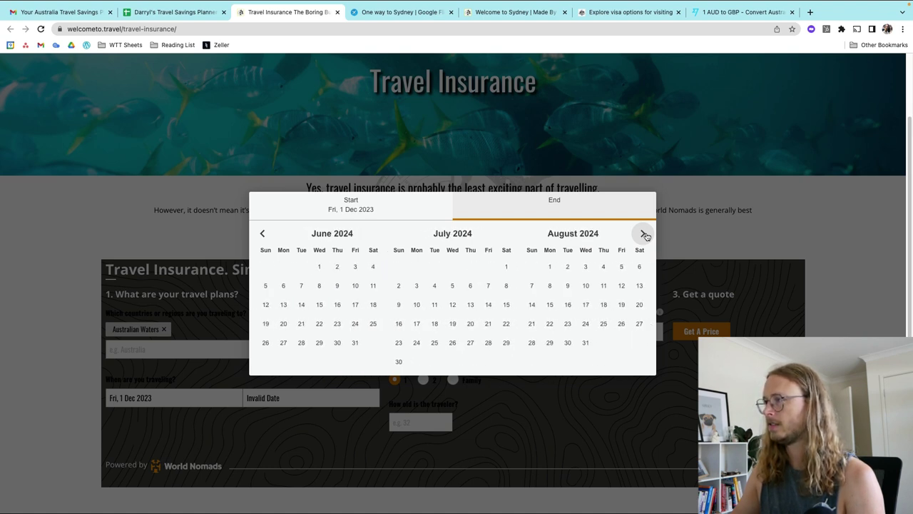
click(645, 235)
click(645, 235)
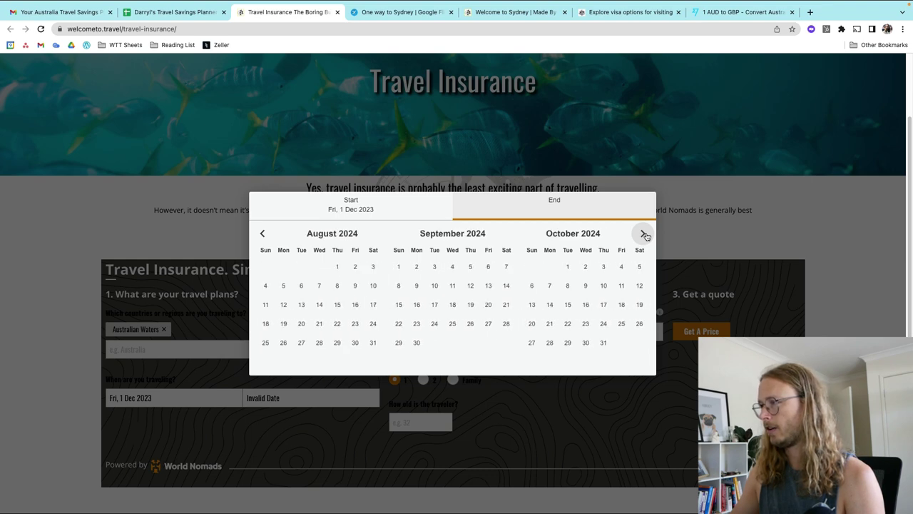
click(645, 235)
click(645, 235)
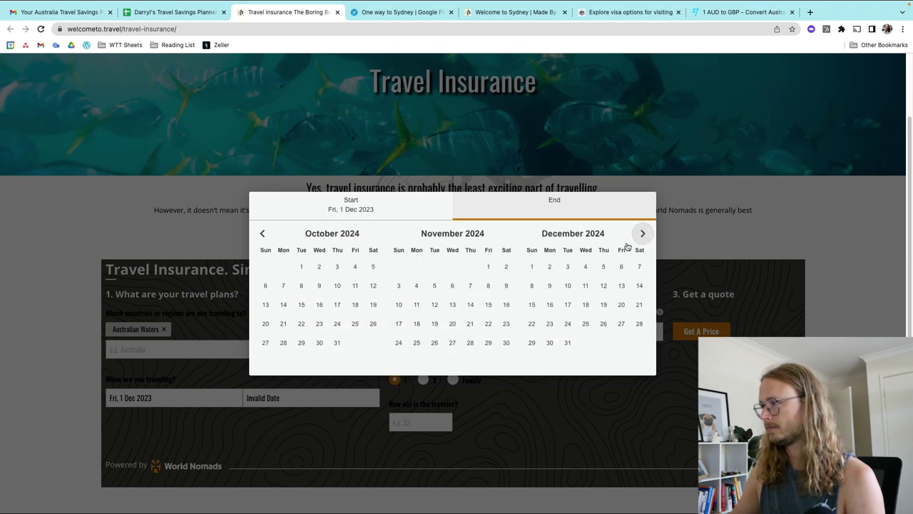
click(531, 266)
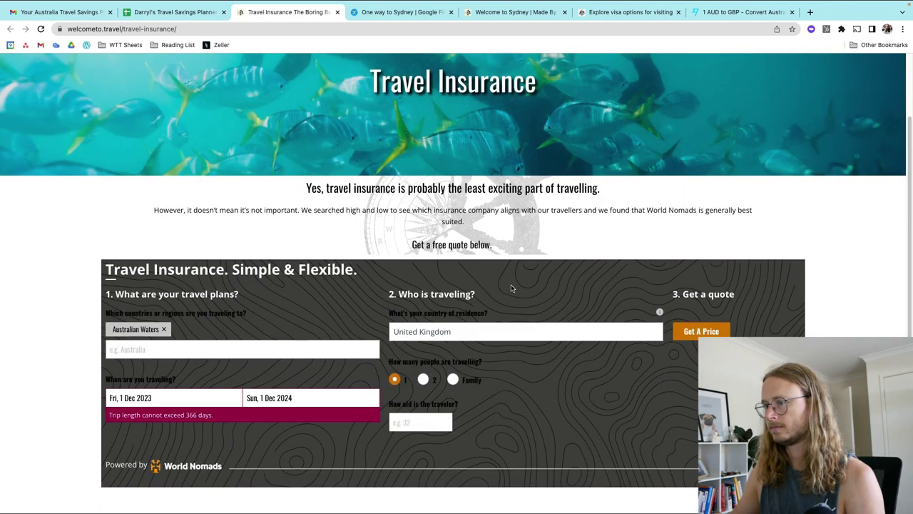
click(284, 397)
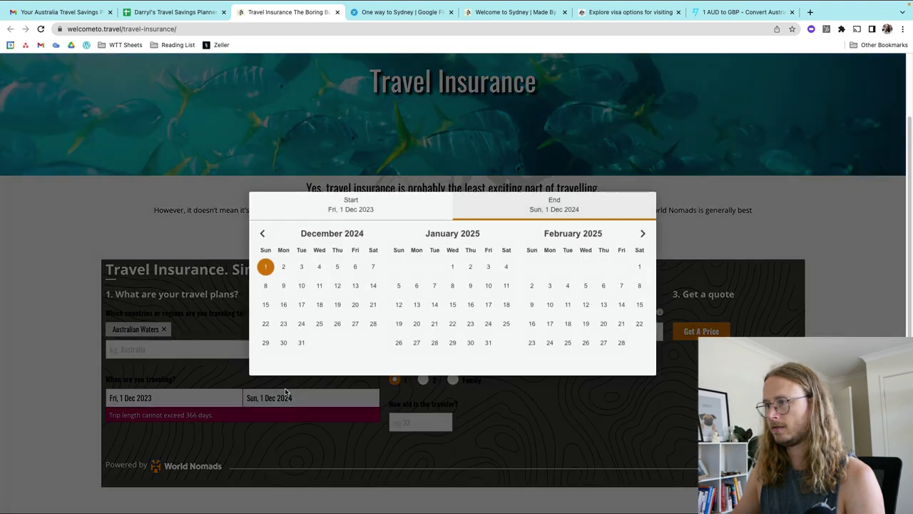
click(262, 234)
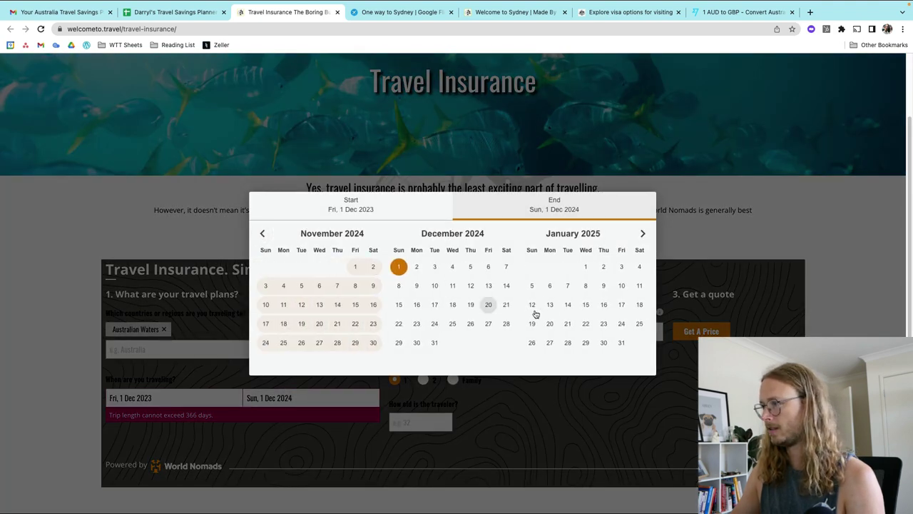
click(370, 346)
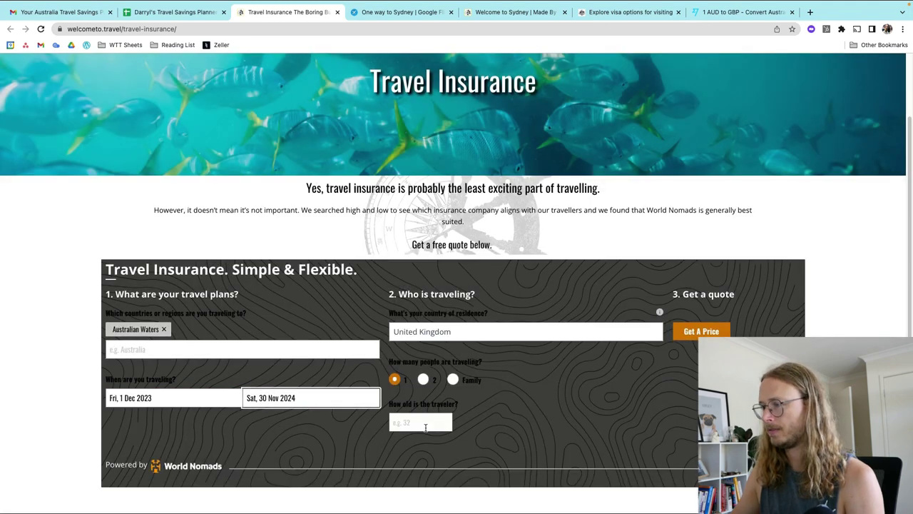
Step: Enter traveller age 28 and request the insurance price
click(422, 422)
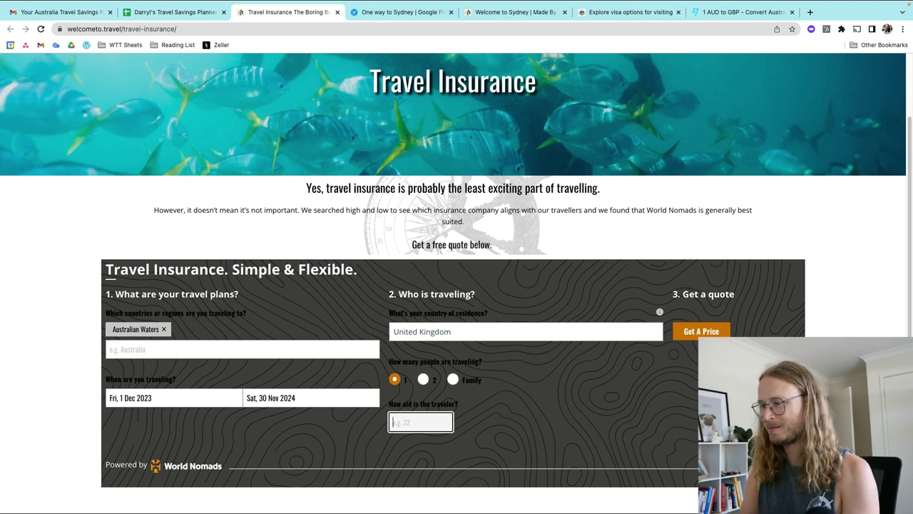
text(28)
click(632, 411)
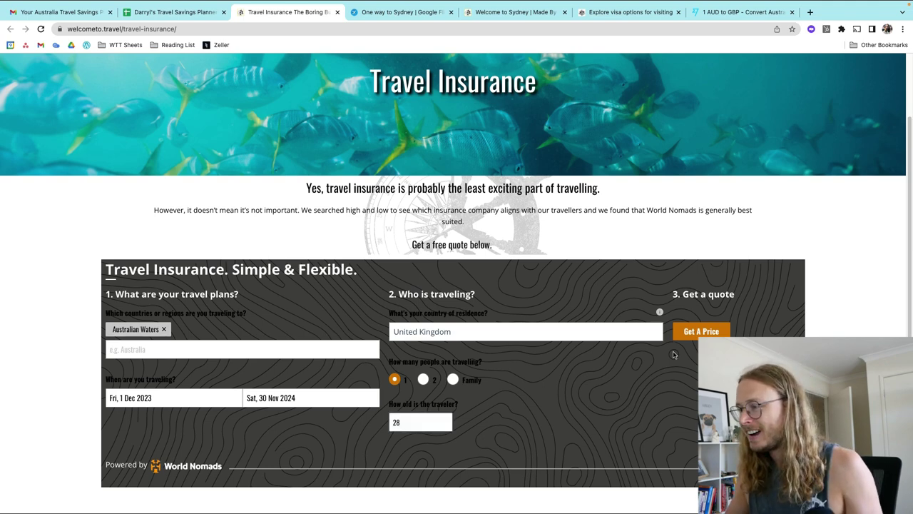
click(692, 332)
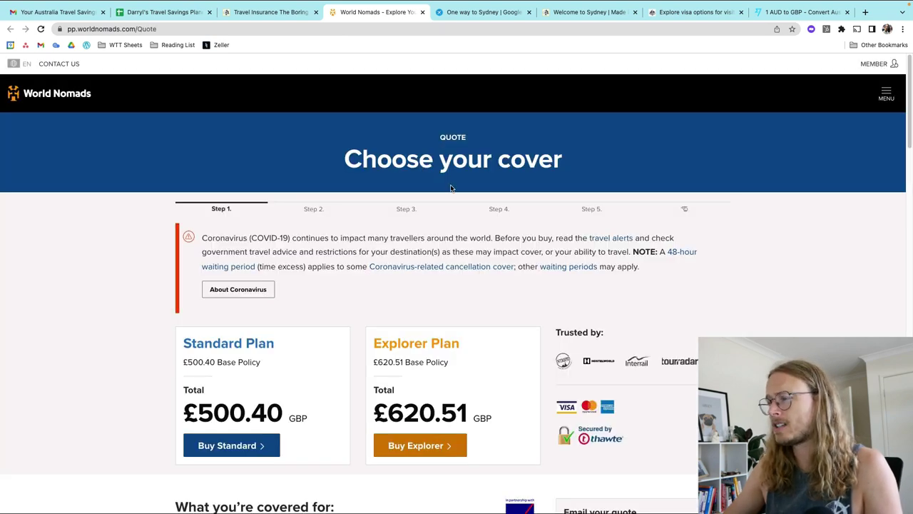
Step: Scroll through the World Nomads quote comparing Standard (£500.40) and Explorer (£620.51) cover
scroll(490, 292, down, 1)
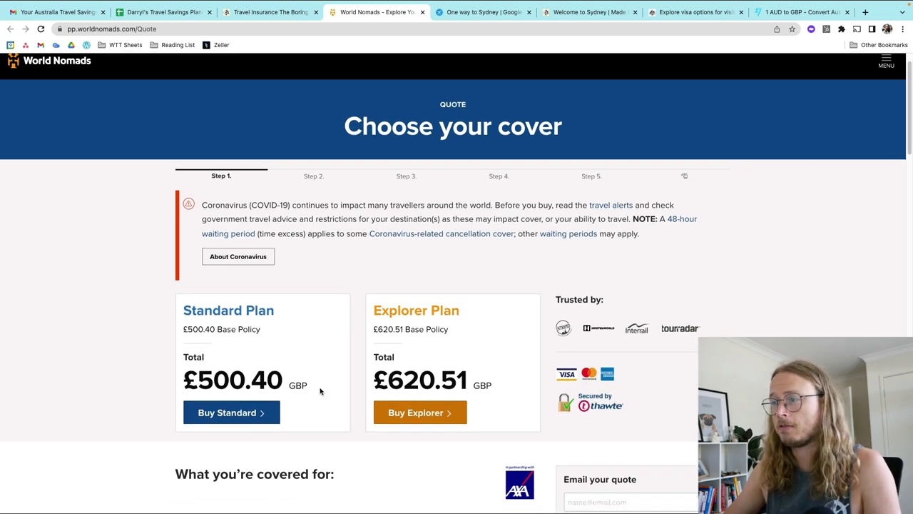
scroll(279, 297, down, 4)
scroll(297, 263, up, 5)
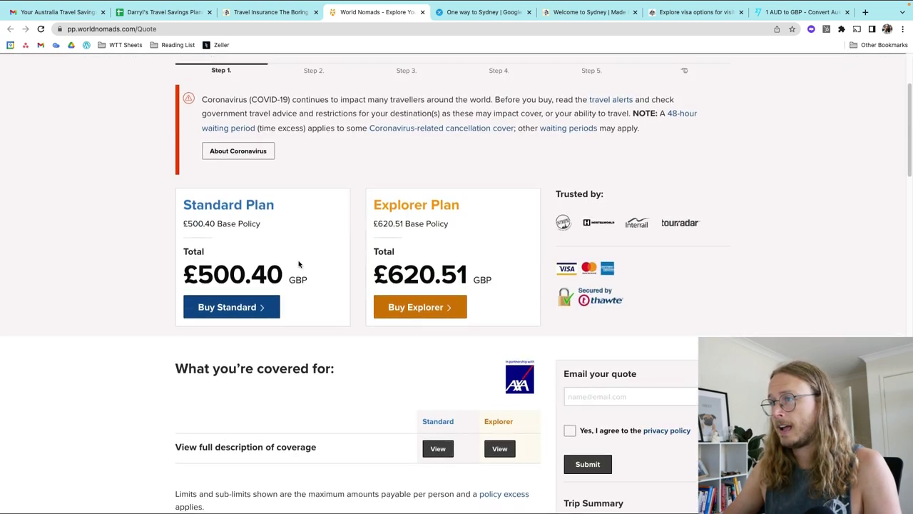
scroll(286, 409, down, 1)
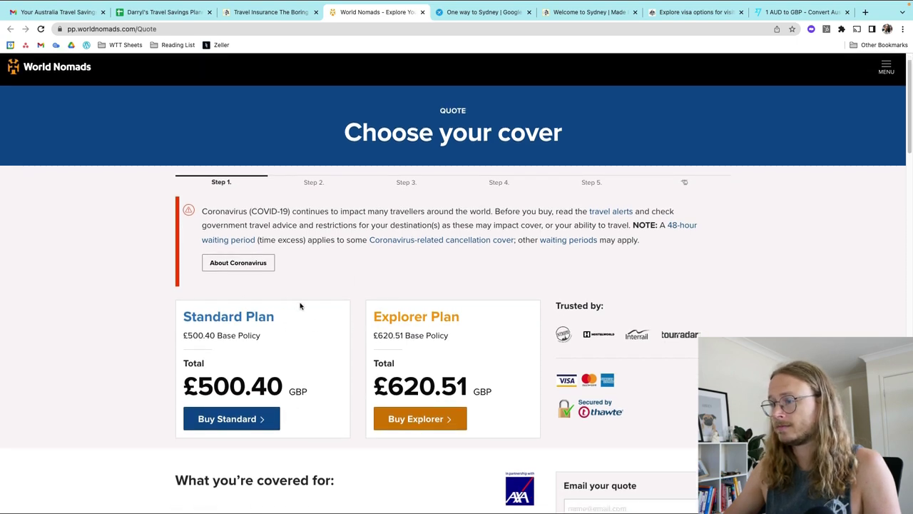
scroll(314, 312, down, 1)
scroll(327, 316, down, 8)
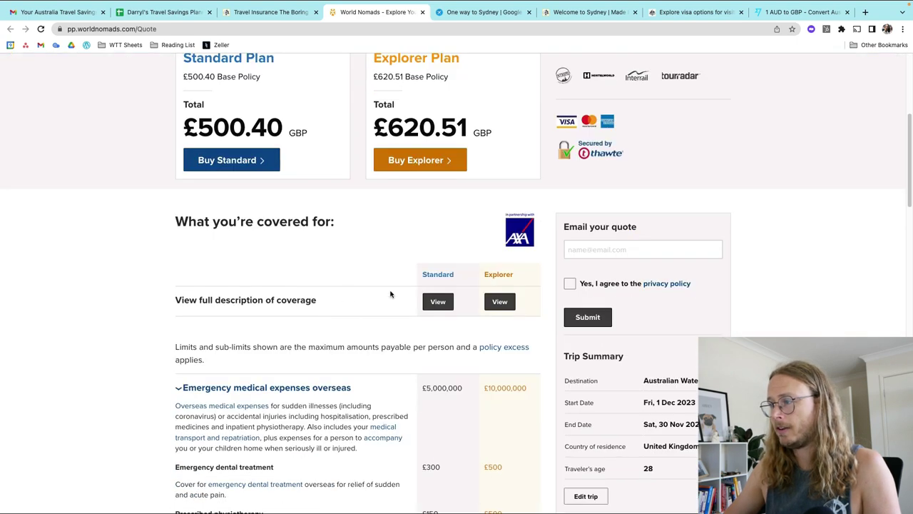
scroll(285, 374, down, 2)
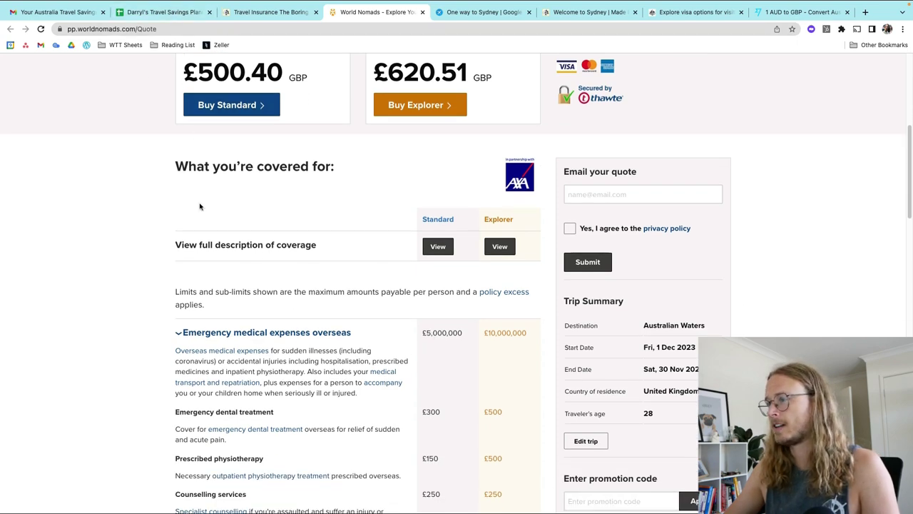
Step: Enter 500.40 as the Travel Insurance price in C16 and select B16 for World Nomads
click(171, 11)
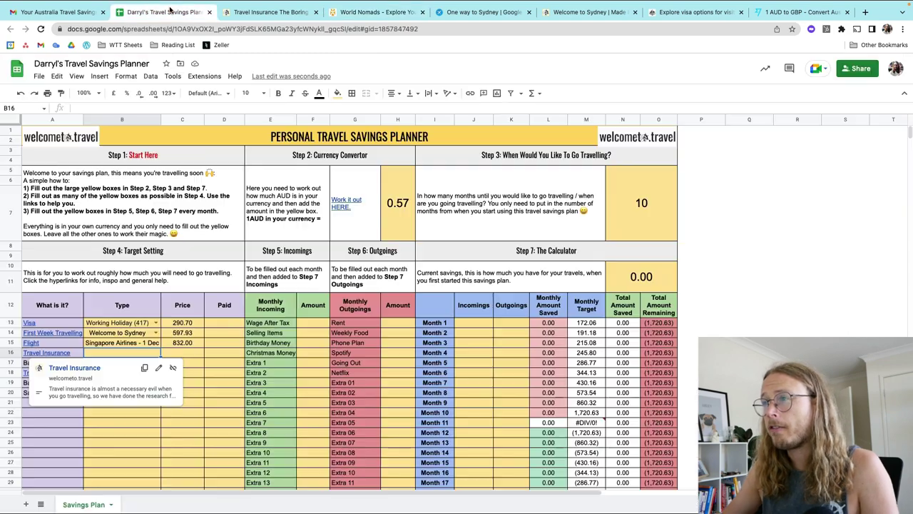
click(186, 353)
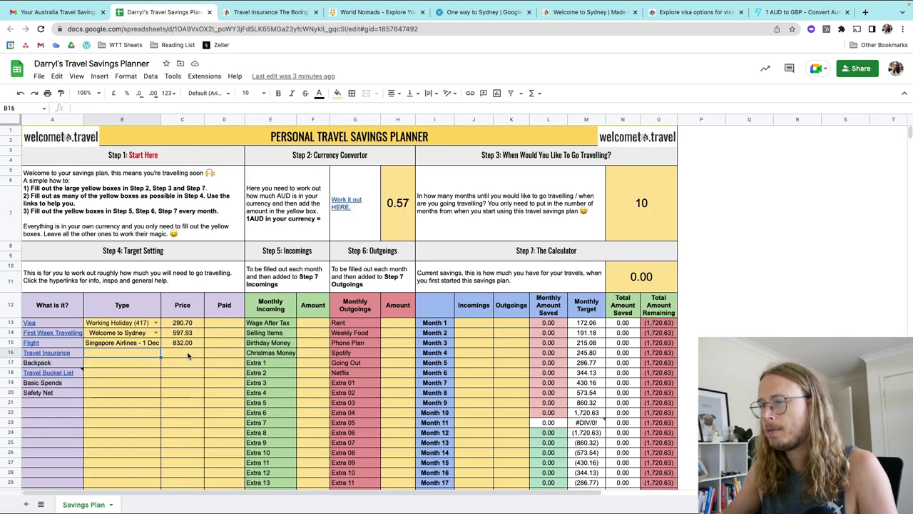
text(500.40)
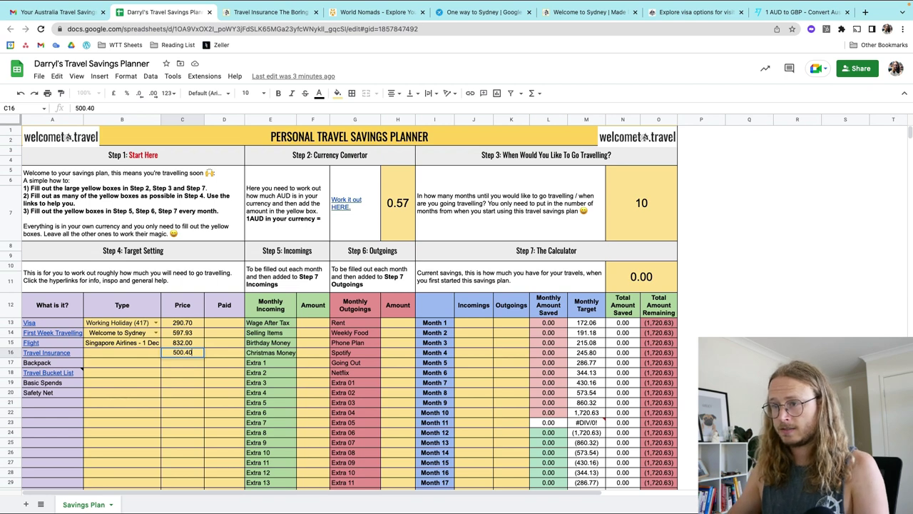
click(96, 352)
text(World Nomads)
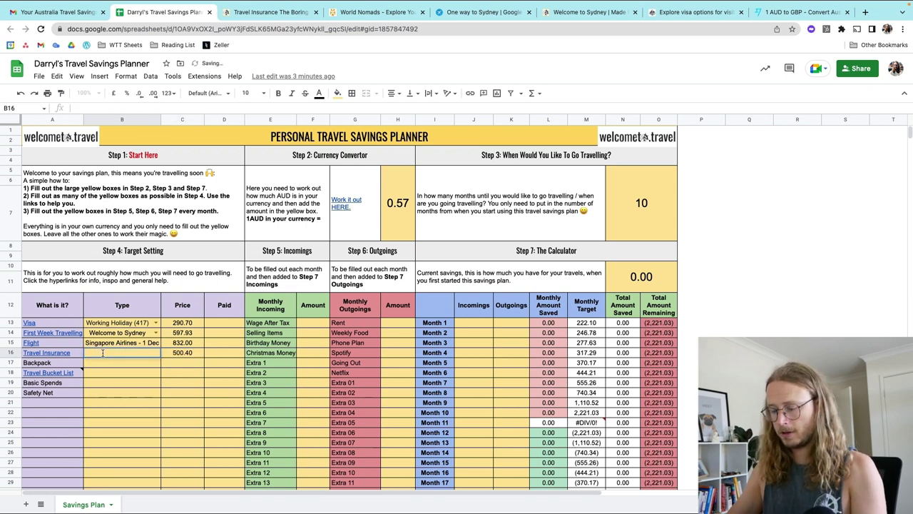
click(136, 365)
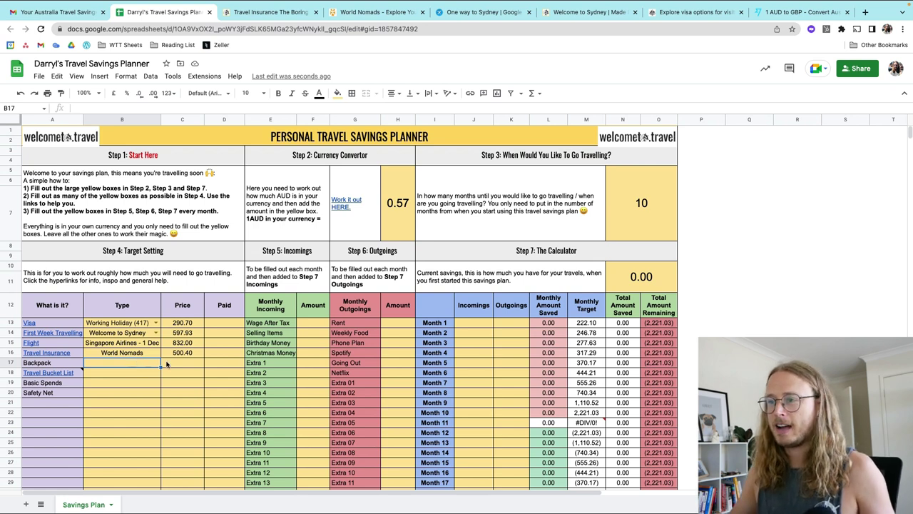
Step: Search for the Kathmandu hybrid trolley and open Kathmandu UK's Trolleys & Hybrids page, dismissing popups
click(865, 12)
text(ka)
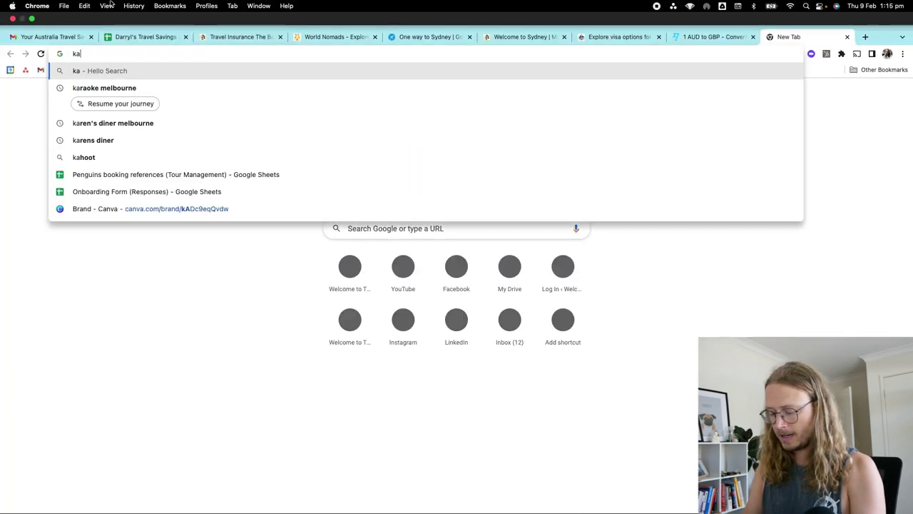
text(thmandu wheel)
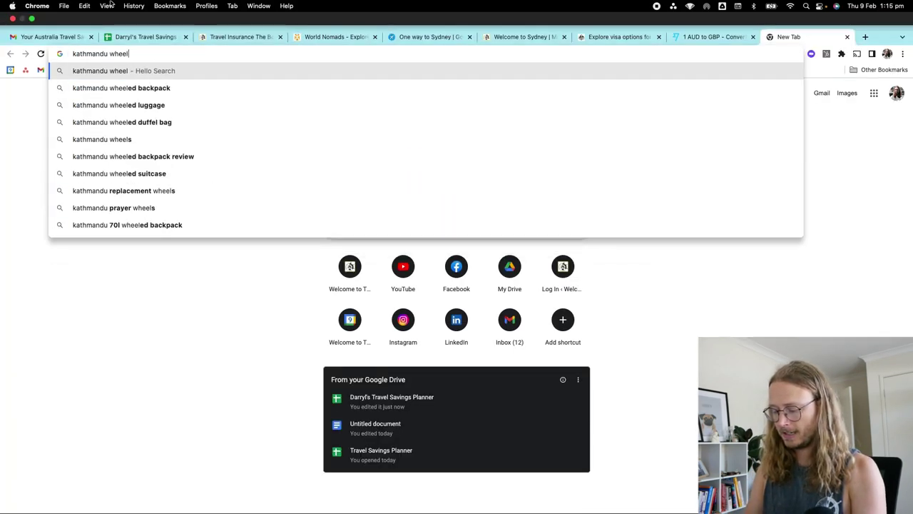
text(y trolley)
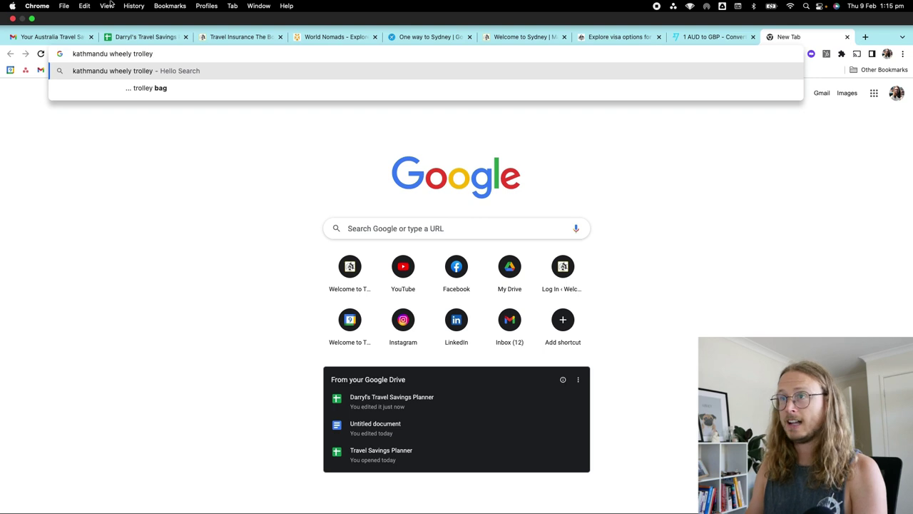
text( hyrb)
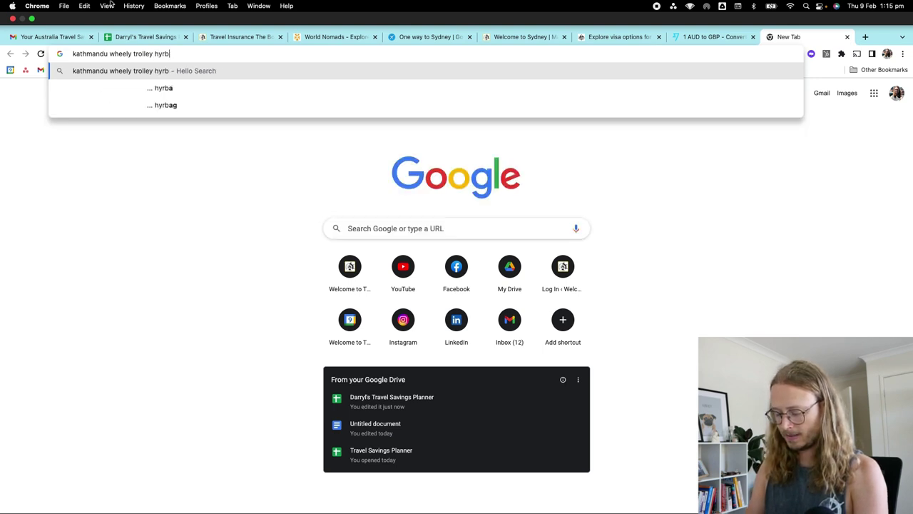
text(ud uk)
key(Return)
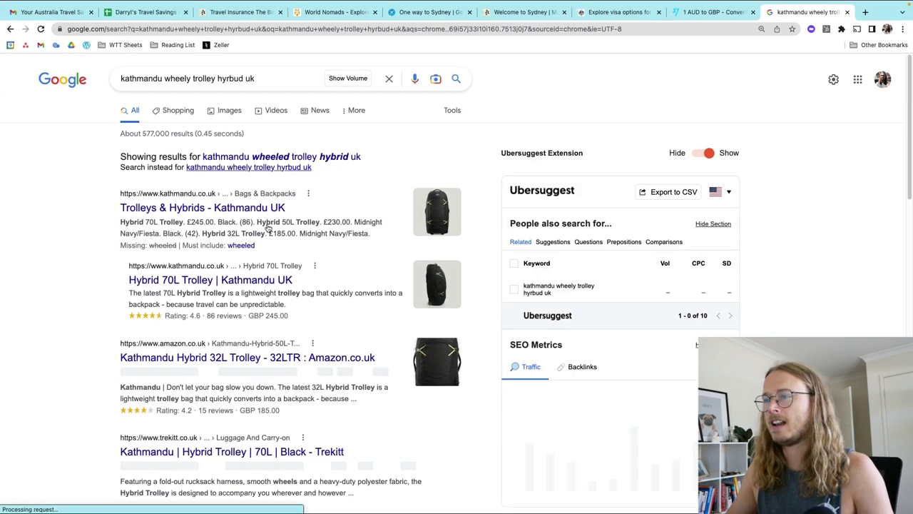
click(229, 208)
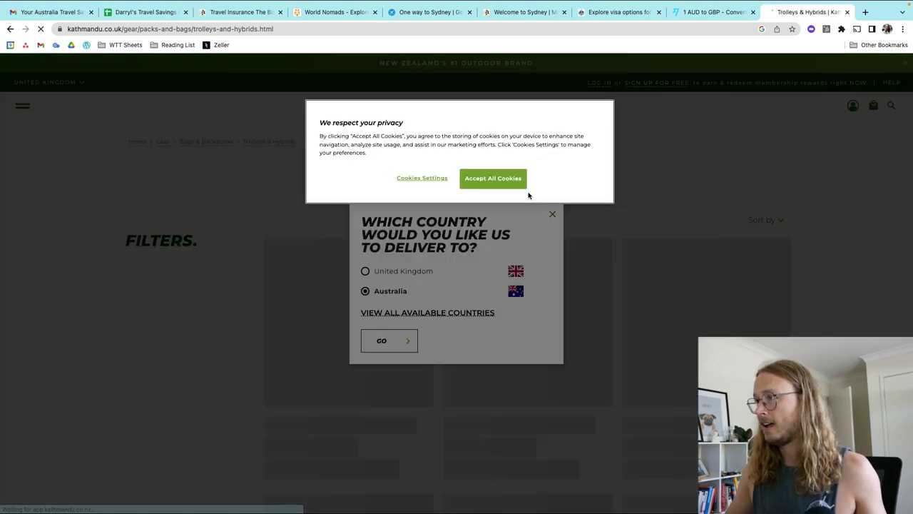
click(503, 184)
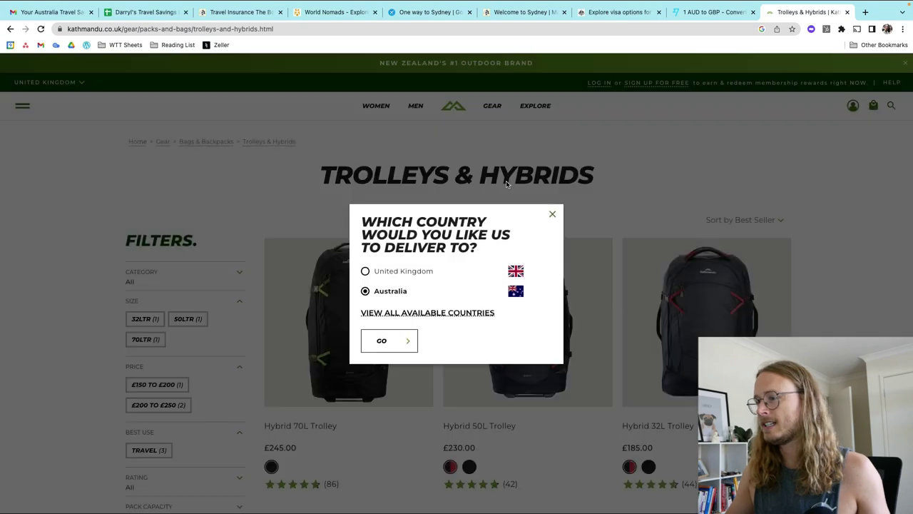
click(552, 213)
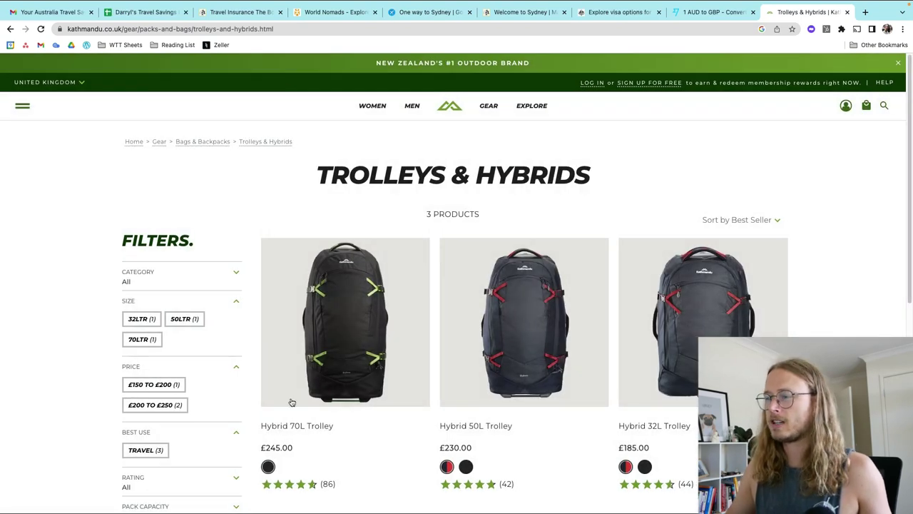
click(162, 13)
Step: Enter 245 in C17 and 'Kathmandu Hybrid' in B17 for the Backpack row
click(175, 365)
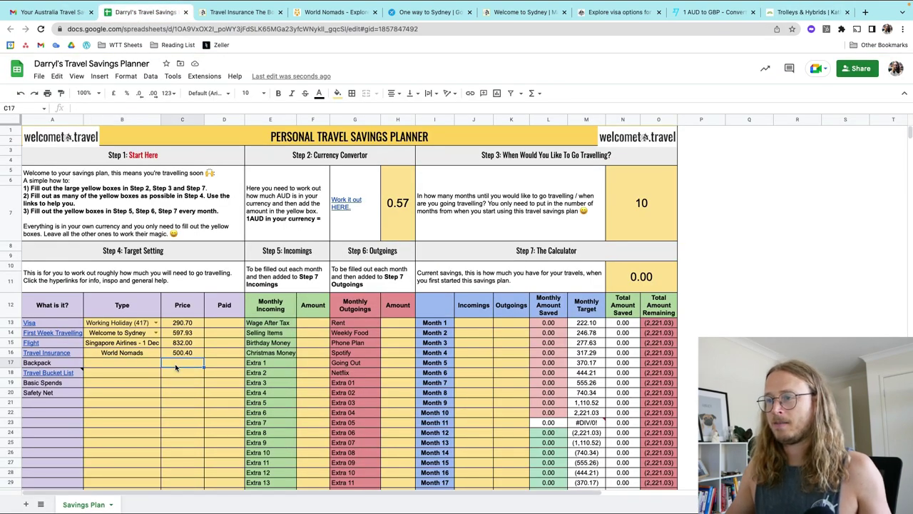
double_click(175, 365)
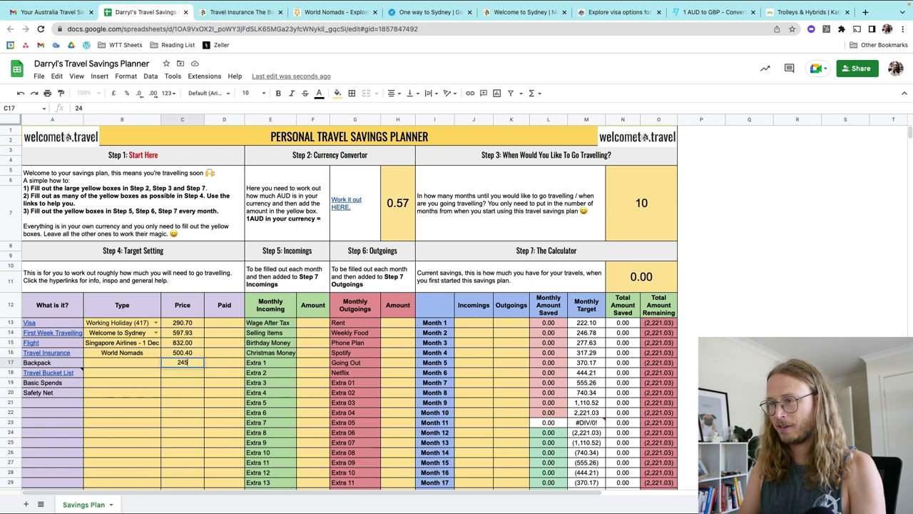
click(100, 364)
text(Ka)
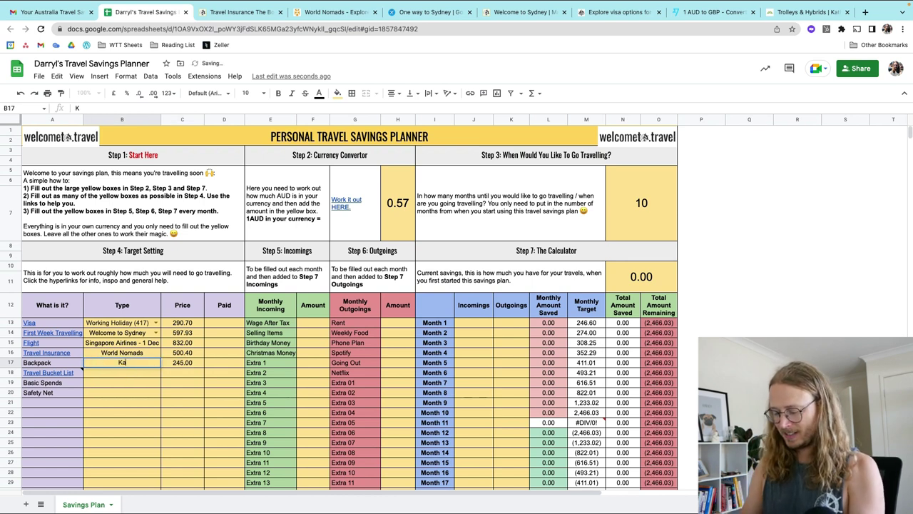
text(thmandu Hybrid)
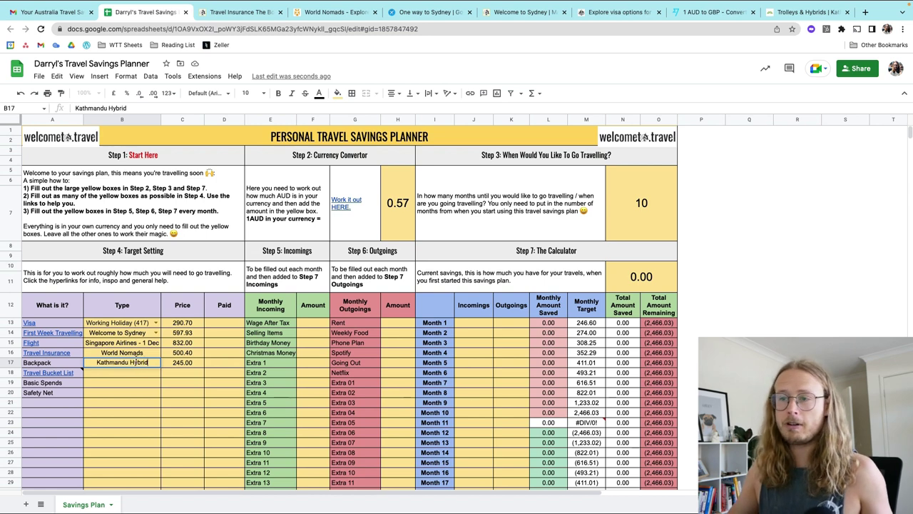
key(Return)
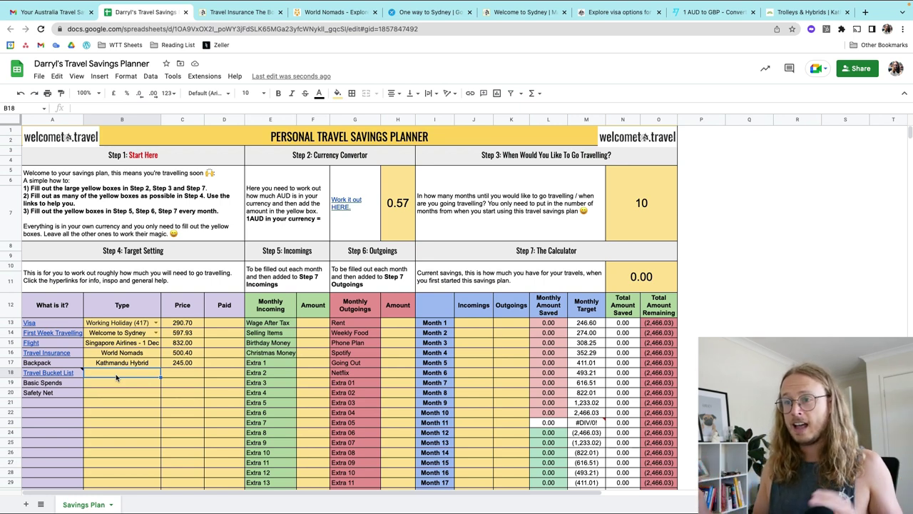
click(64, 375)
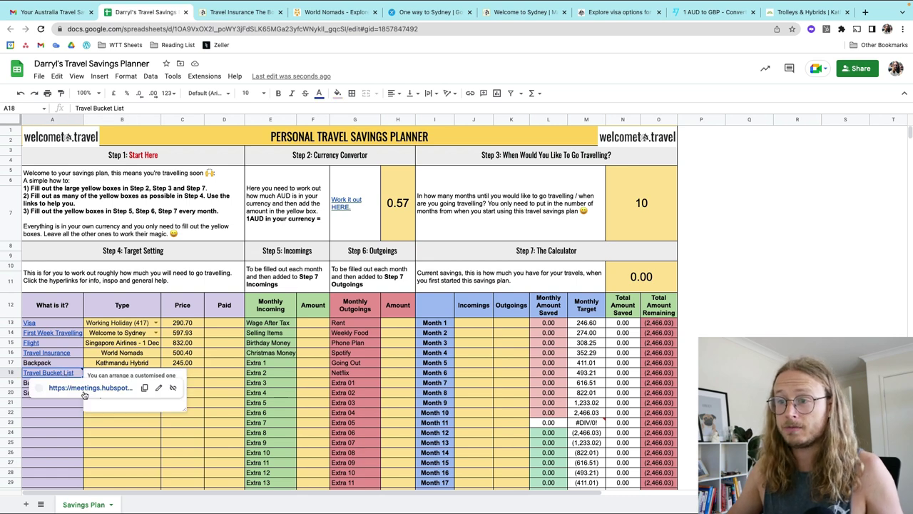
Step: Open the Travel Bucket List call booking page and pick 23 February as the date
click(89, 389)
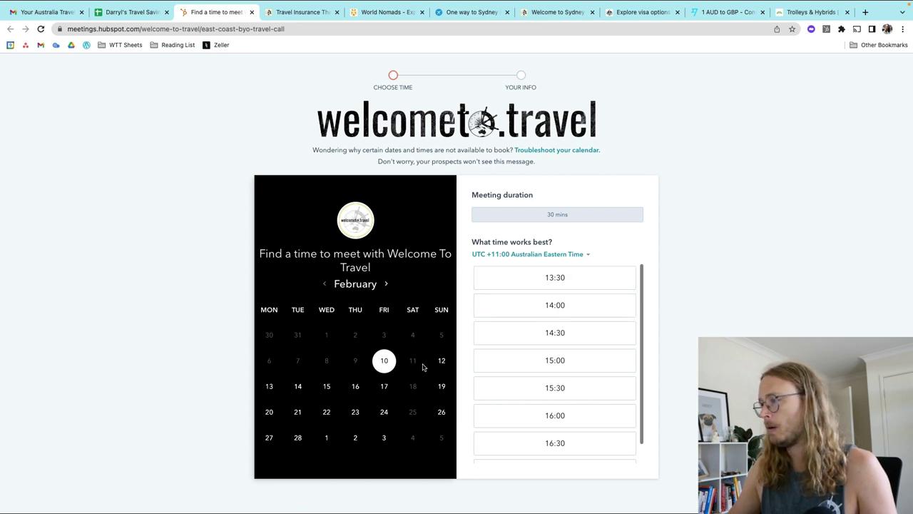
scroll(569, 377, down, 1)
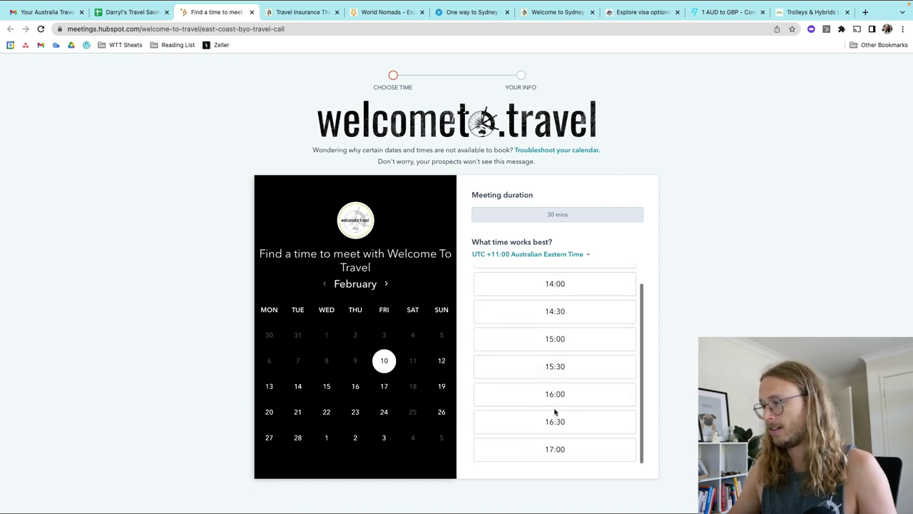
click(356, 415)
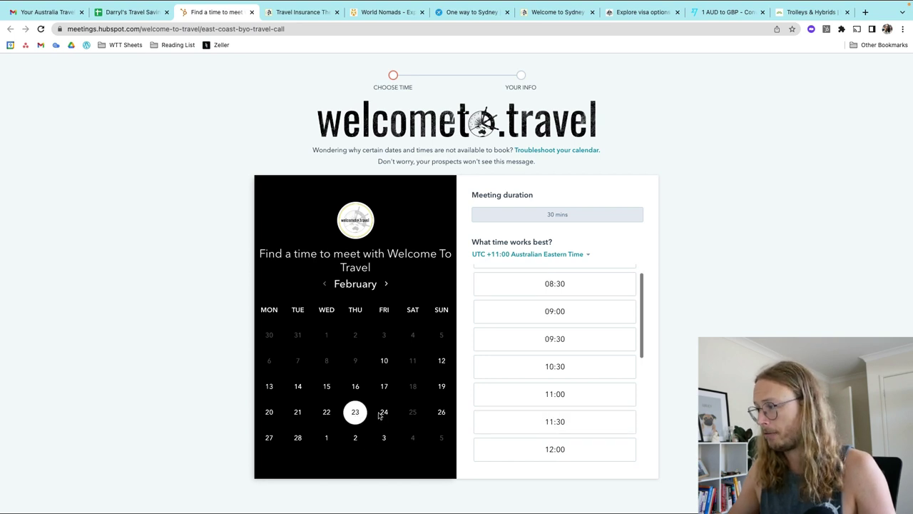
scroll(569, 360, down, 5)
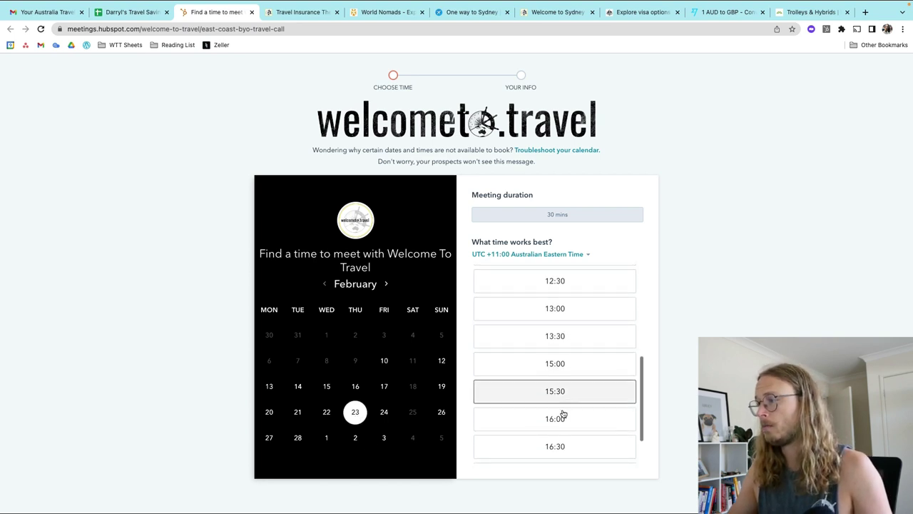
scroll(565, 406, down, 2)
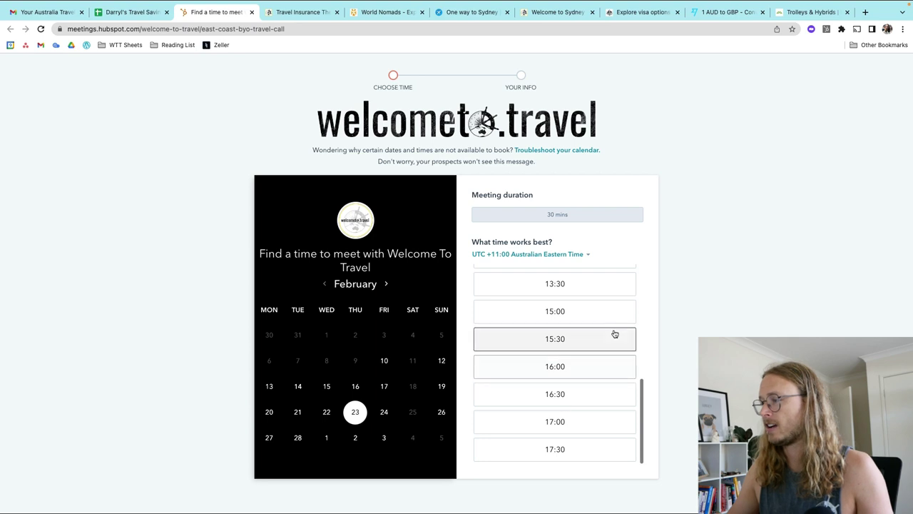
Step: Book the 16:00 slot and fill in the booker's first name, surname and e-mail address
click(580, 365)
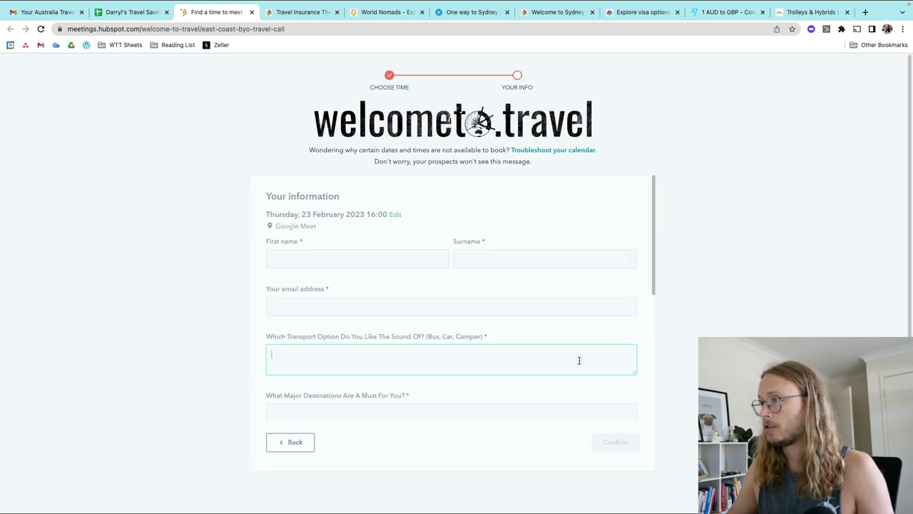
click(348, 257)
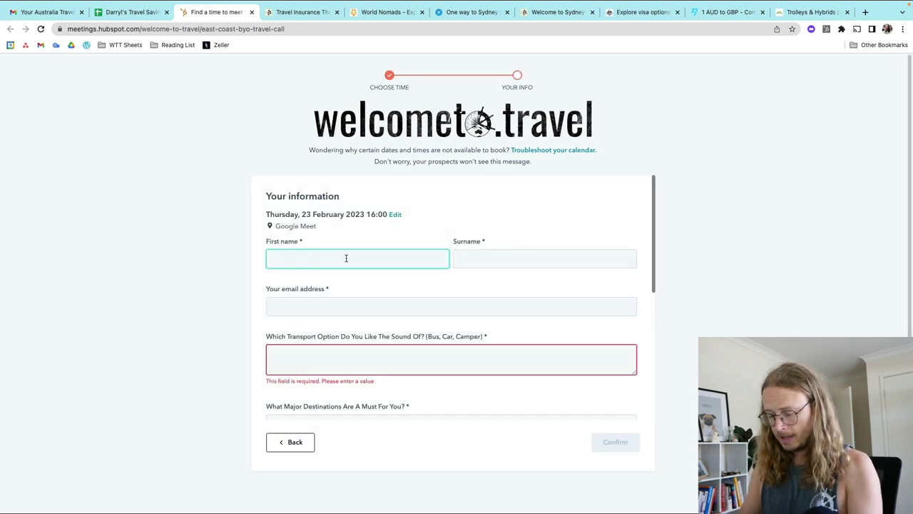
text(Darryl)
click(544, 258)
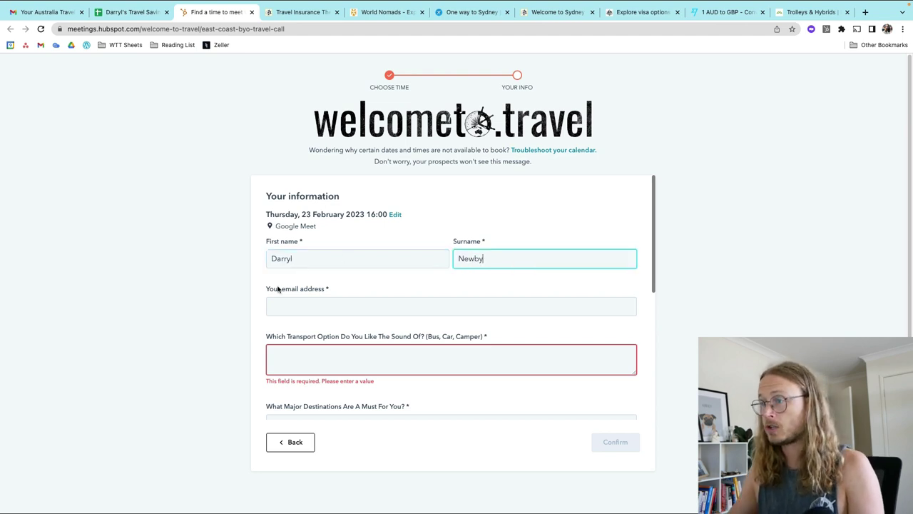
click(291, 305)
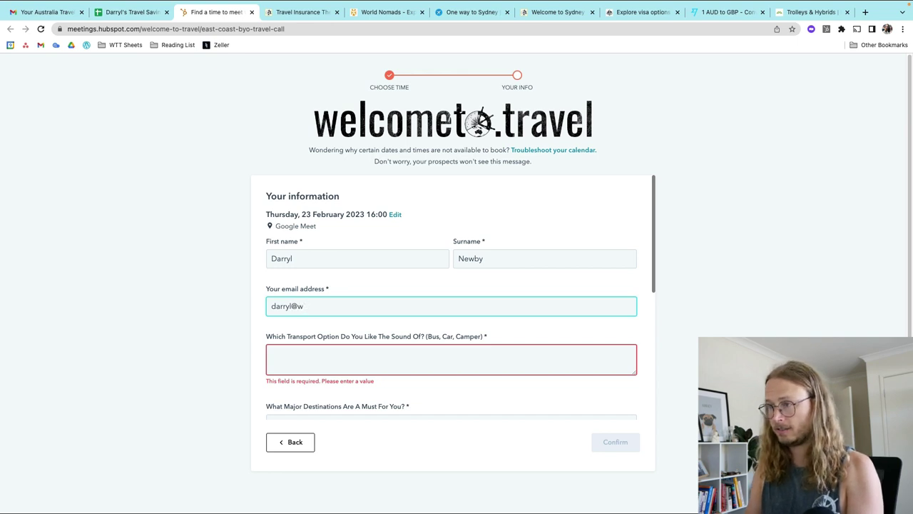
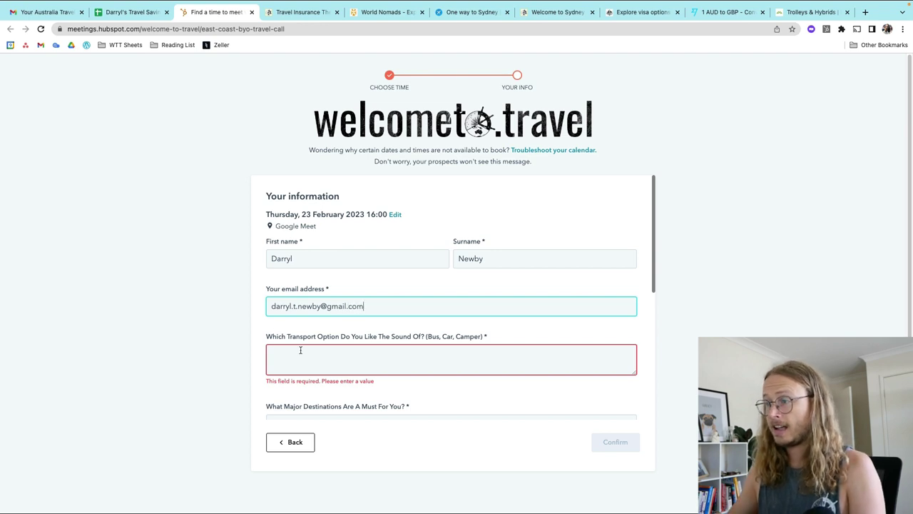
Step: Answer the transport preference question with 'Bus'
click(305, 353)
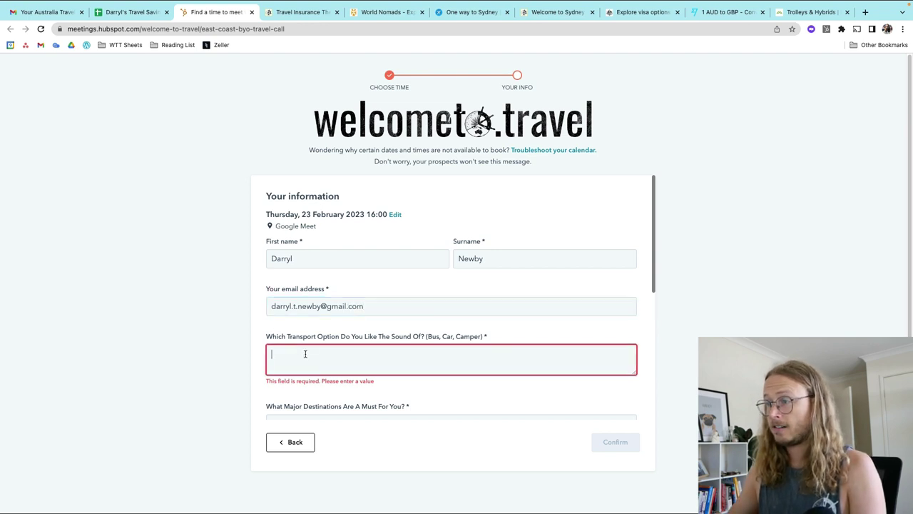
text(Bus)
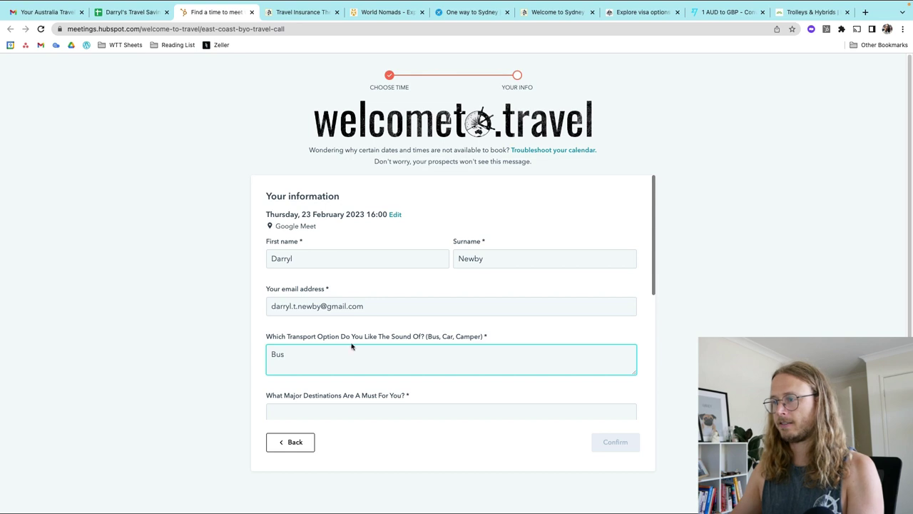
scroll(349, 350, down, 1)
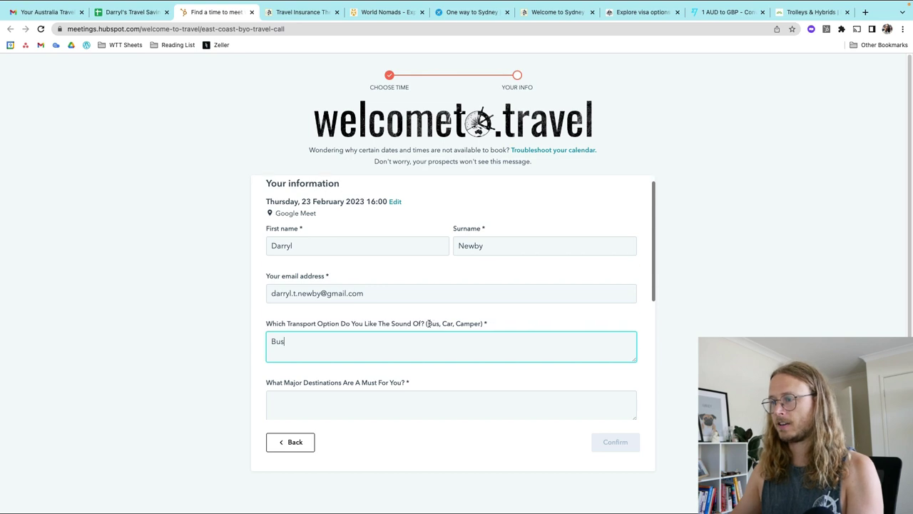
Step: Answer destinations with 'Fraser, Whitsundays, Outback, Great Barrier Reef' and travel dates December 2023
click(334, 393)
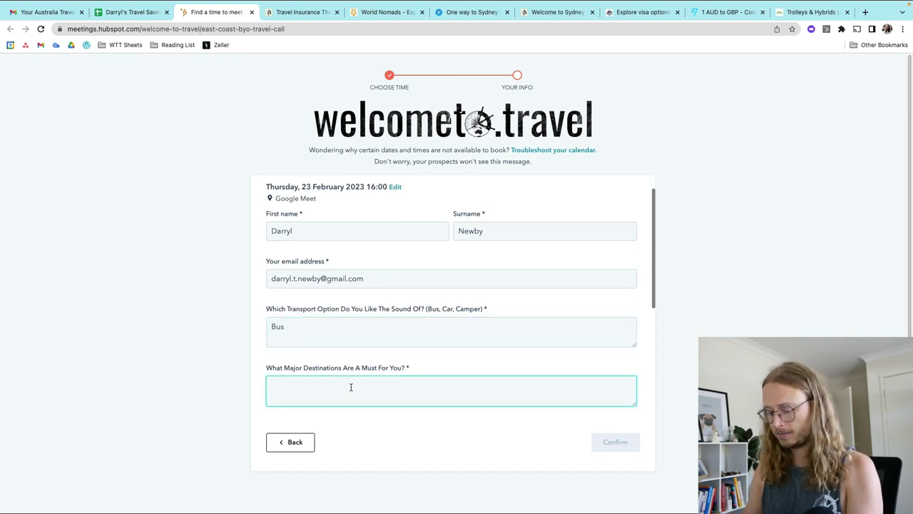
text(Fraser)
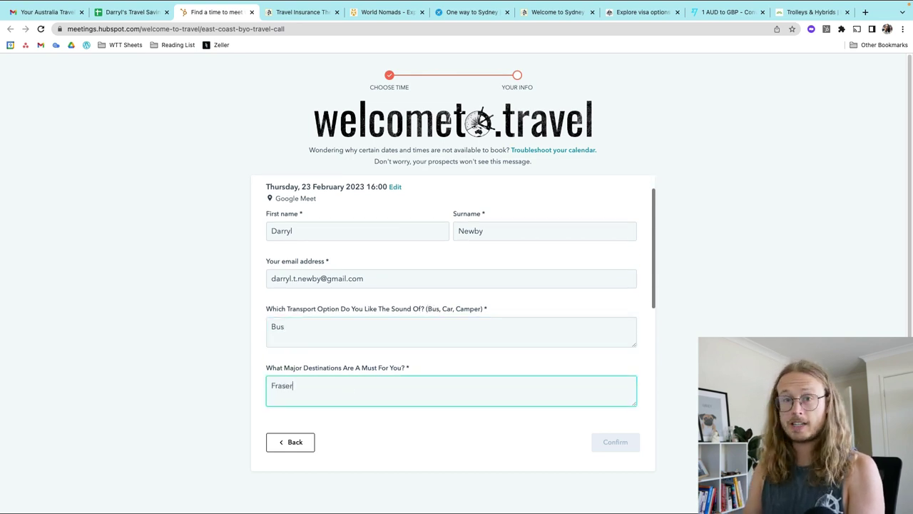
text(, Whit)
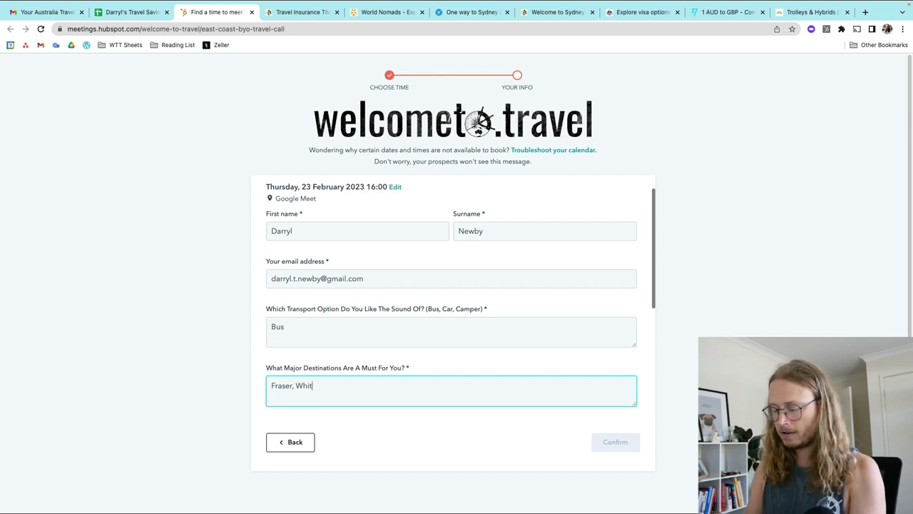
text(sundays)
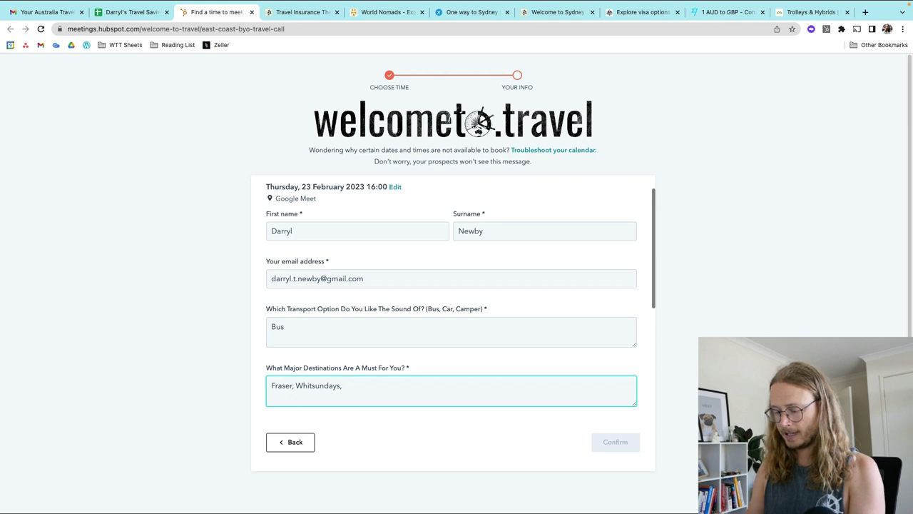
text(, Outback)
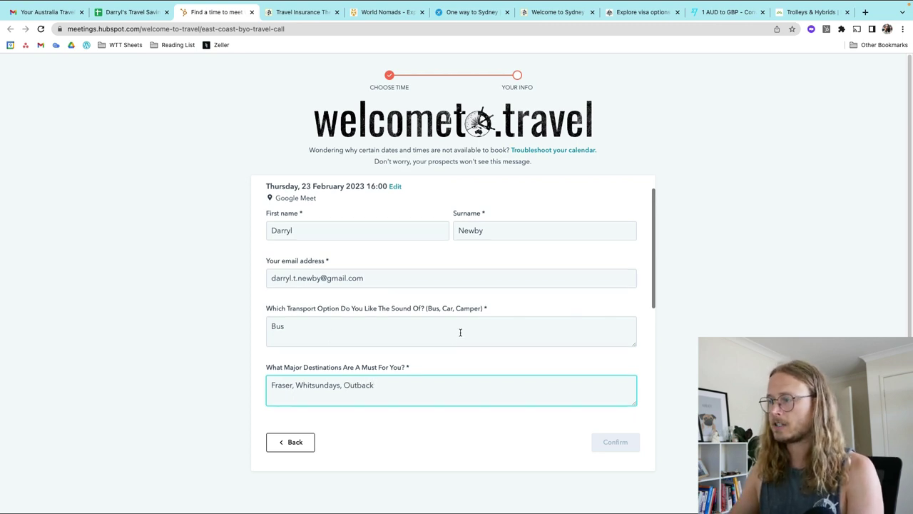
scroll(459, 330, down, 1)
text(, Gre)
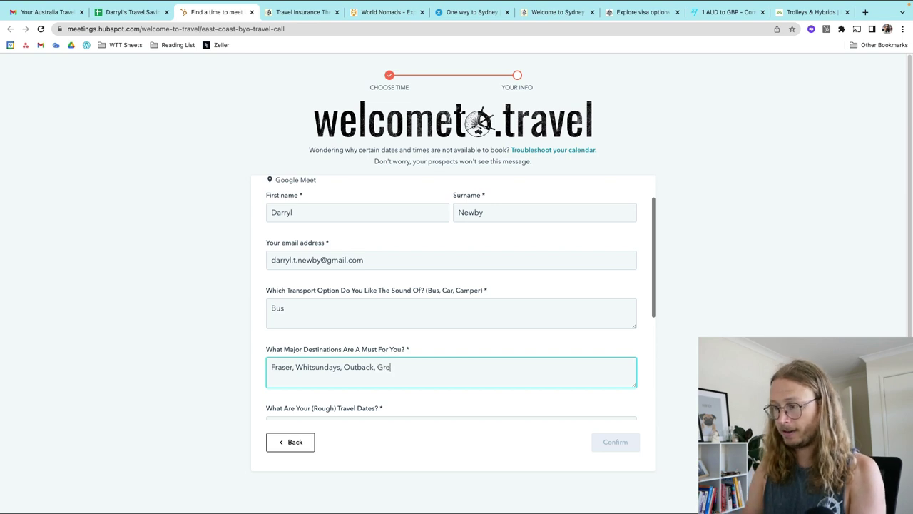
text(at Barrier Reef)
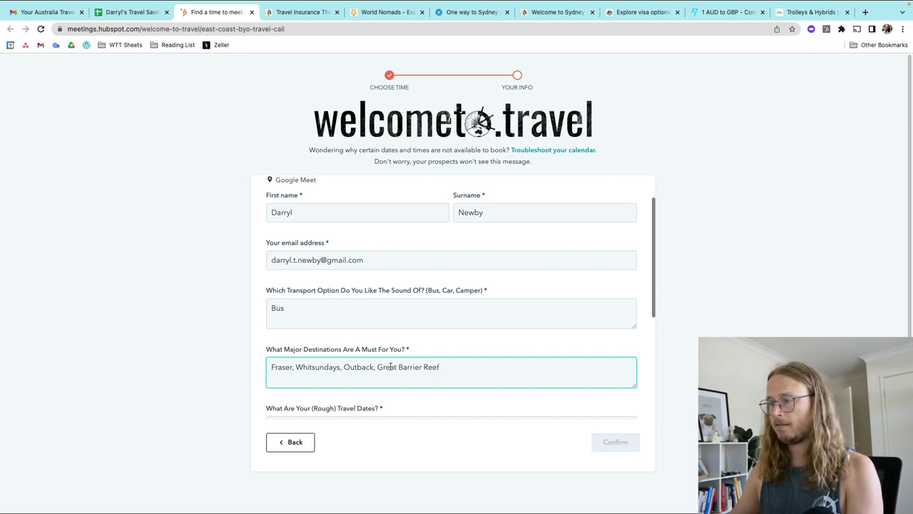
scroll(390, 366, down, 2)
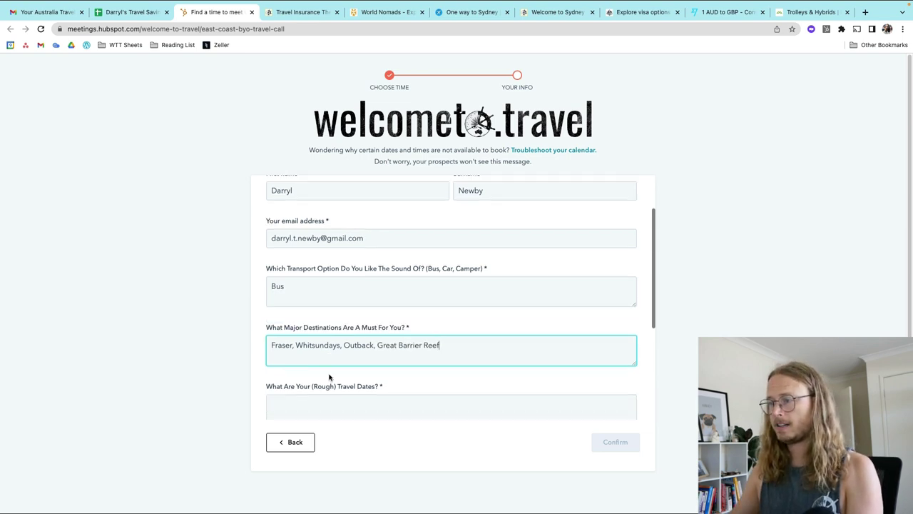
click(317, 396)
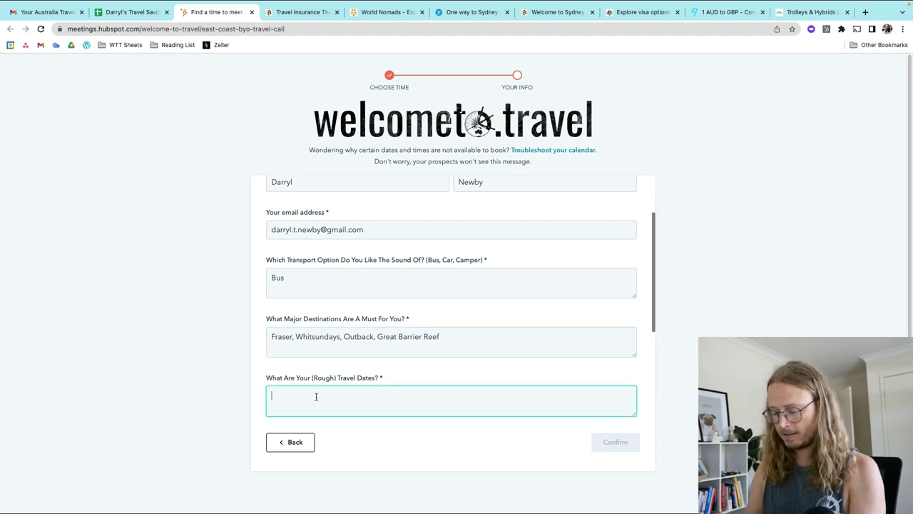
text(Dec)
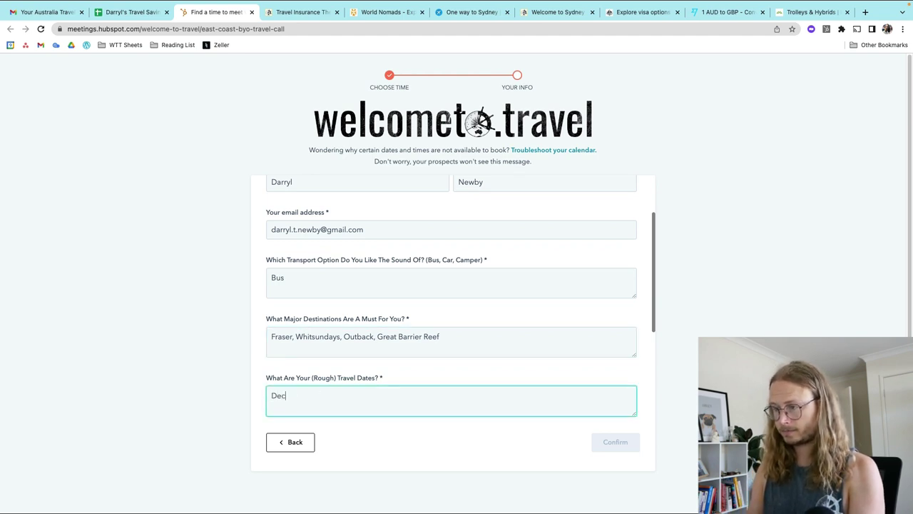
text(veember 202)
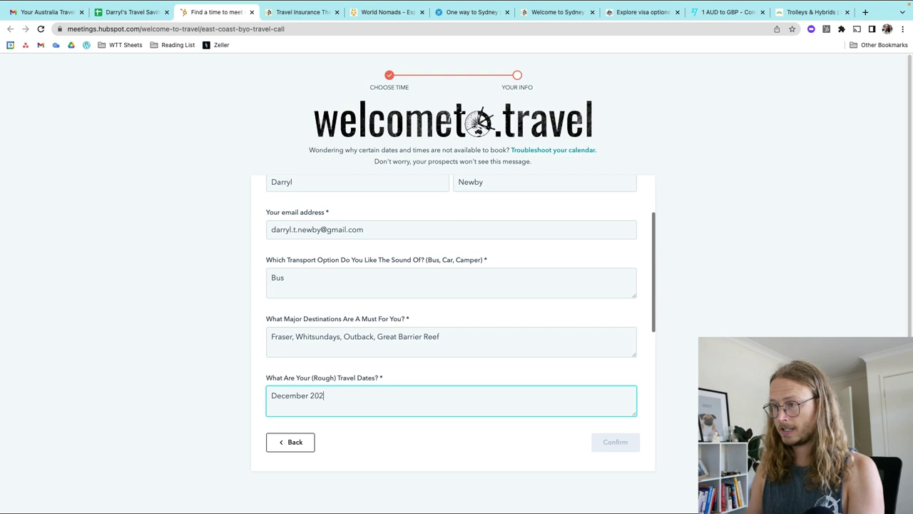
text(3)
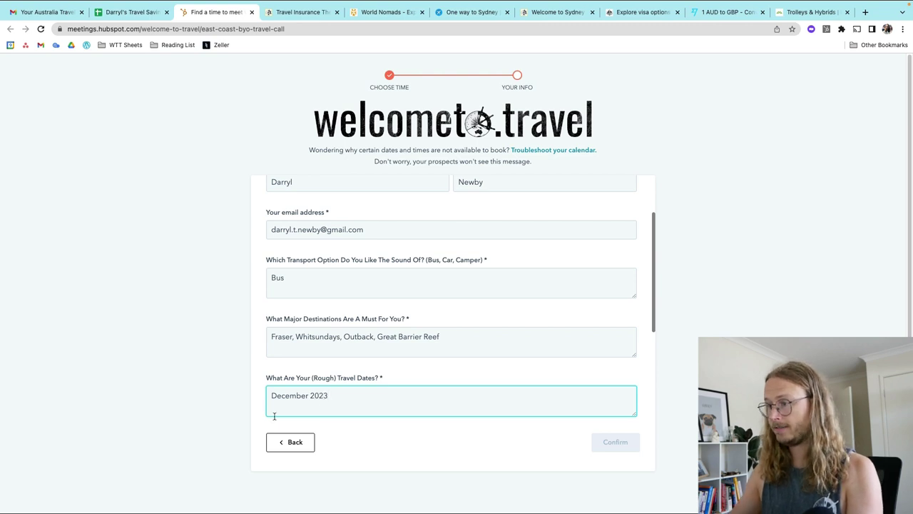
scroll(300, 356, down, 5)
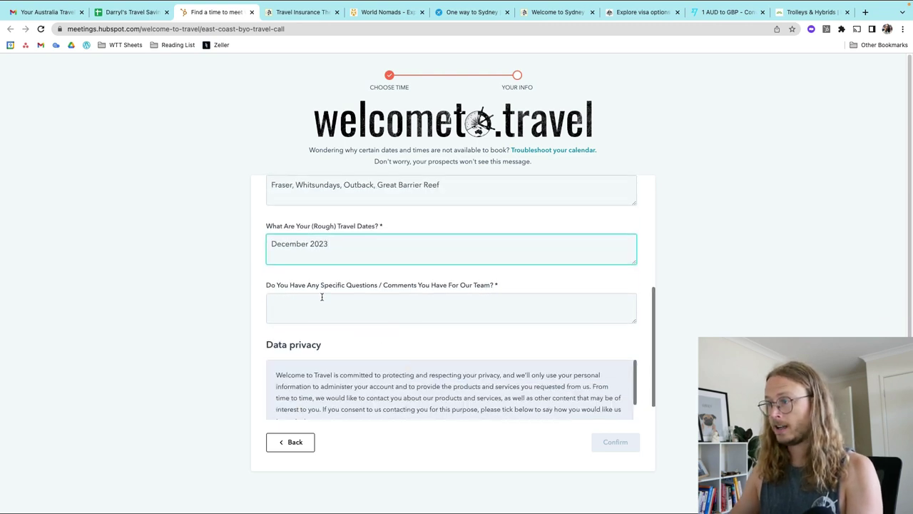
Step: Ask how much a dream trip would cost, accept communications and confirm the booking
click(322, 297)
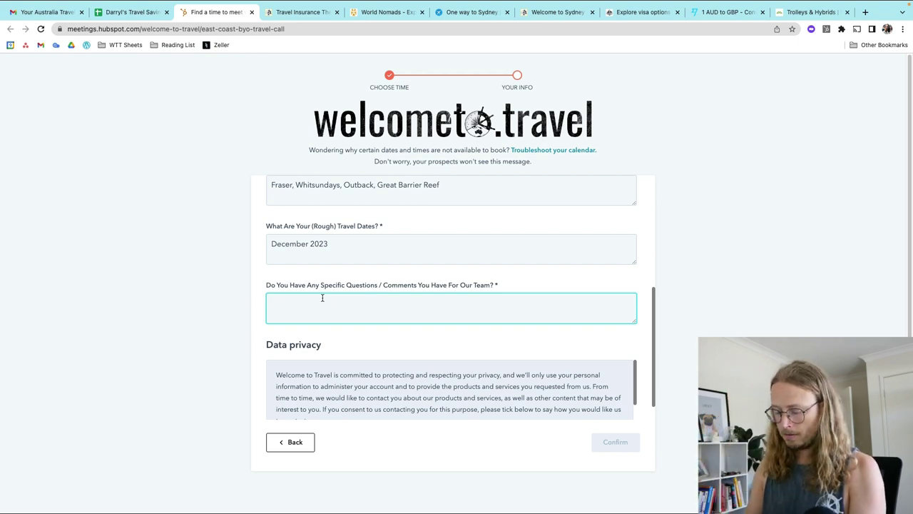
text(Wondering ho)
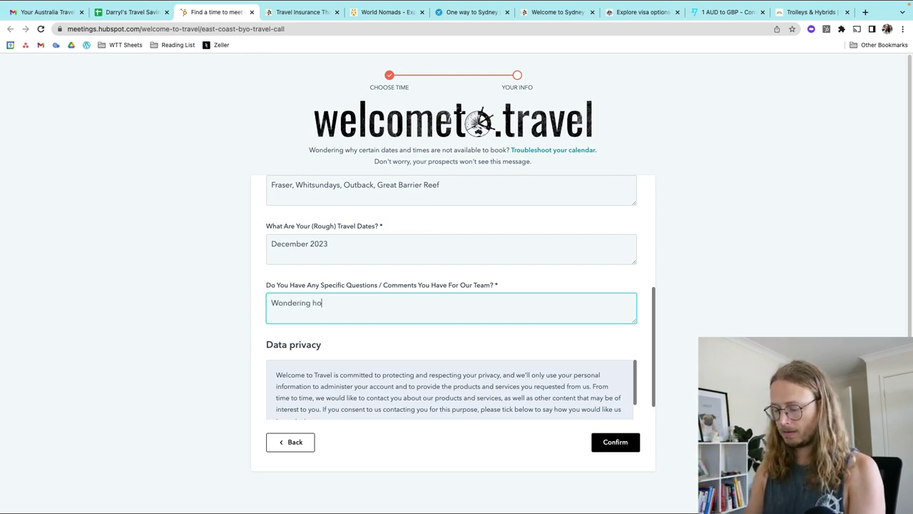
text(w much a dream t)
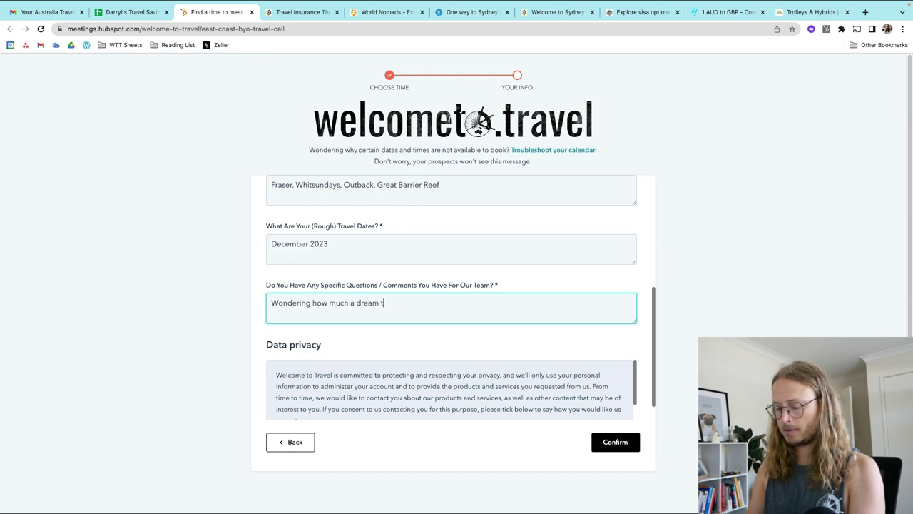
text(rip w)
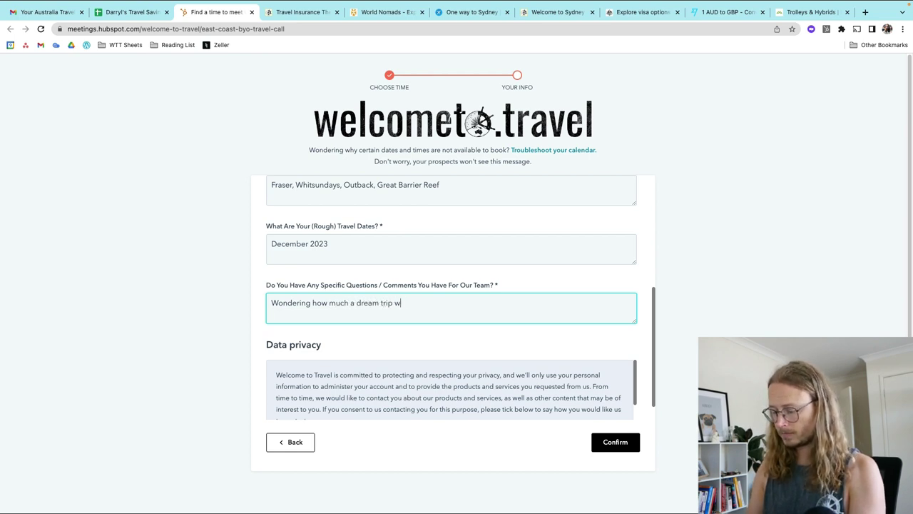
text(ould cost.)
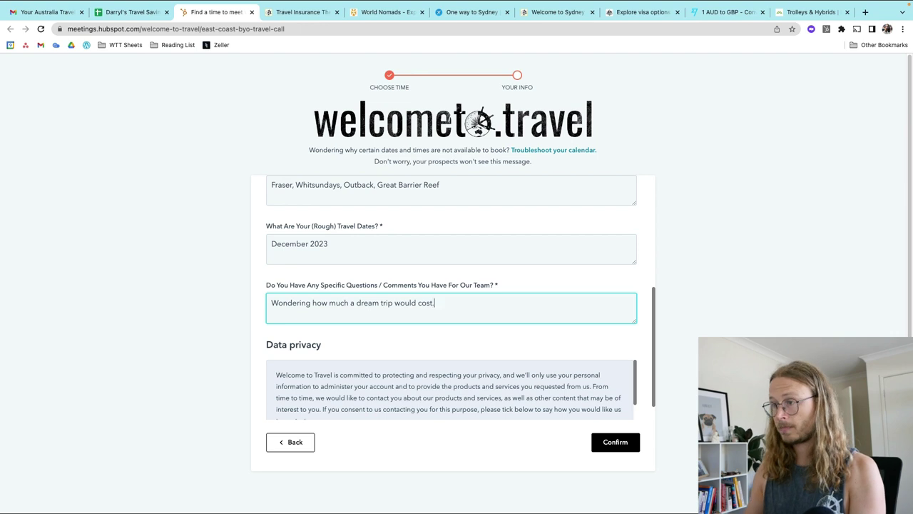
scroll(314, 365, down, 3)
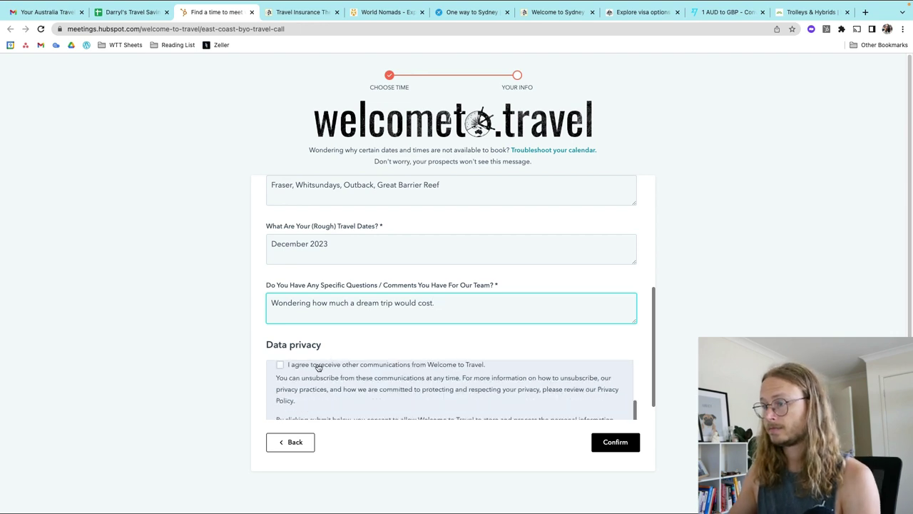
click(280, 364)
scroll(598, 417, down, 2)
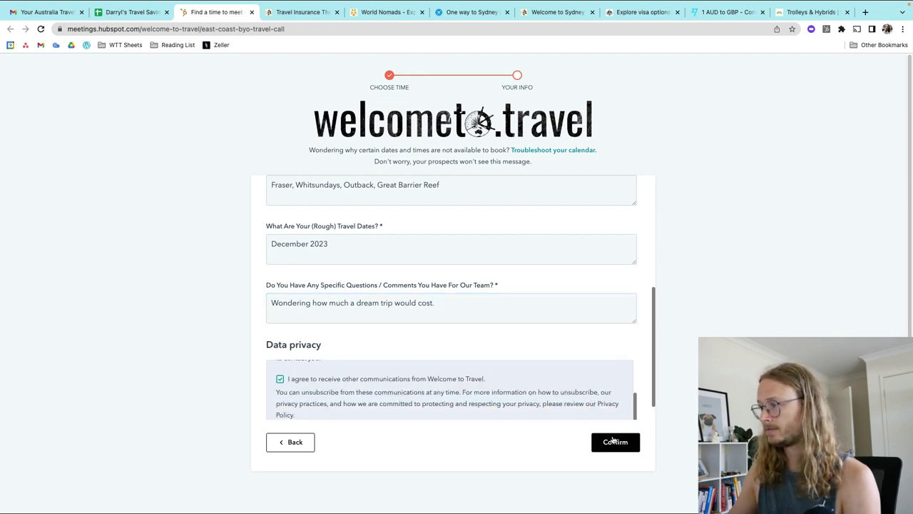
click(628, 444)
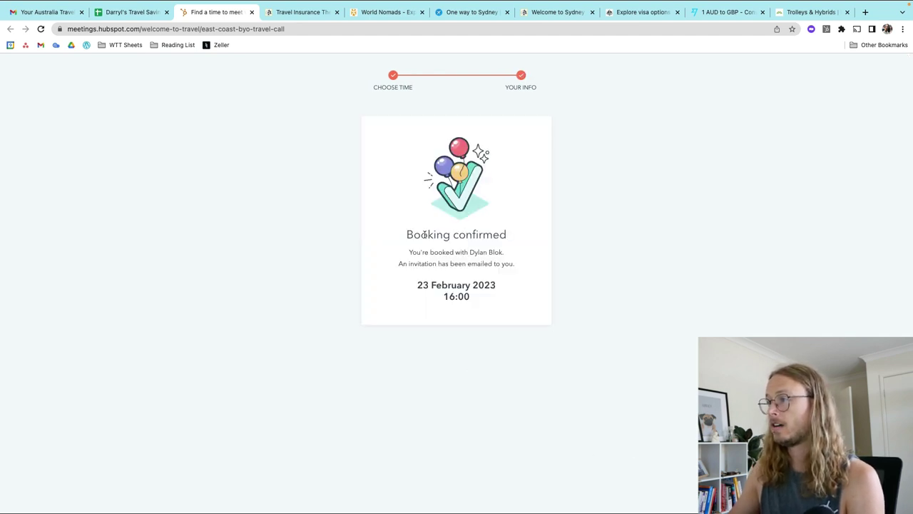
Step: Review the 23 February 16:00 booking confirmation, then go back to the savings planner spreadsheet
drag(407, 234, 511, 264)
click(514, 264)
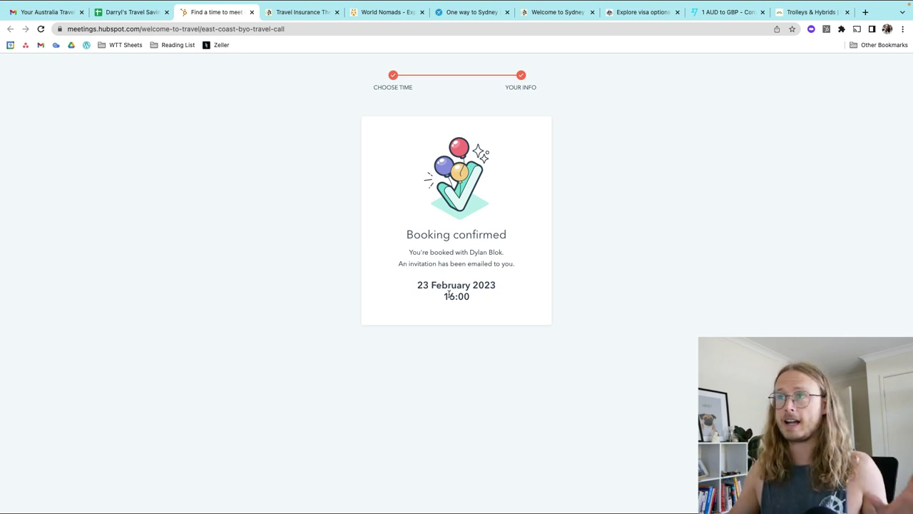
click(145, 14)
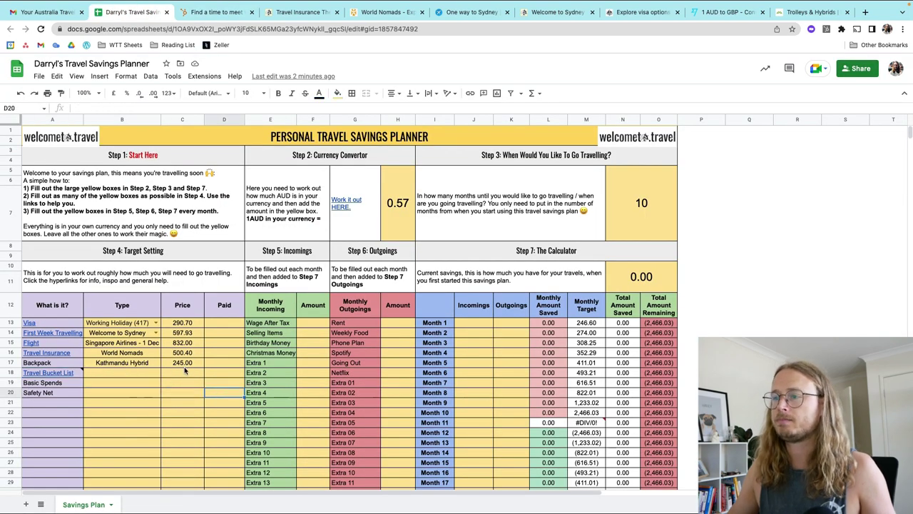
Step: Price the Travel Bucket List at 3,000.00 in cell C18
click(183, 375)
double_click(184, 375)
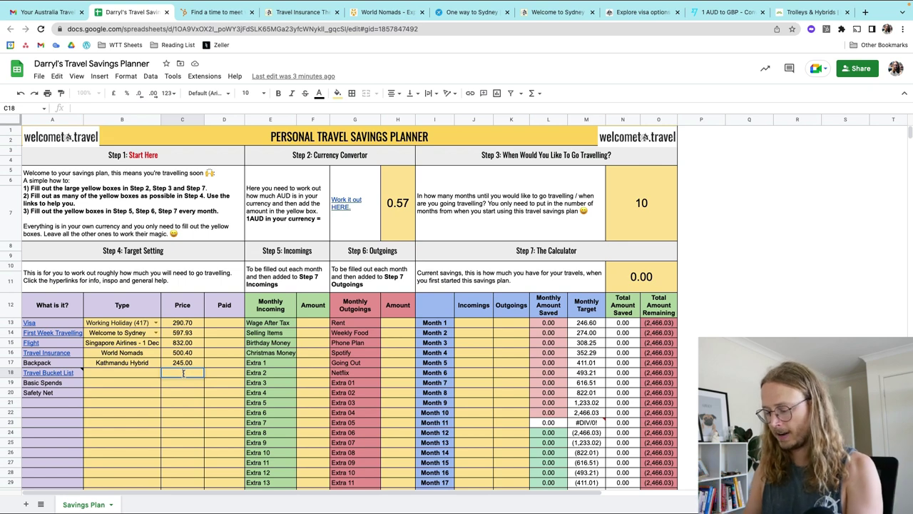
text(3)
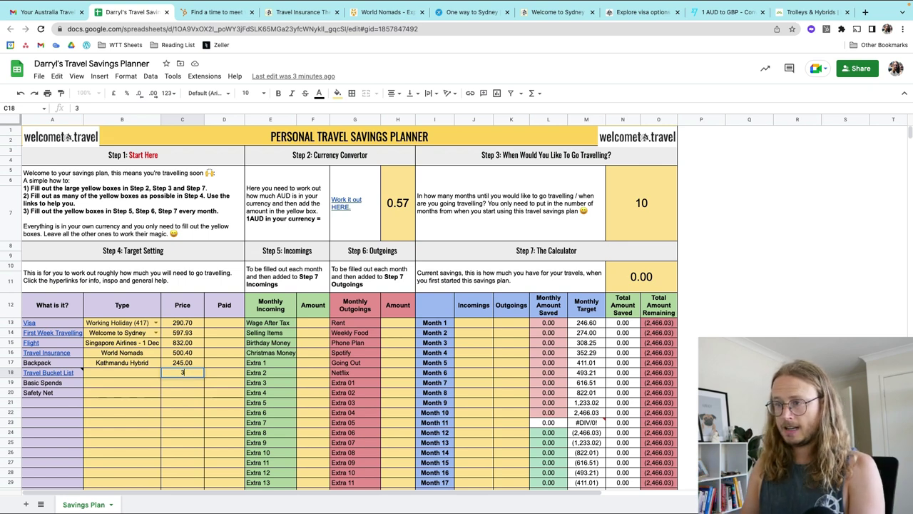
text(000)
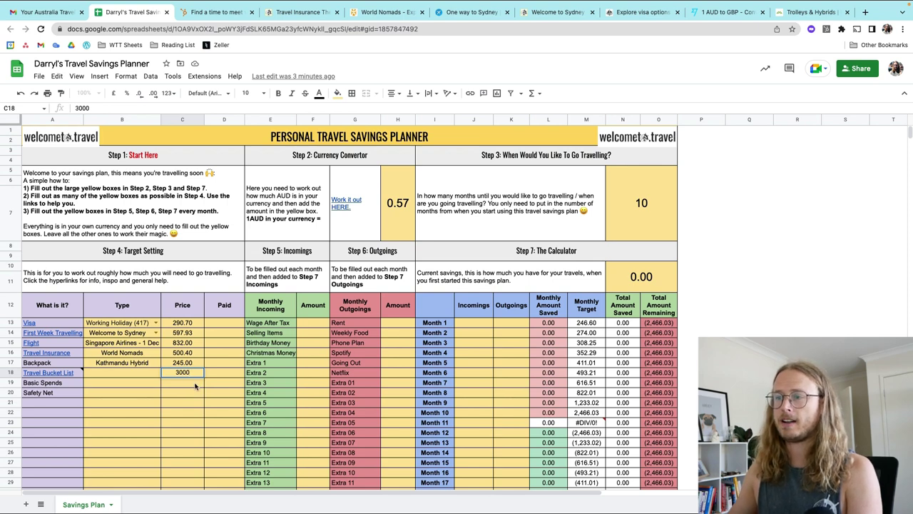
key(Return)
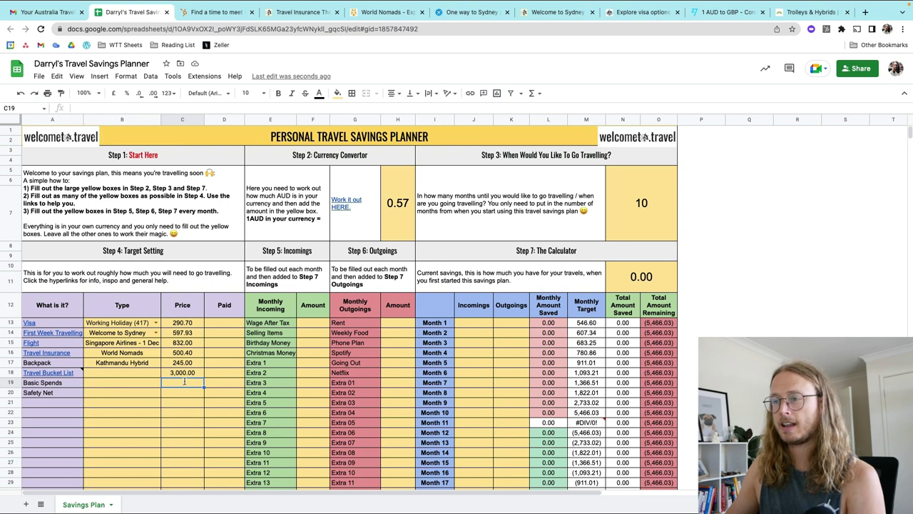
Step: Enter 2000 as the Basic Spends price in C19
double_click(184, 381)
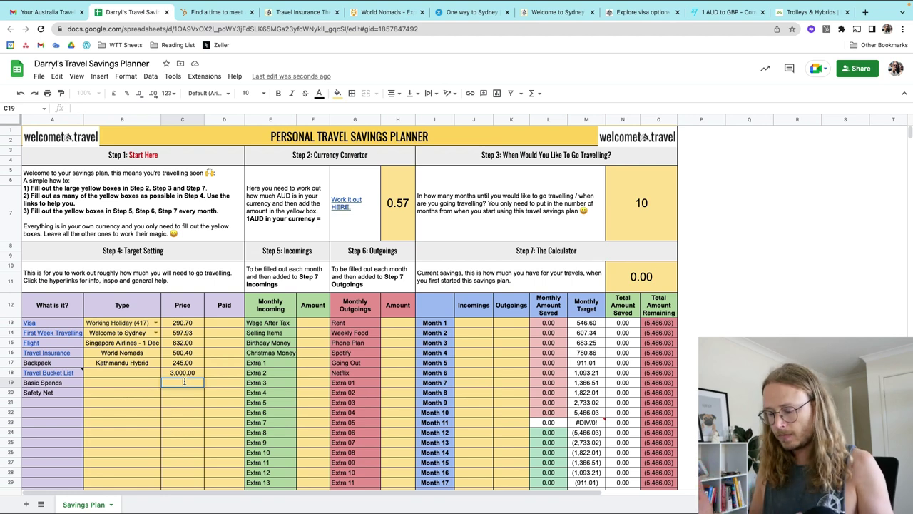
text(000)
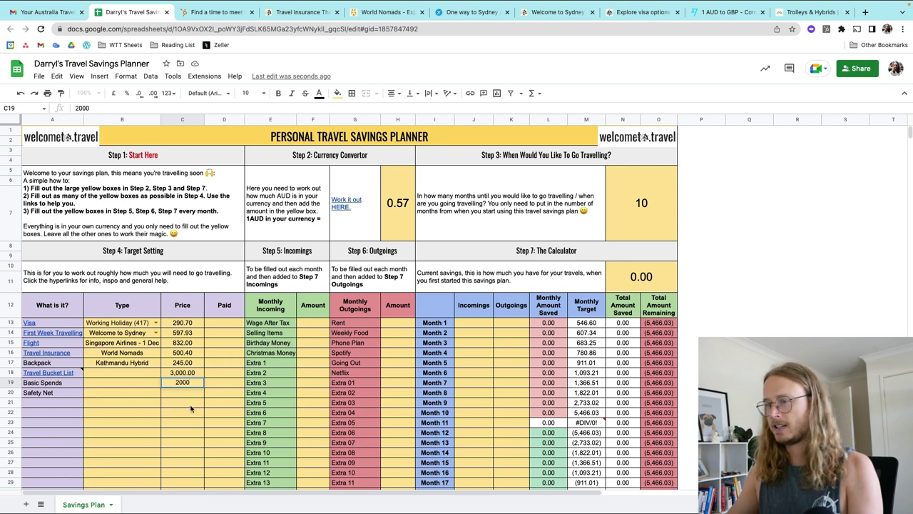
key(Return)
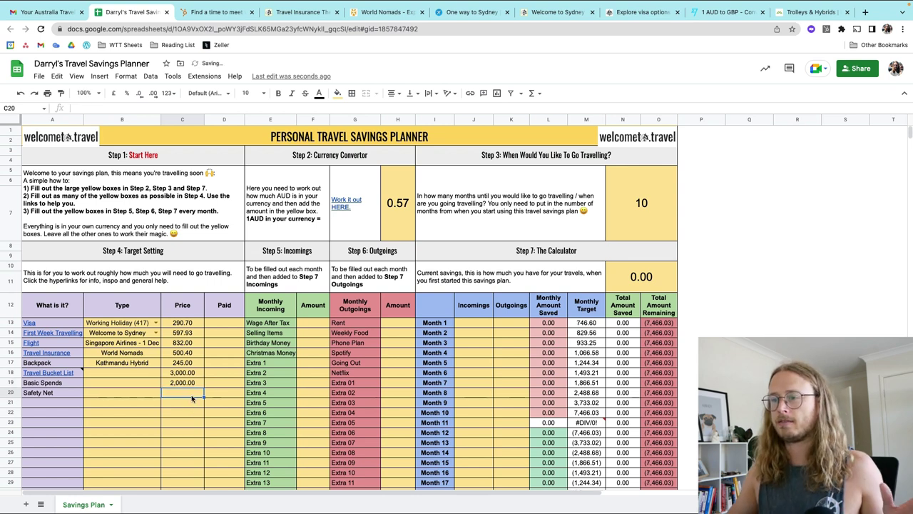
Step: Set the Safety Net price in C20 to 1,000.00
double_click(183, 392)
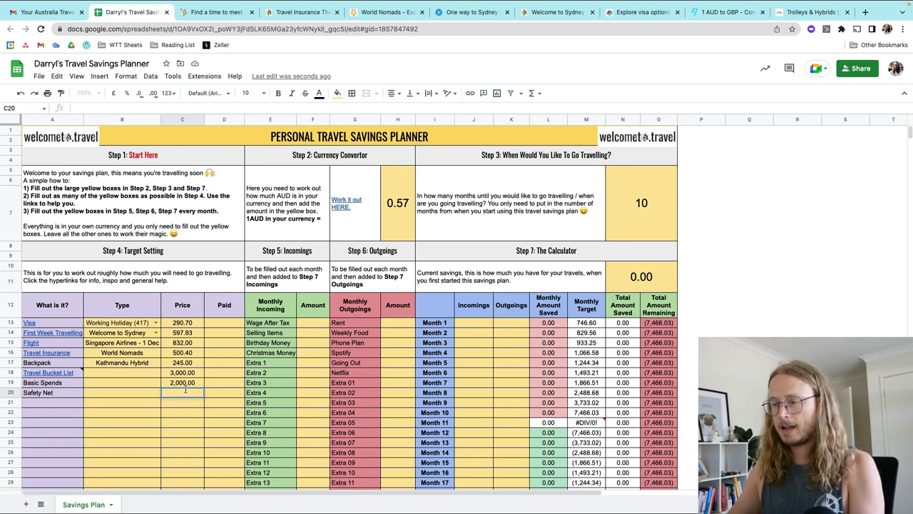
text(1000)
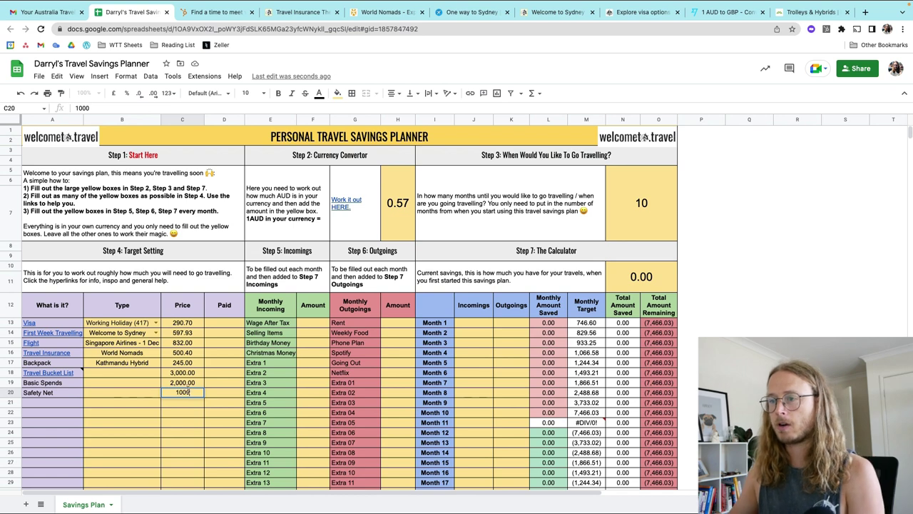
click(224, 395)
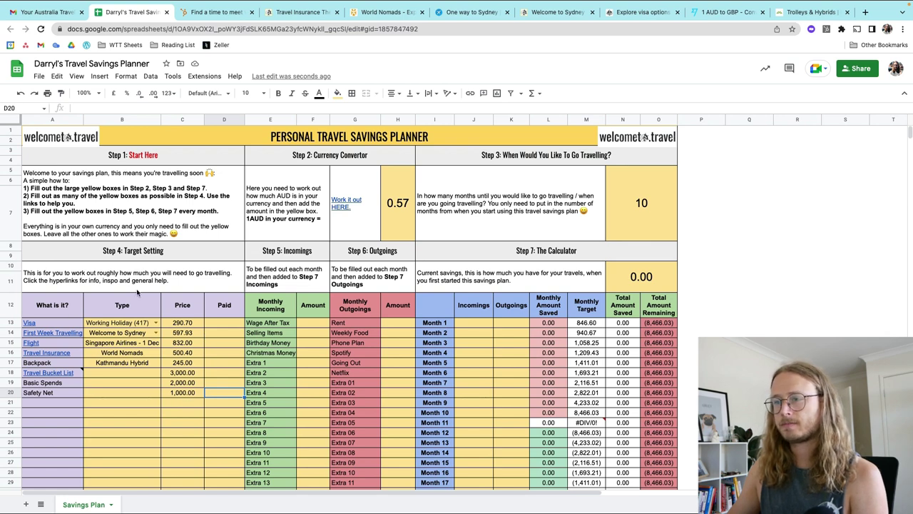
double_click(178, 395)
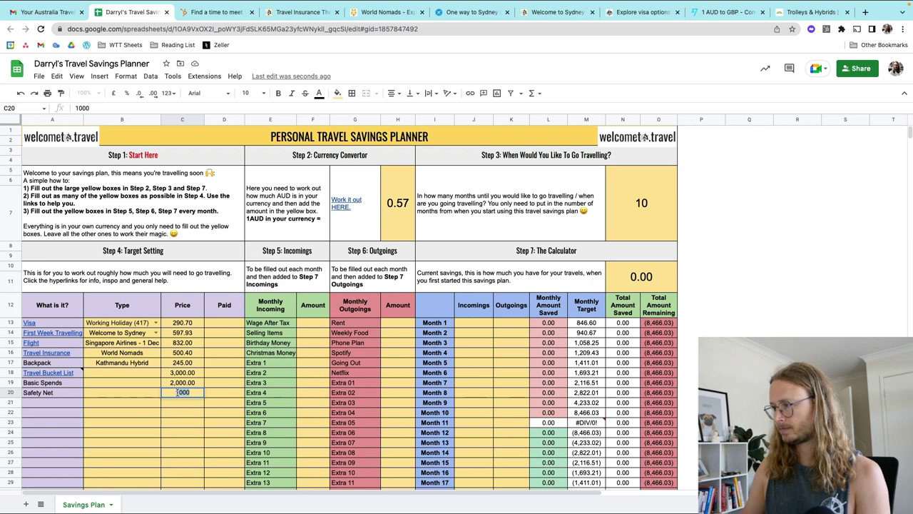
key(BackSpace)
click(314, 403)
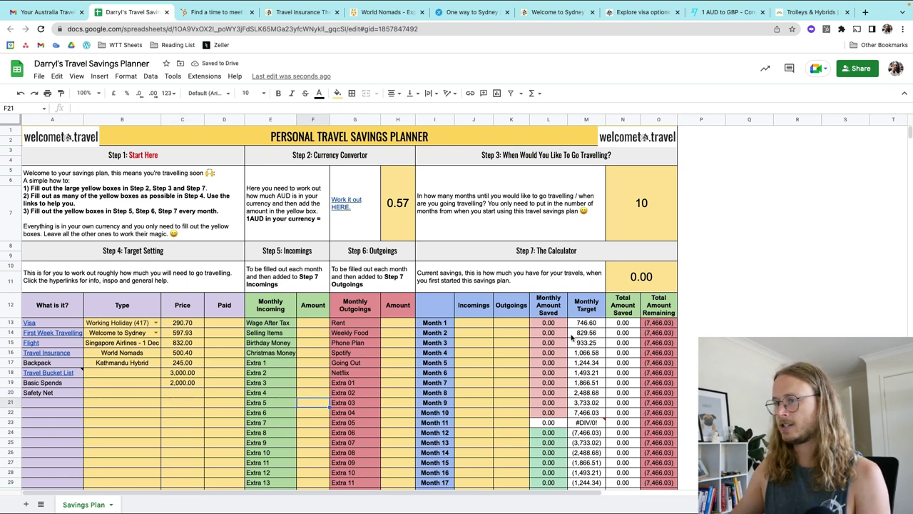
click(187, 392)
double_click(184, 391)
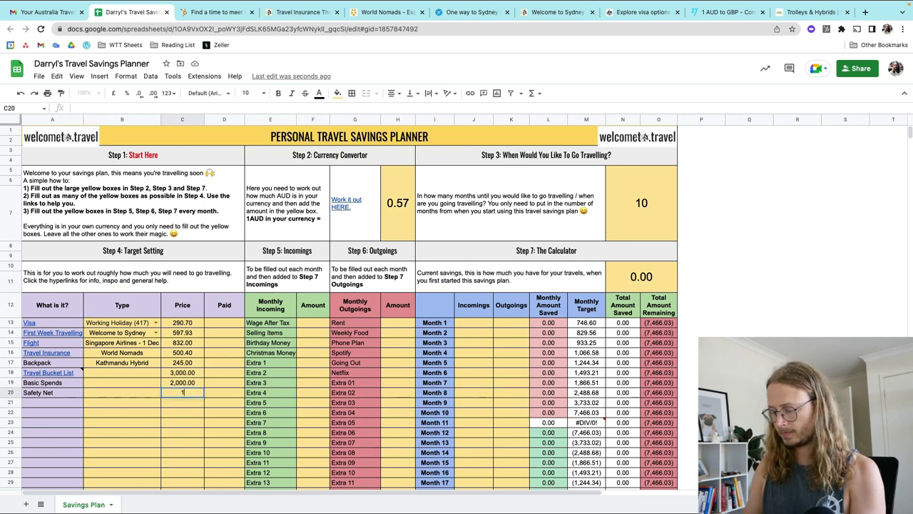
text(1000)
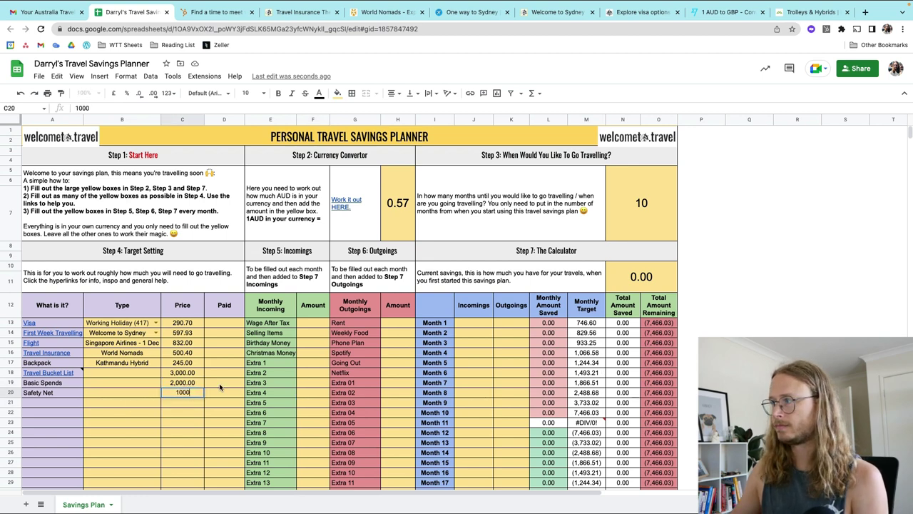
click(219, 386)
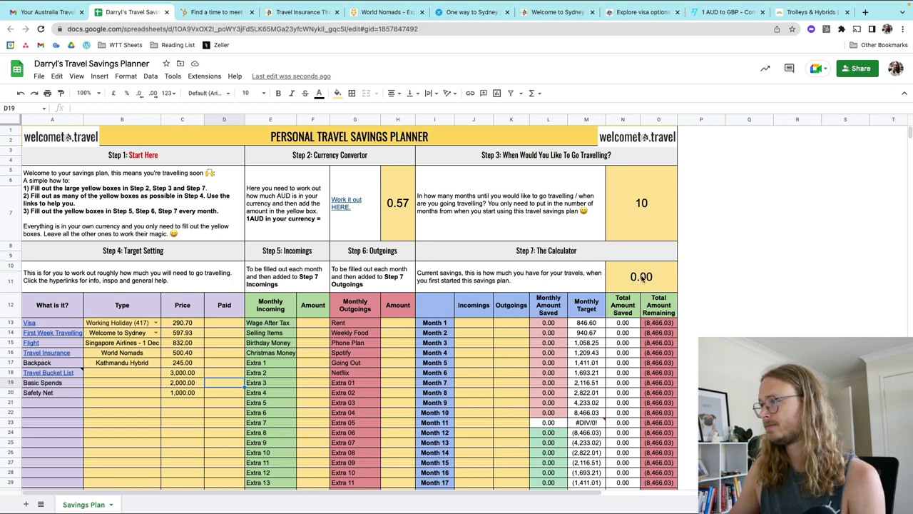
Step: Enter 1,000.00 as current savings in the Step 7 calculator (N10)
double_click(642, 278)
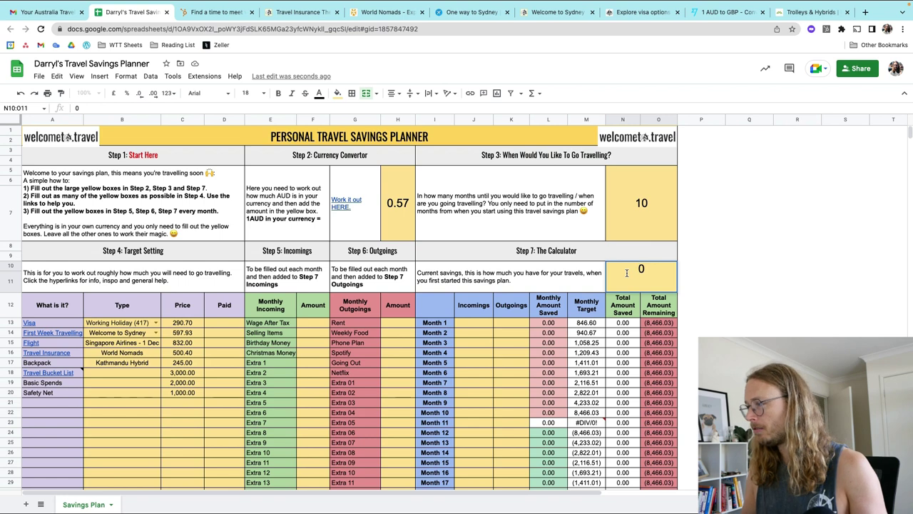
text(1000)
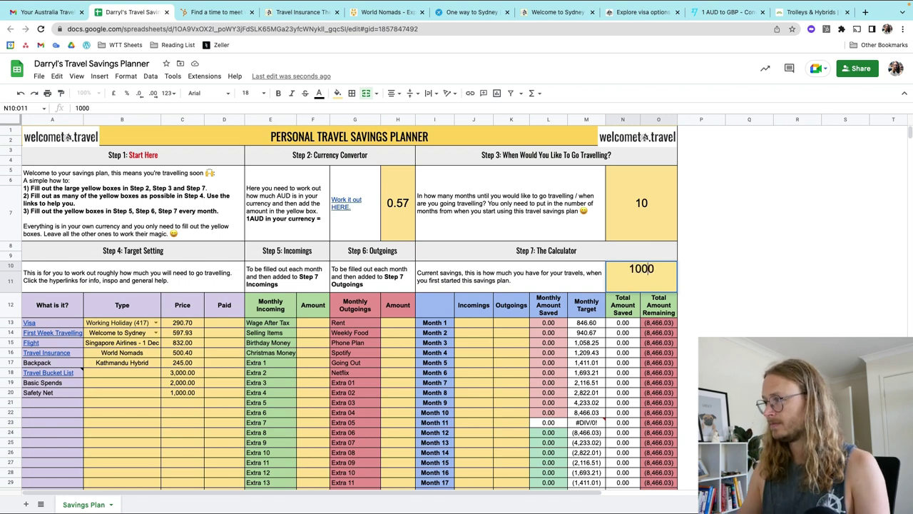
click(504, 356)
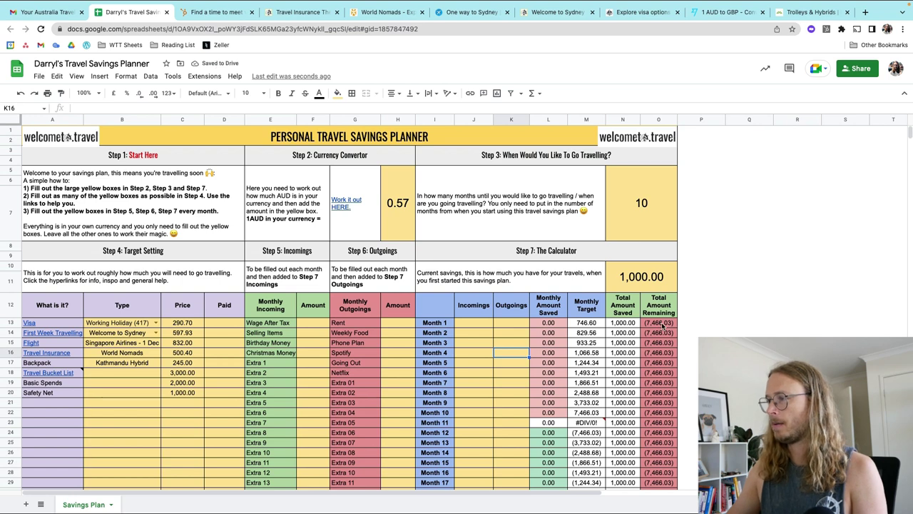
Step: Record 290.70 in the Visa's Paid cell (D13)
scroll(428, 307, down, 1)
click(225, 293)
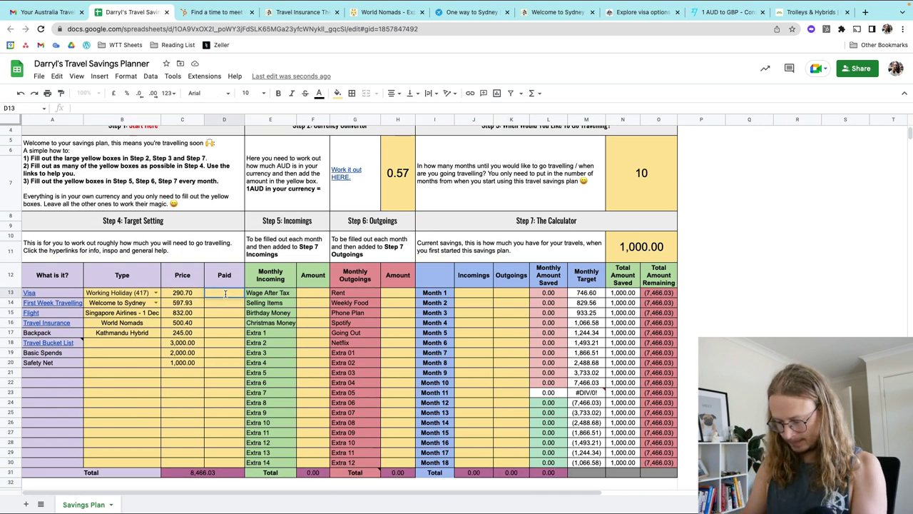
text(Yes)
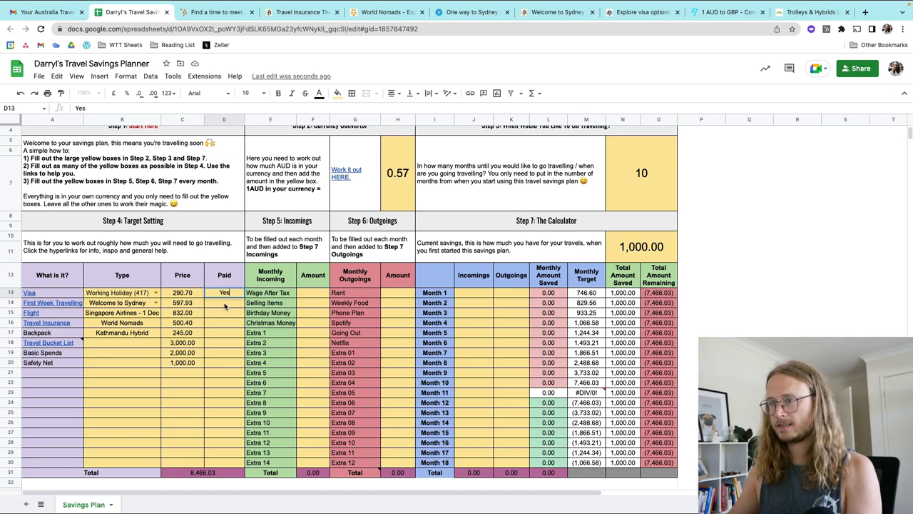
key(Return)
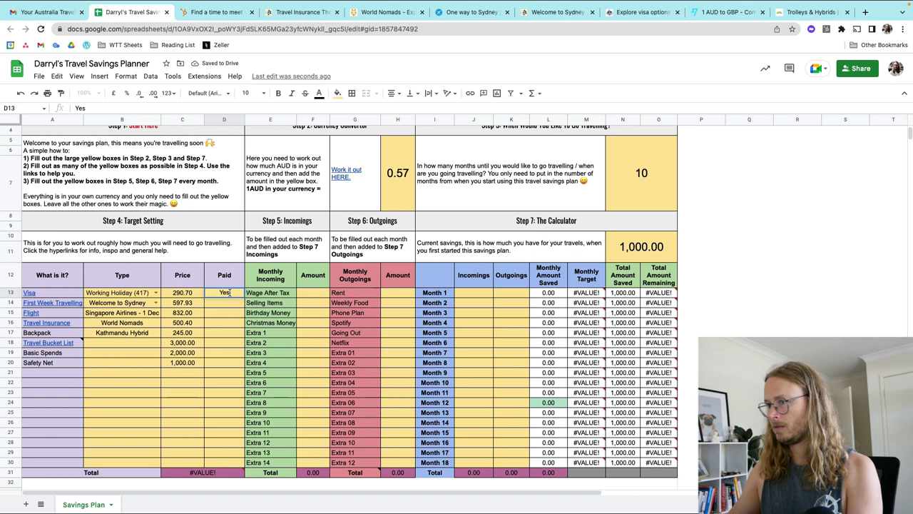
key(Delete)
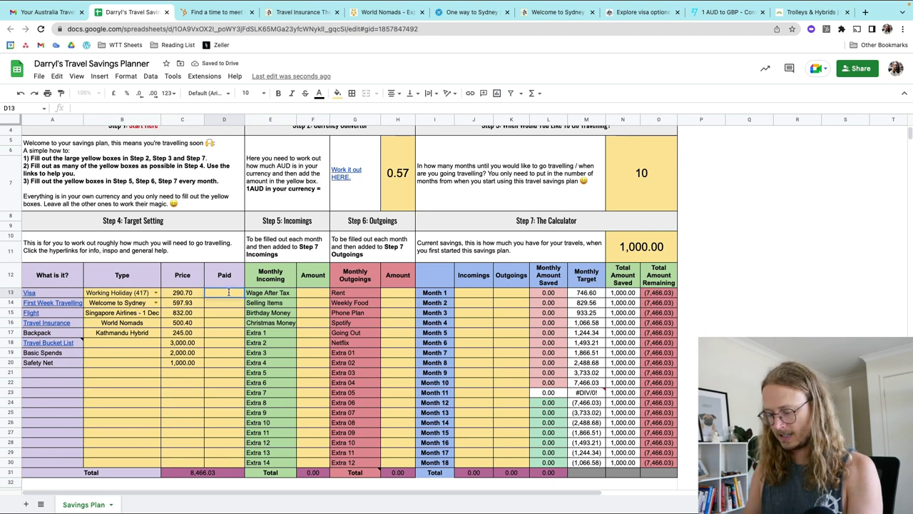
text(29)
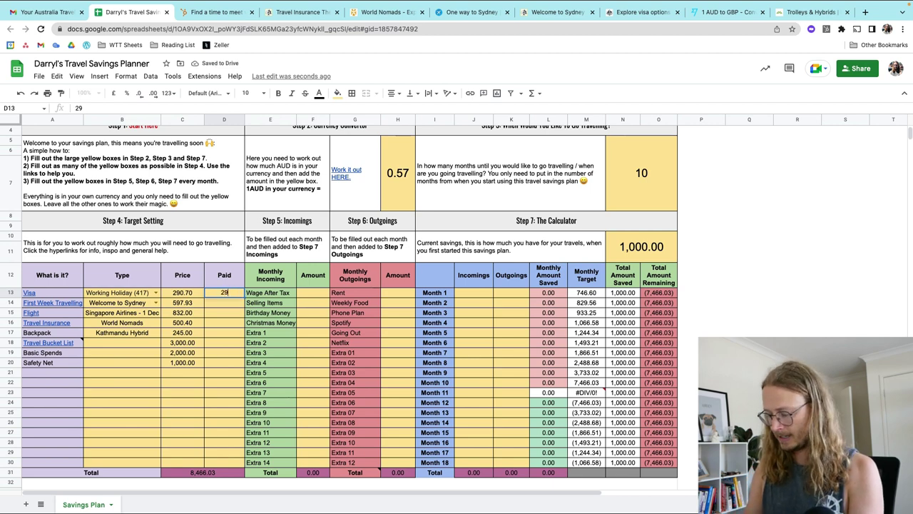
text(0.70)
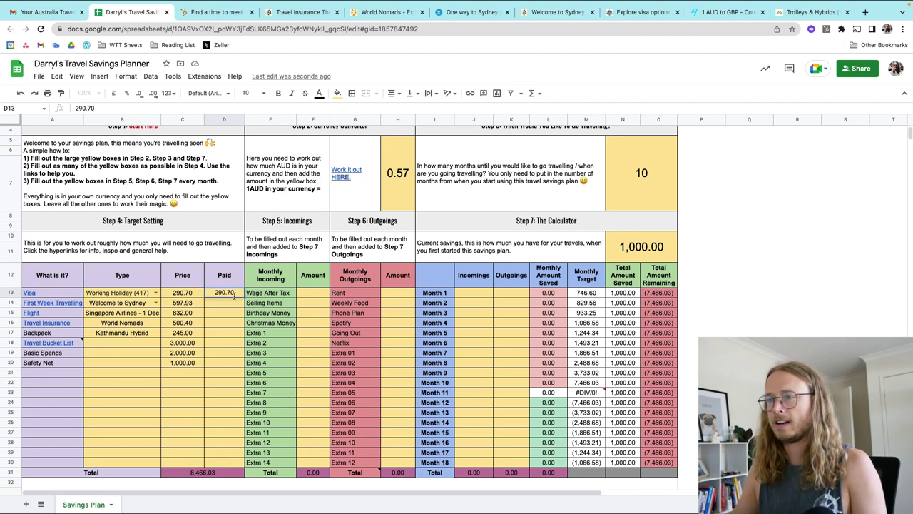
click(312, 317)
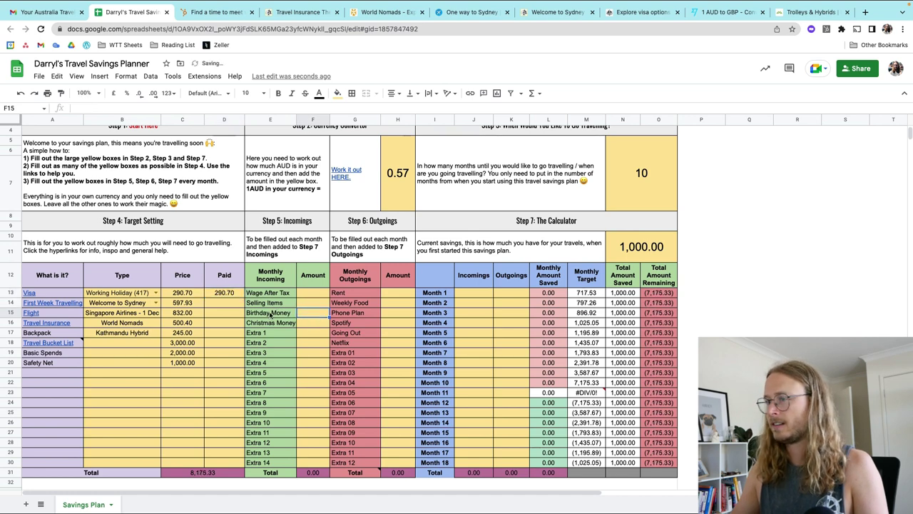
Step: Record 60.00 paid for First Week Travelling in D14
click(225, 303)
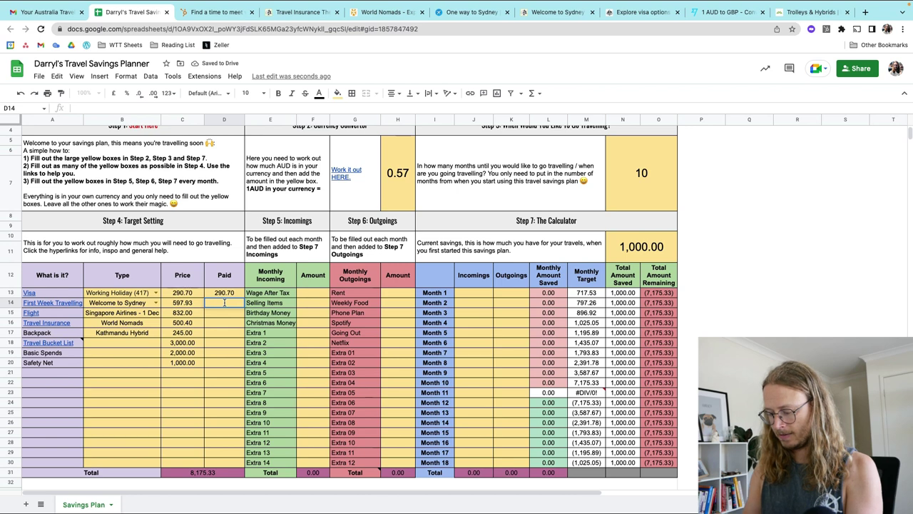
text(597.)
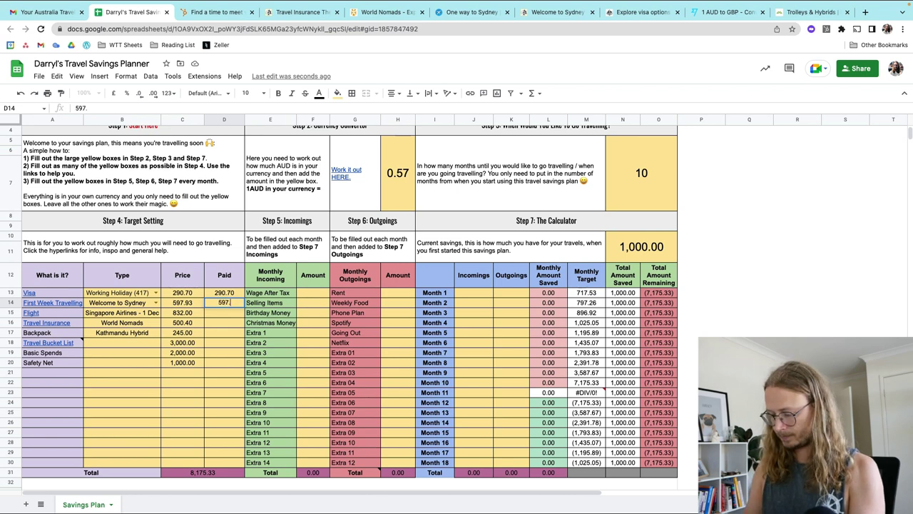
text(93)
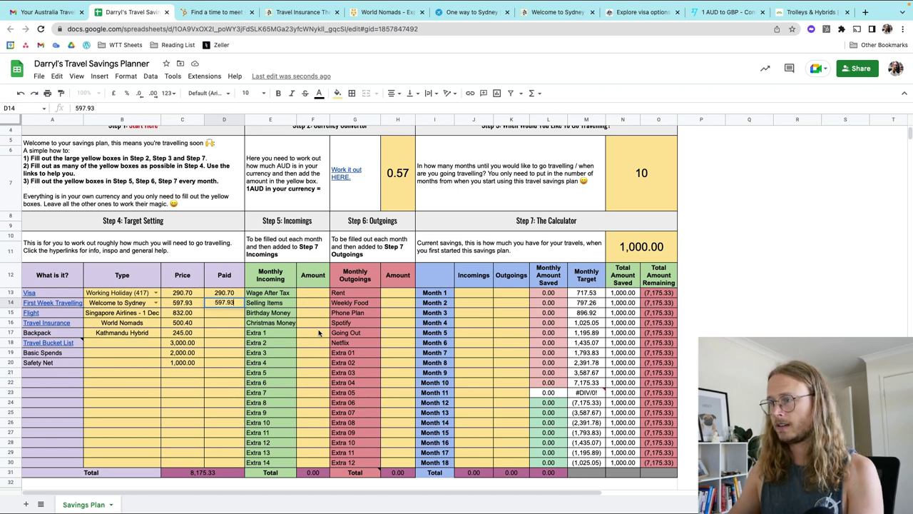
click(317, 333)
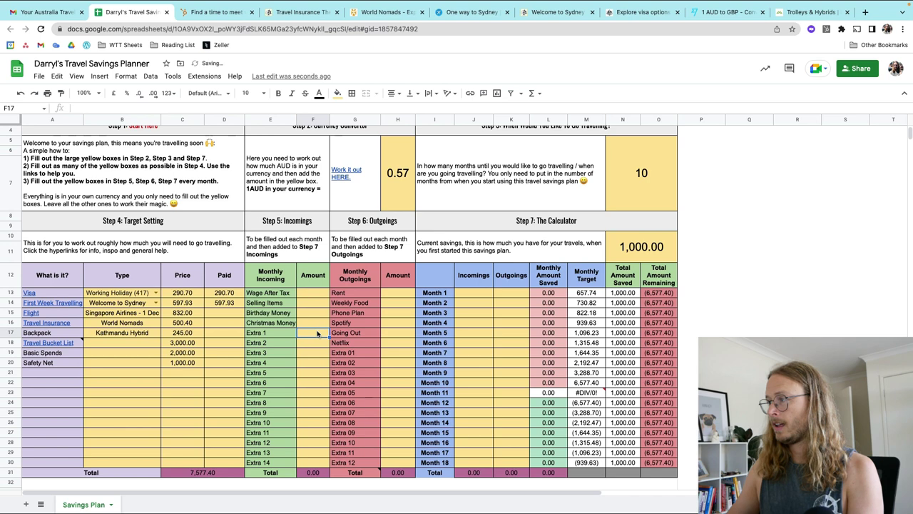
double_click(227, 304)
key(BackSpace)
key(BackSpace)
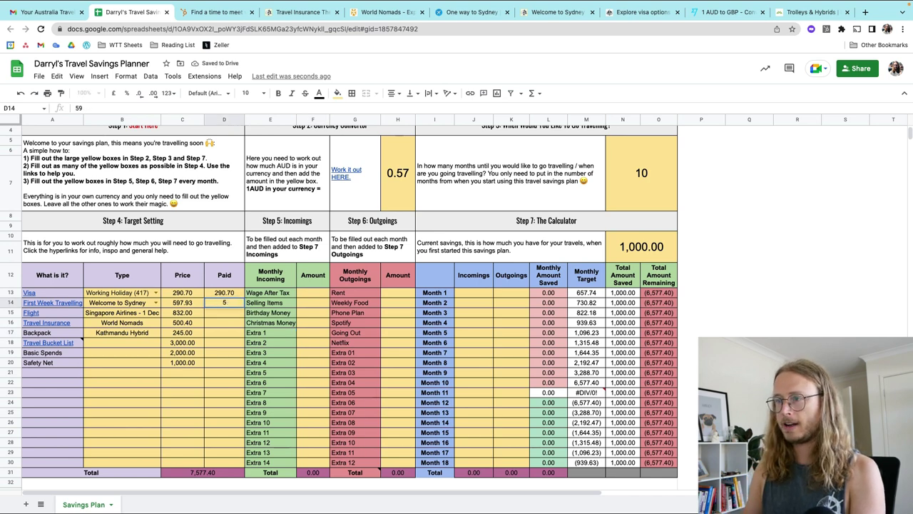
key(BackSpace)
key(BackSpace)
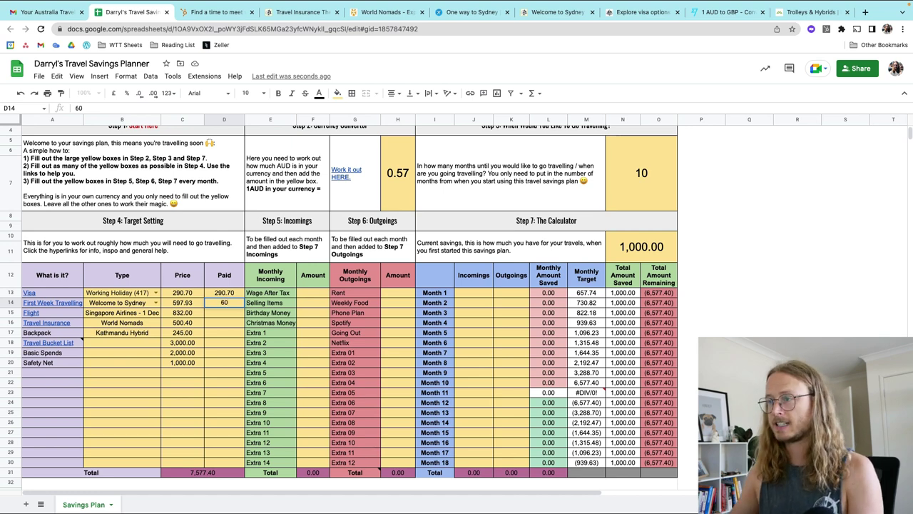
click(314, 314)
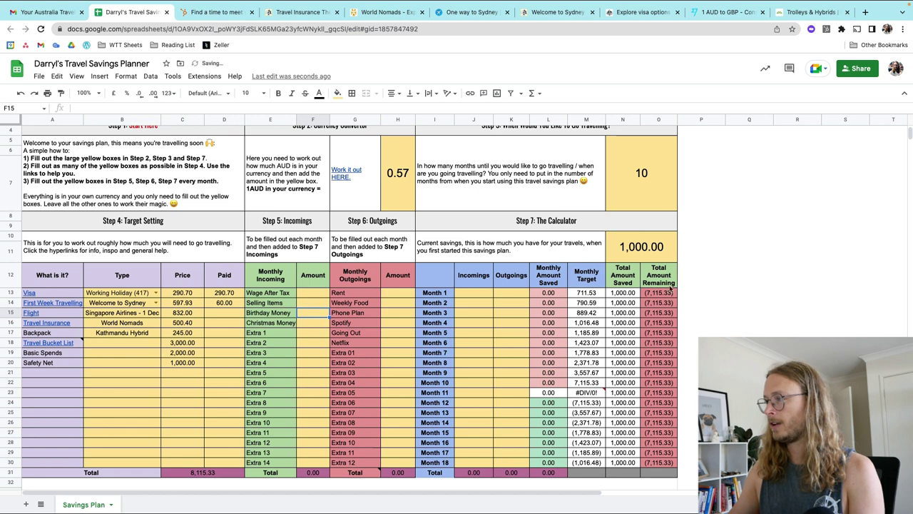
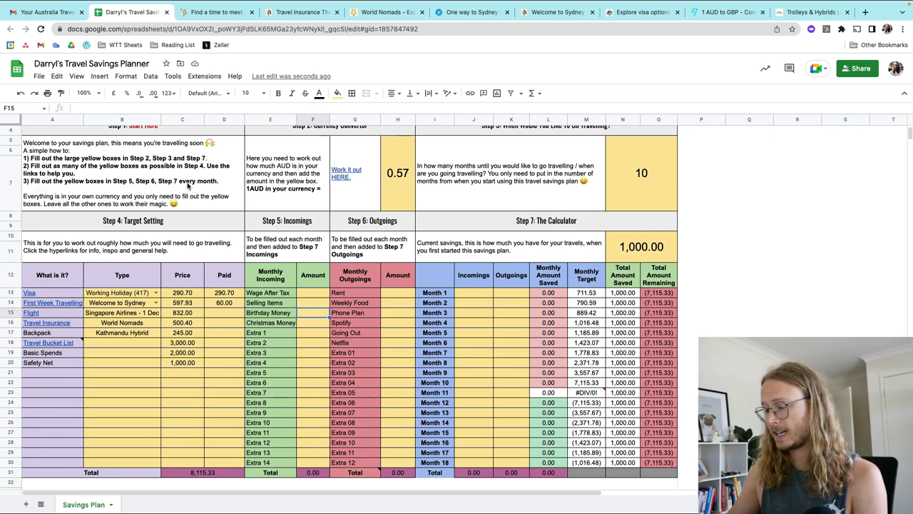
Step: Enter 1,200 as the Wage After Tax monthly incoming
click(313, 294)
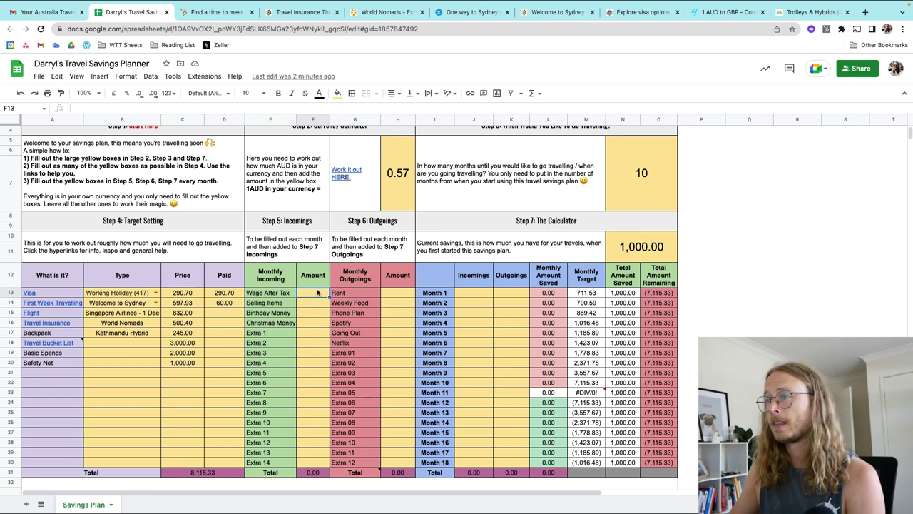
double_click(315, 293)
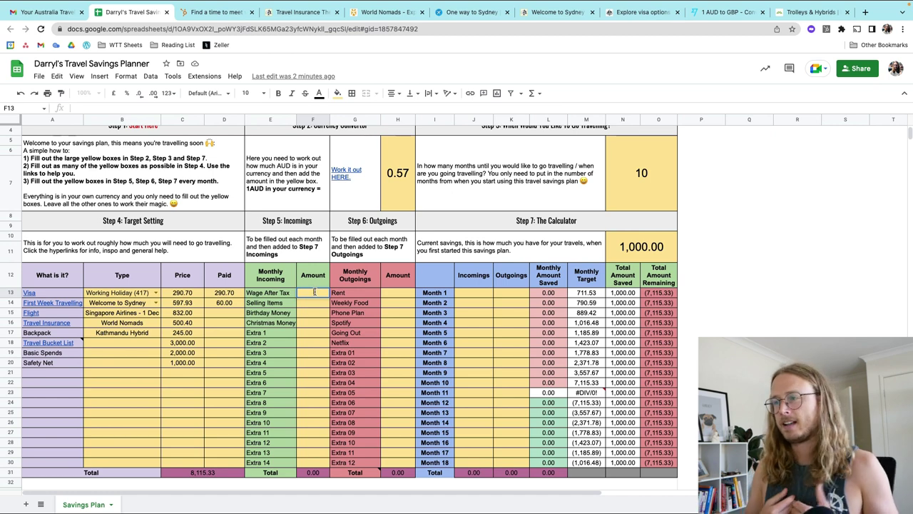
key(Escape)
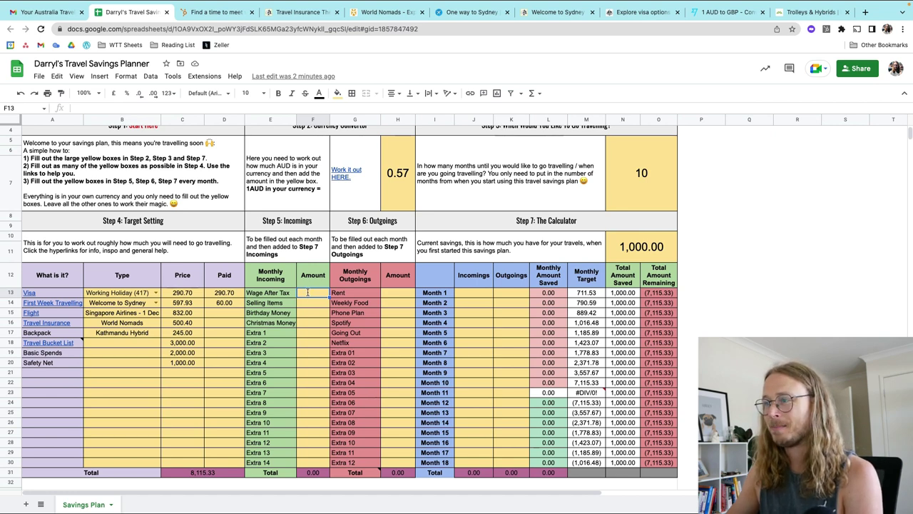
double_click(308, 294)
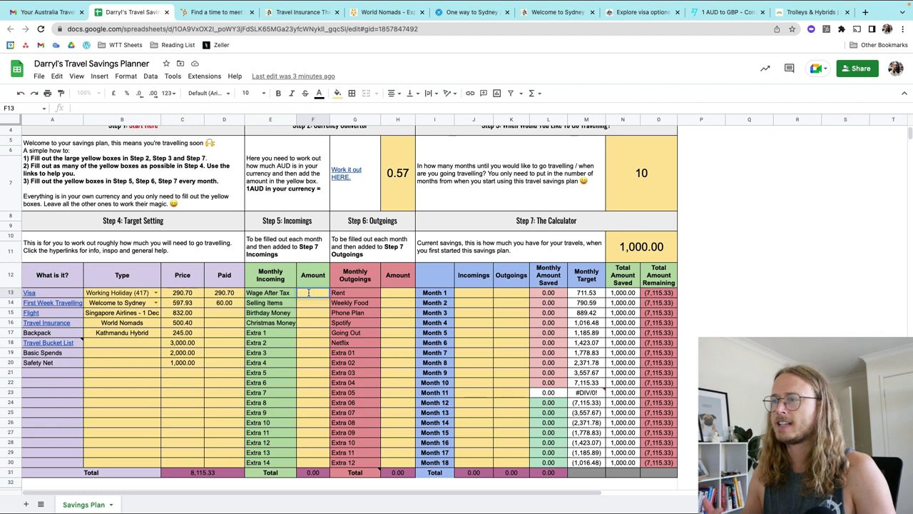
text(200)
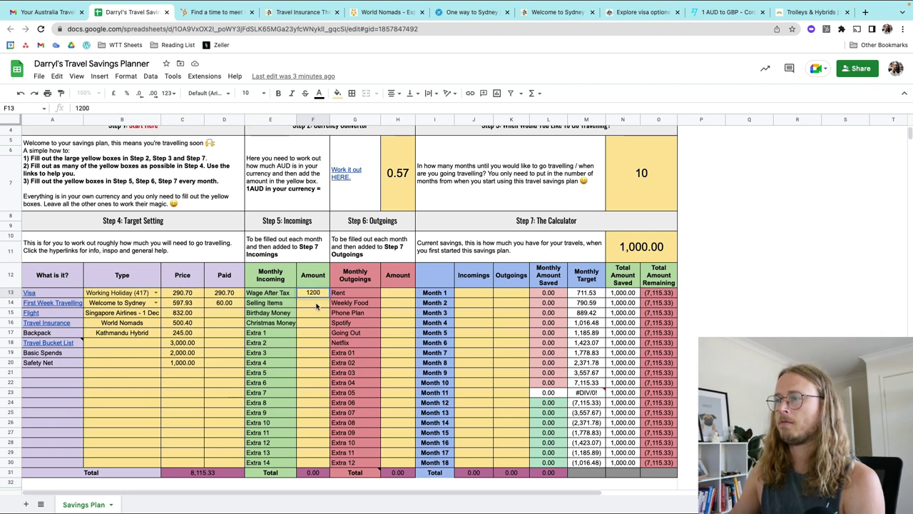
key(Return)
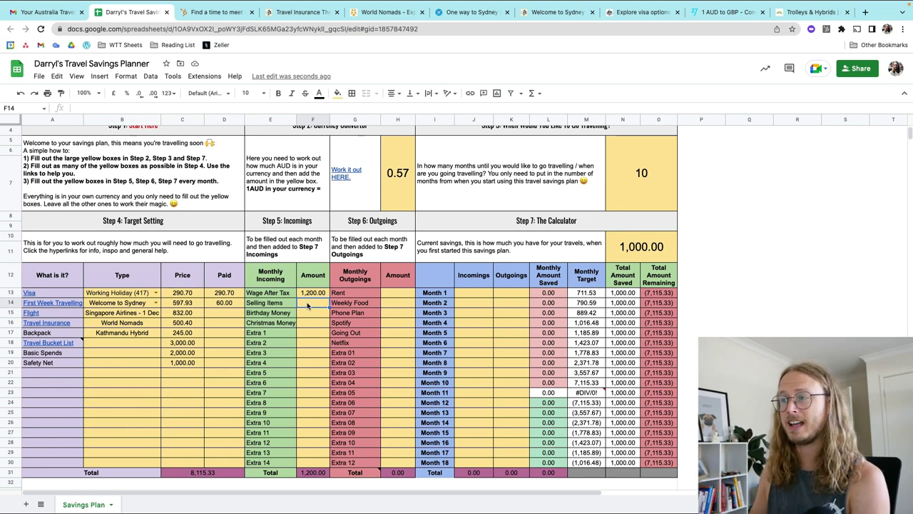
Step: Enter and then clear 2,000 for Selling Items, and set Birthday Money to 200
double_click(307, 302)
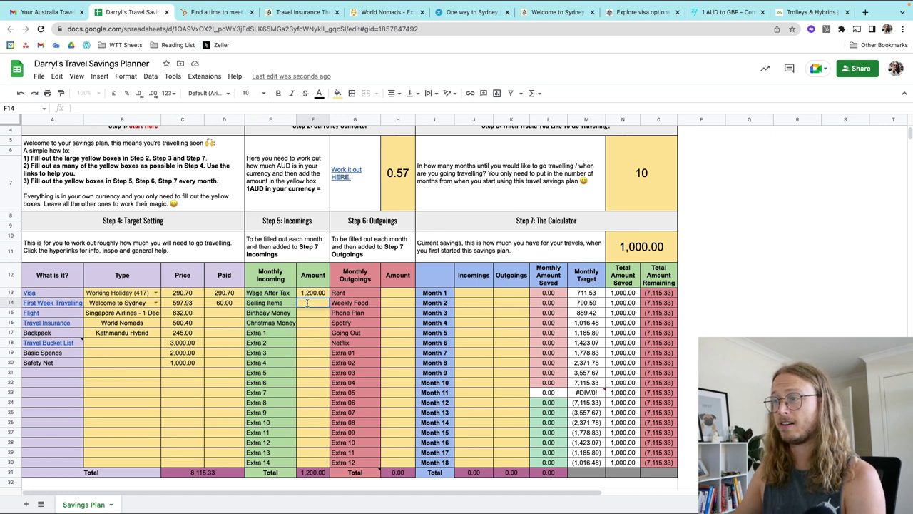
text(5)
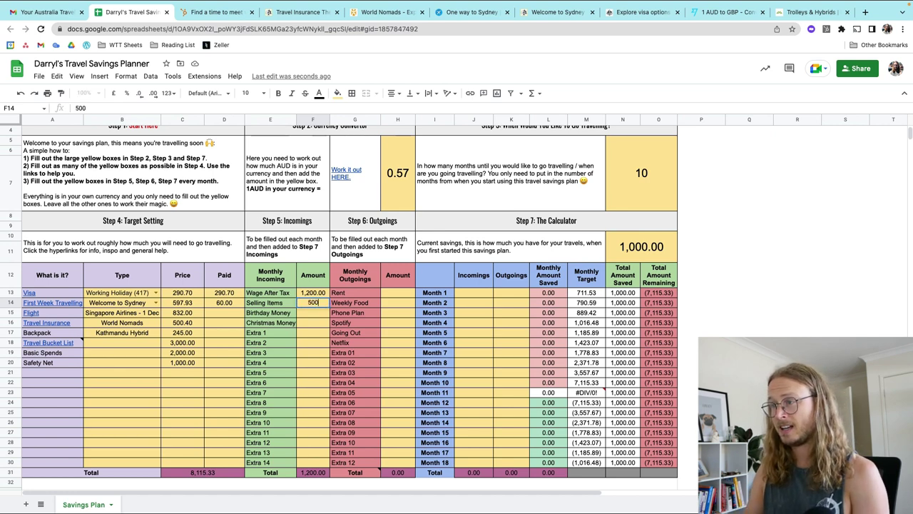
key(BackSpace)
text(2000)
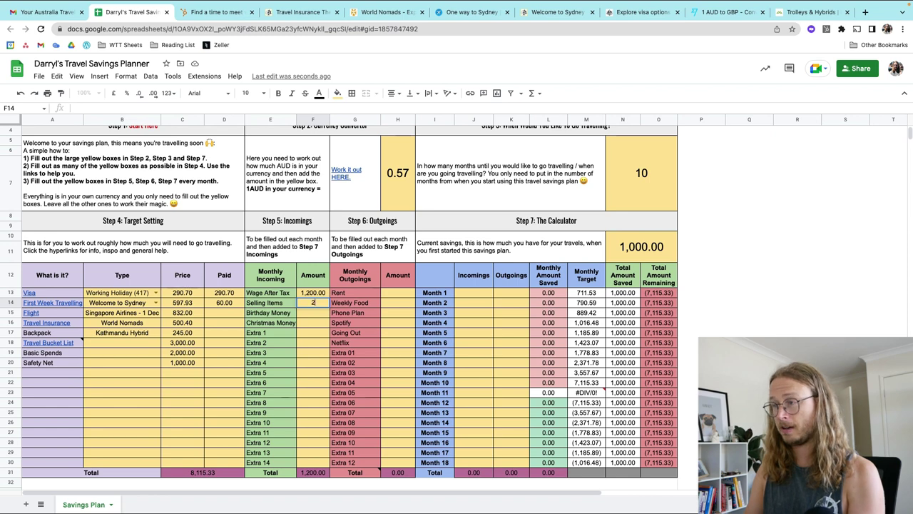
click(309, 326)
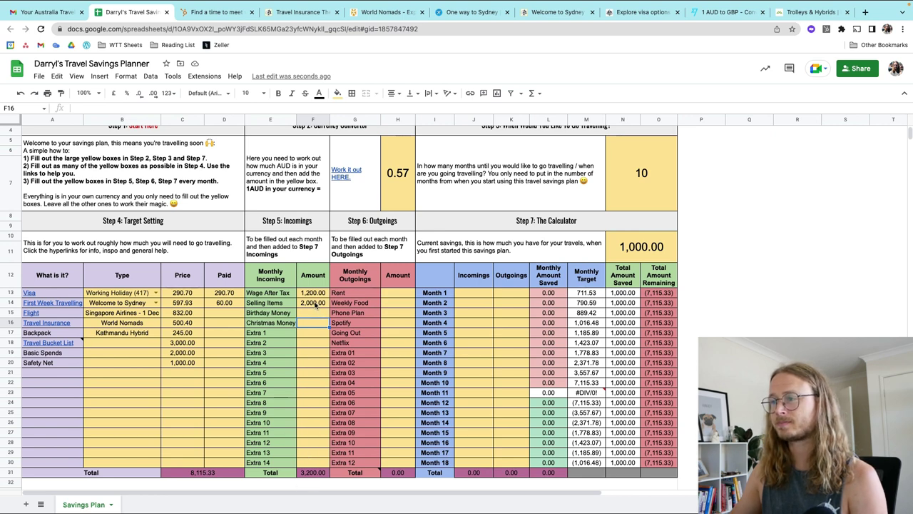
click(316, 304)
double_click(316, 304)
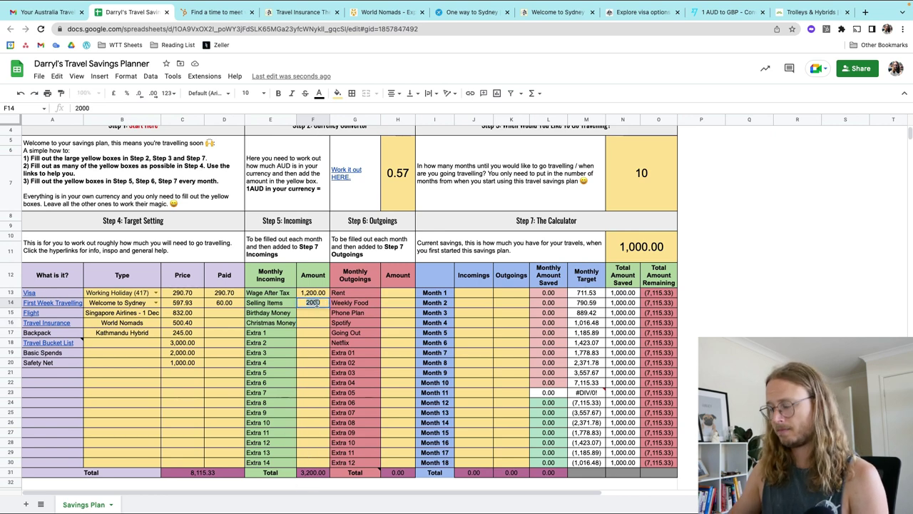
key(BackSpace)
key(BackSpace)
key(BackSpace)
key(BackSpace)
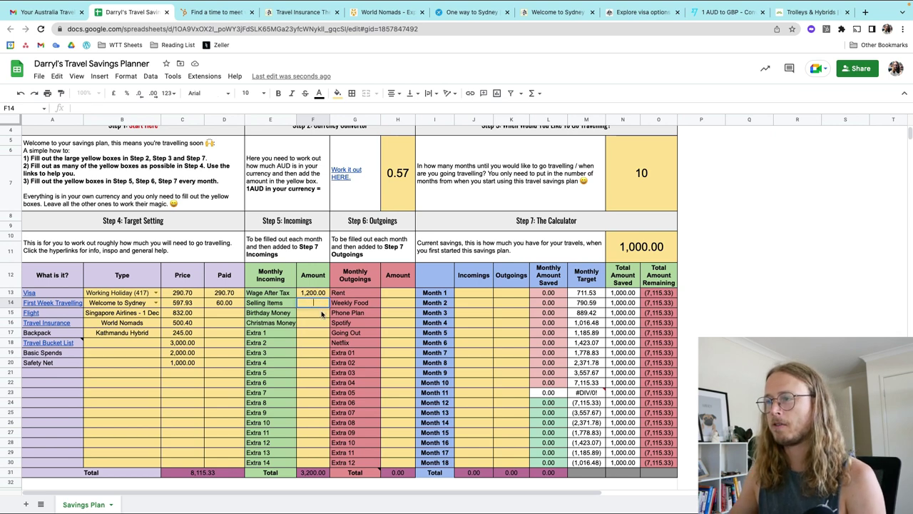
click(322, 314)
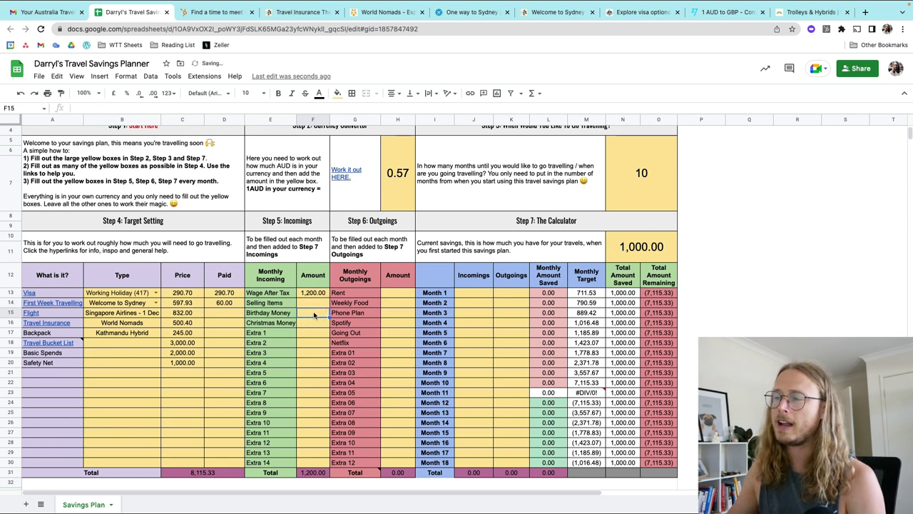
text(200)
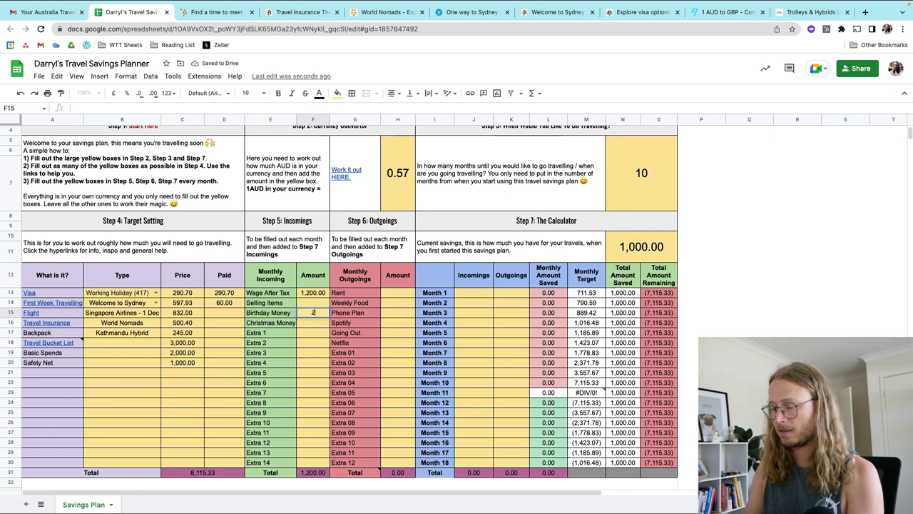
click(305, 335)
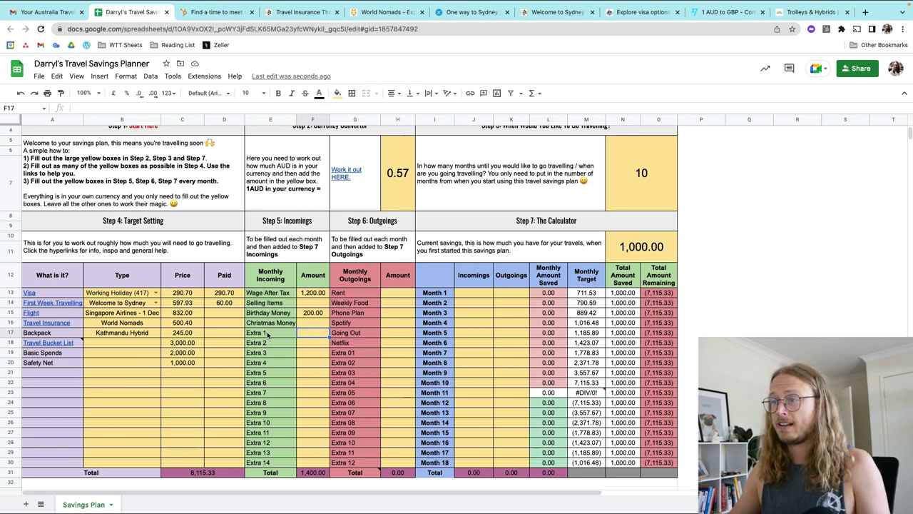
Step: Relabel Extra 1 as 'Side Hustle' with an amount of 50
click(268, 333)
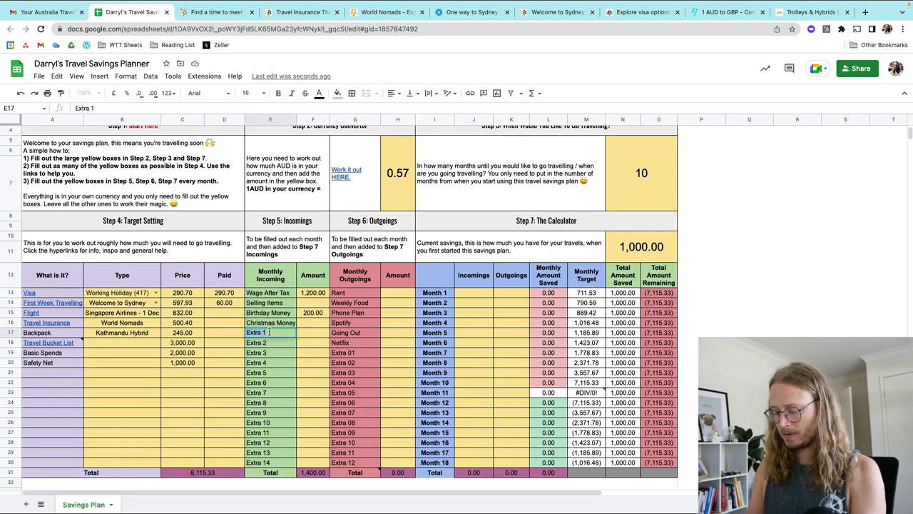
text(Side)
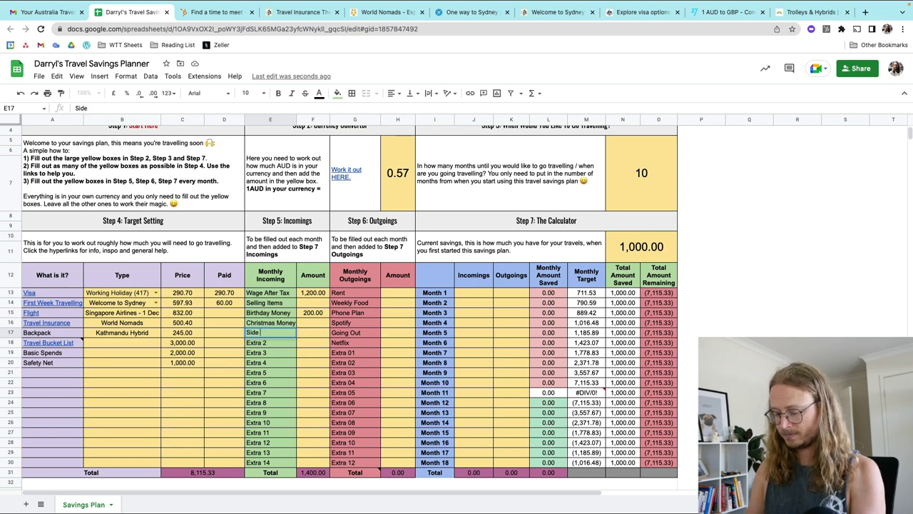
text( Hustle)
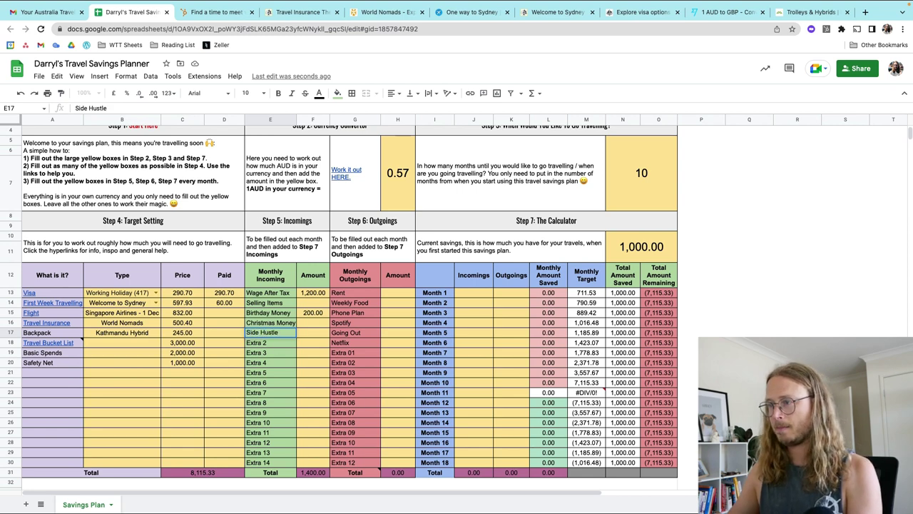
click(312, 334)
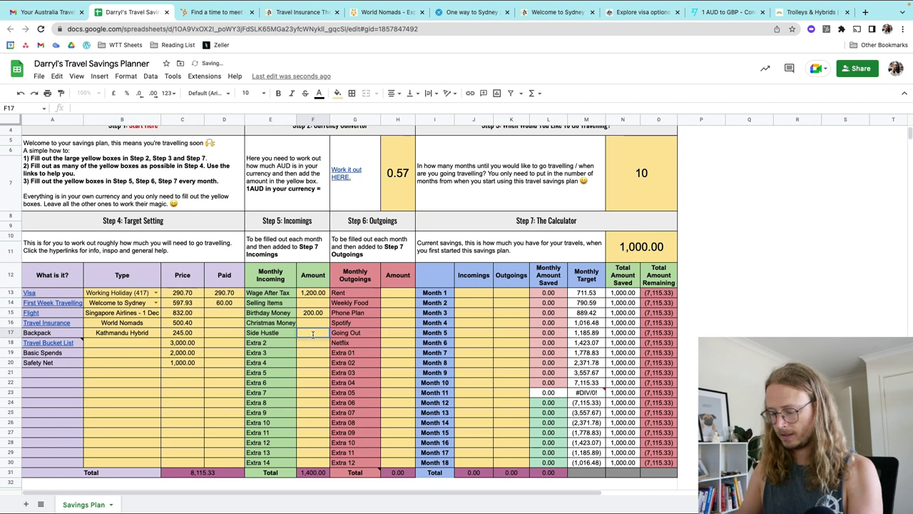
text(50)
key(Return)
key(Down)
key(Down)
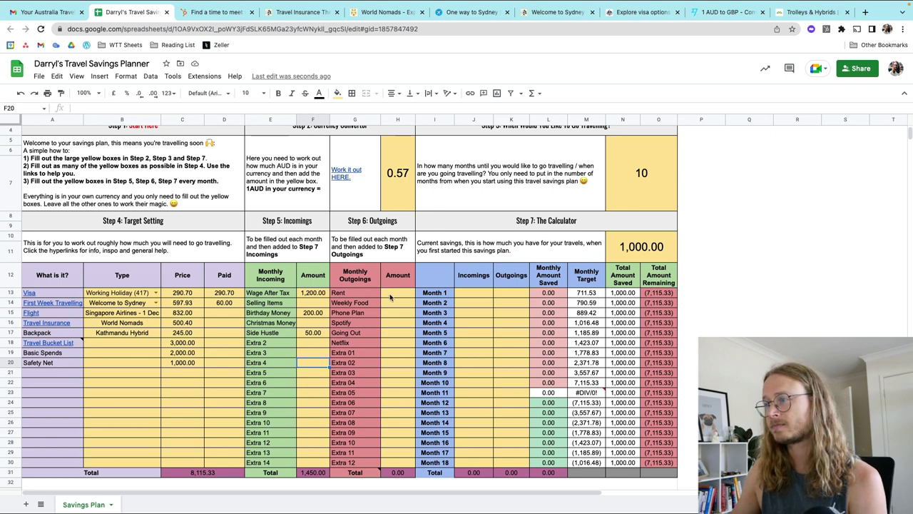
Step: Enter 480 as the Rent amount in the Step 6 outgoings
click(390, 293)
double_click(389, 293)
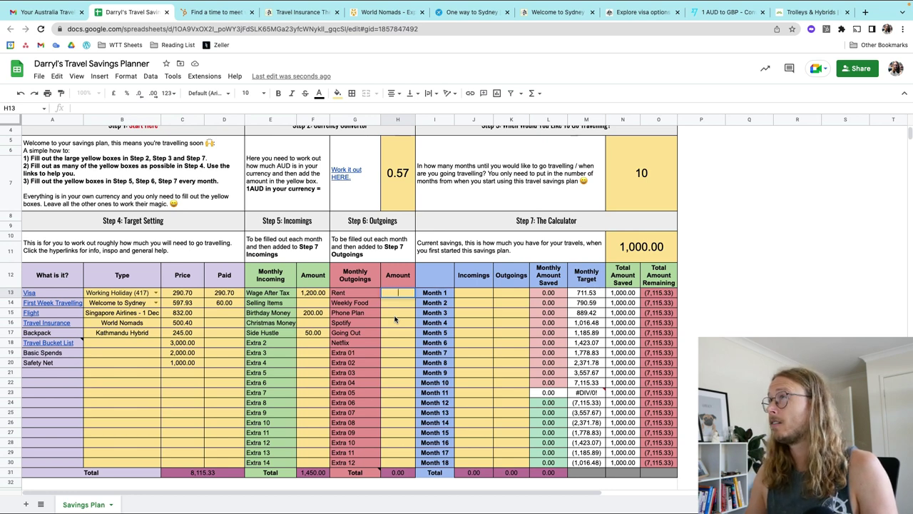
key(Return)
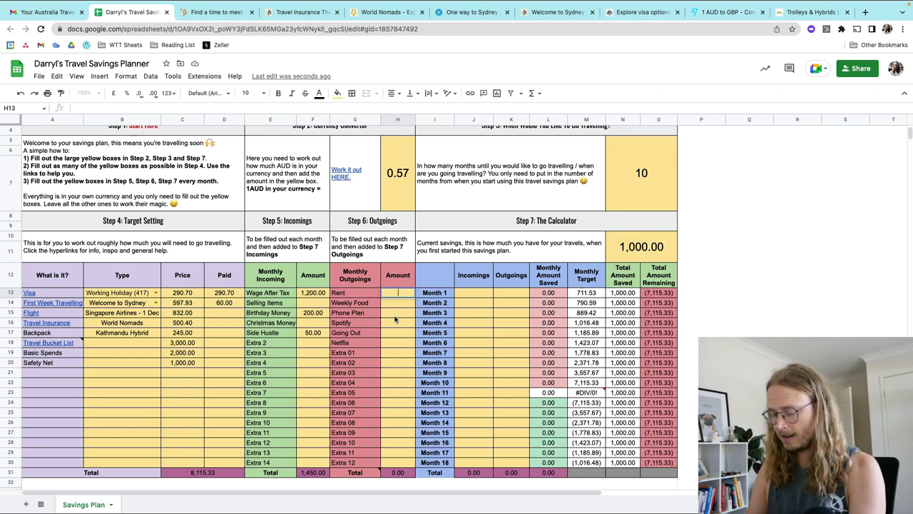
text(480)
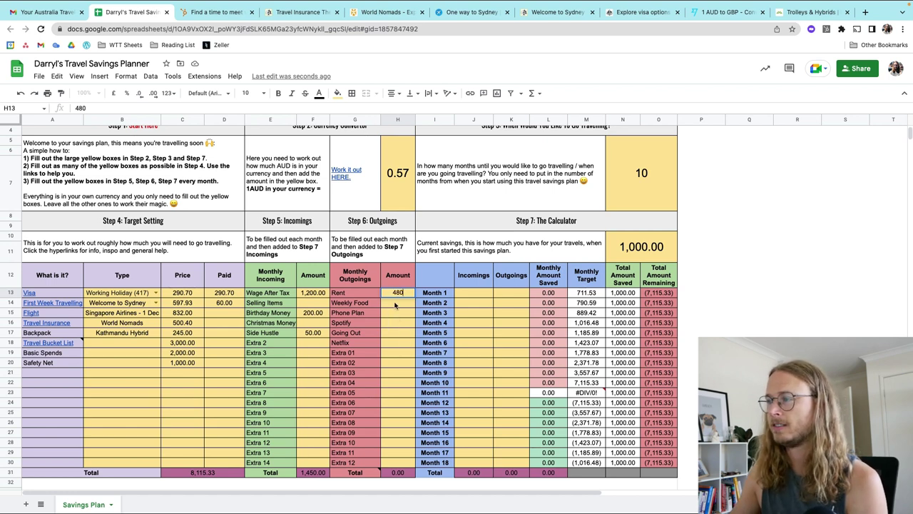
key(Return)
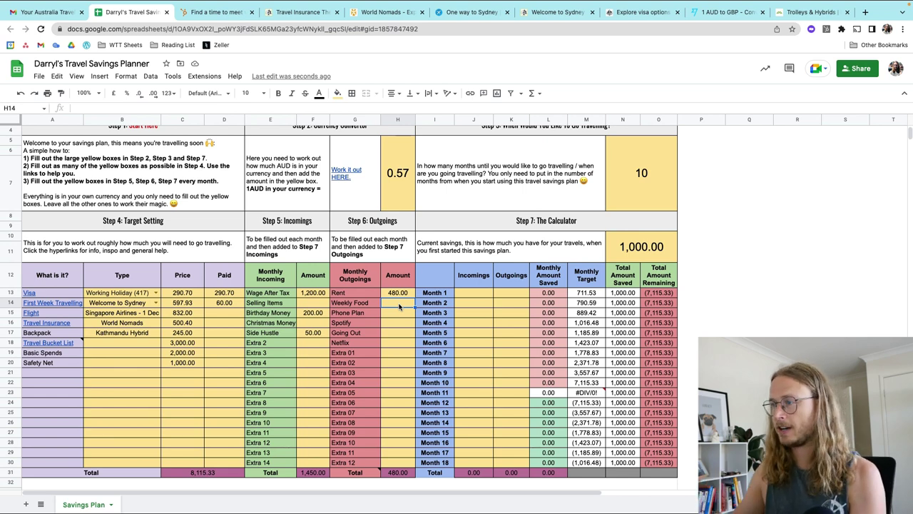
Step: Enter outgoings: Weekly Food 300, Phone Plan 40, Spotify 10, Going Out 100, Netflix 10
text(300)
key(Return)
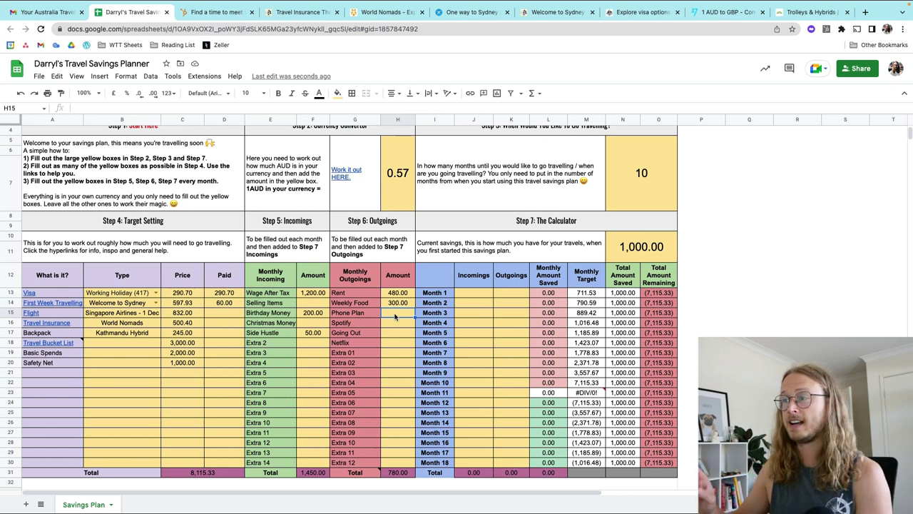
text(40)
key(Return)
text(10)
key(Return)
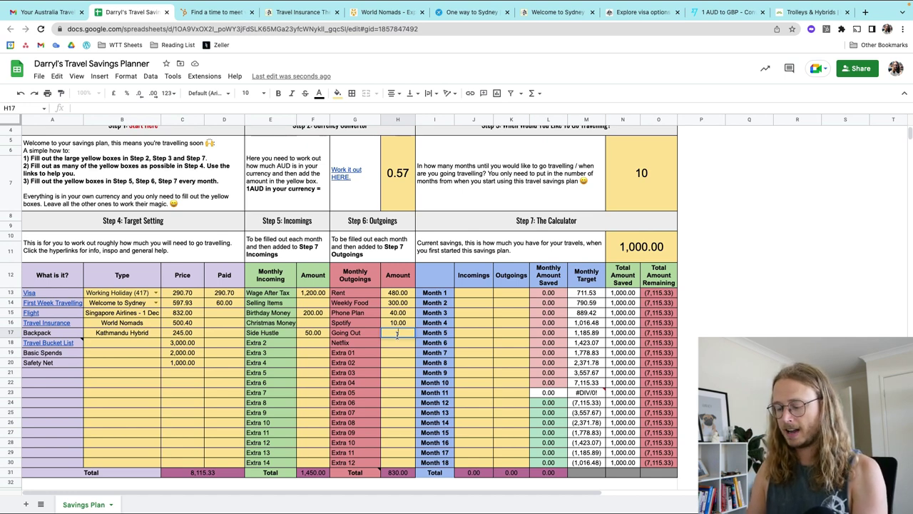
text(100)
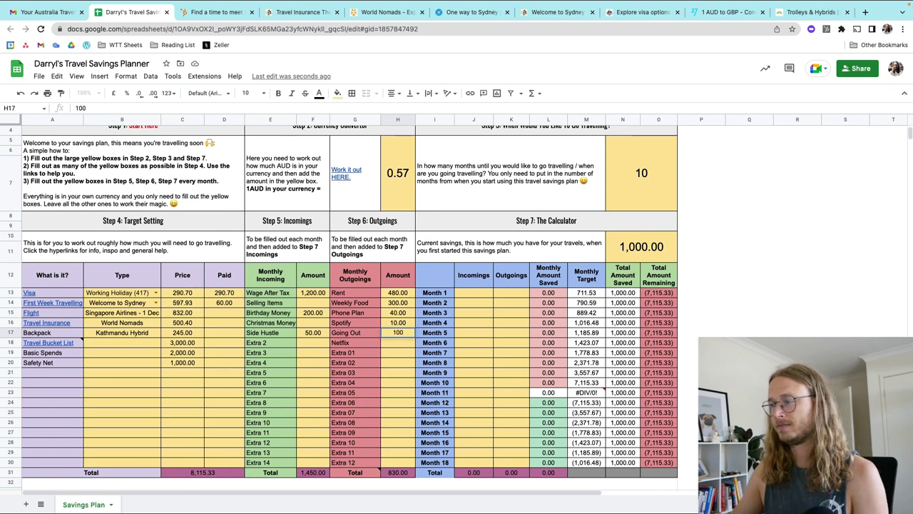
click(396, 345)
text(10)
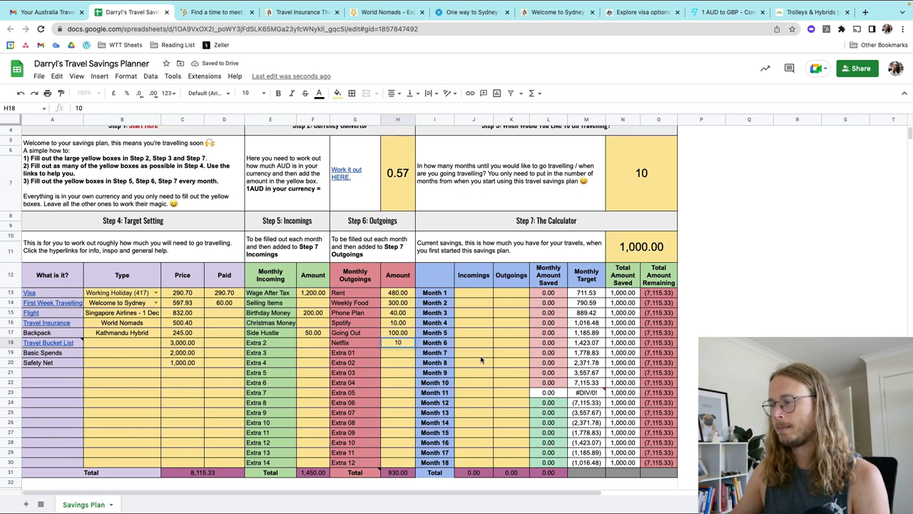
click(471, 292)
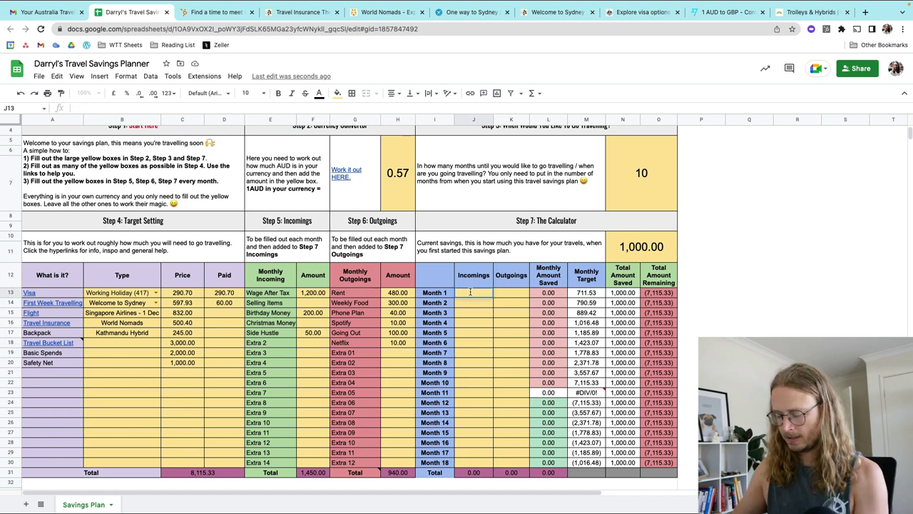
Step: Enter Month 1 incomings of 1,450 and outgoings of 940 in the calculator
text(1450)
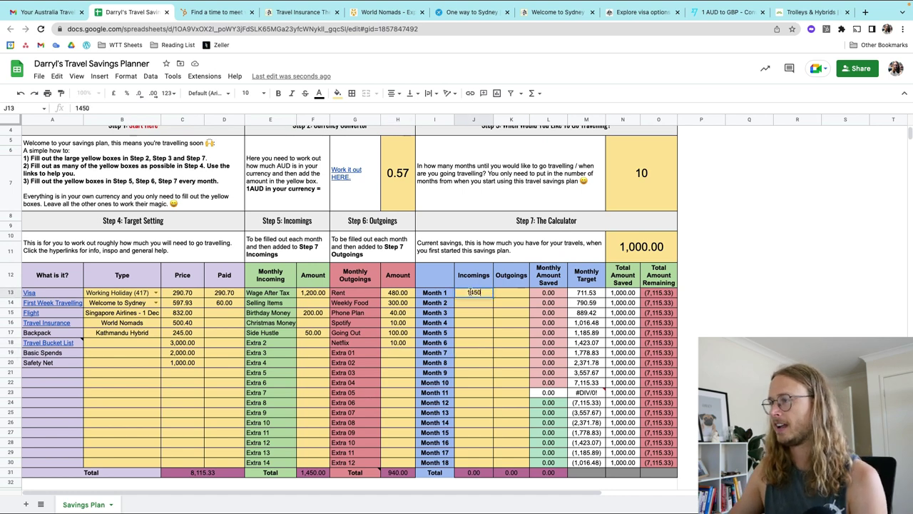
click(515, 307)
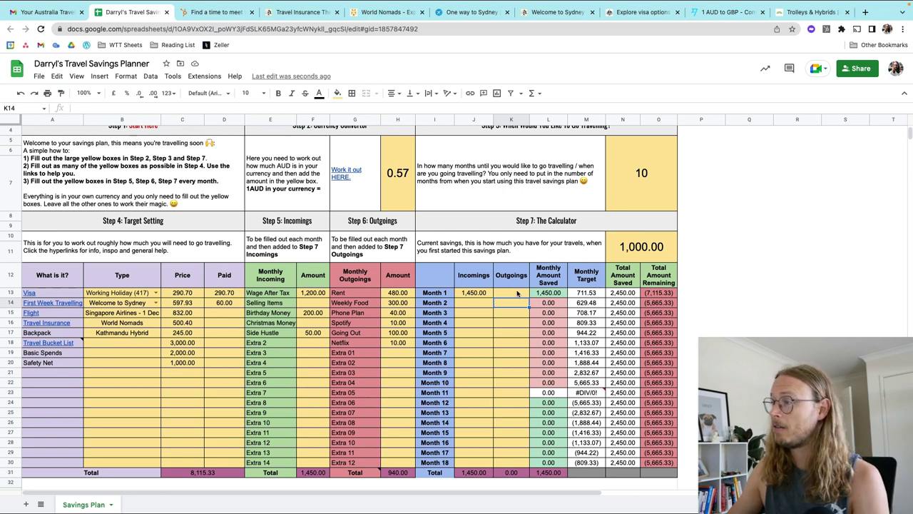
click(516, 293)
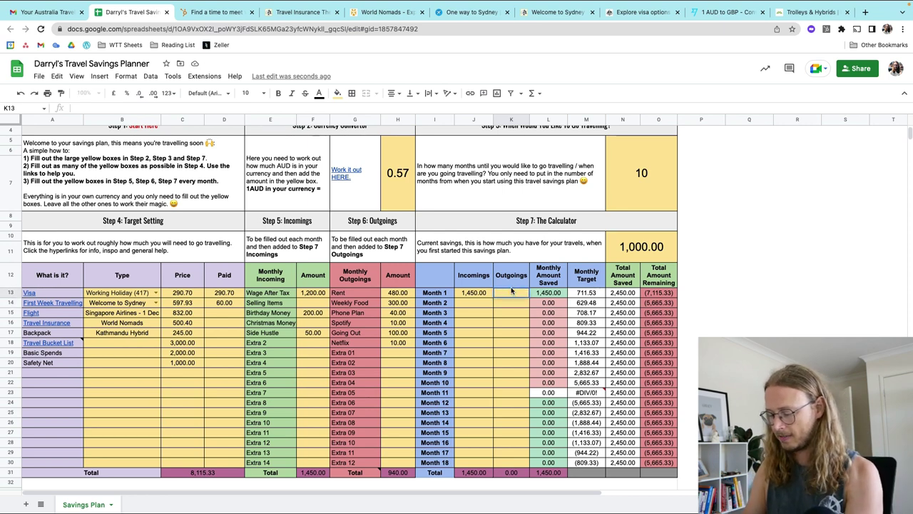
text(940)
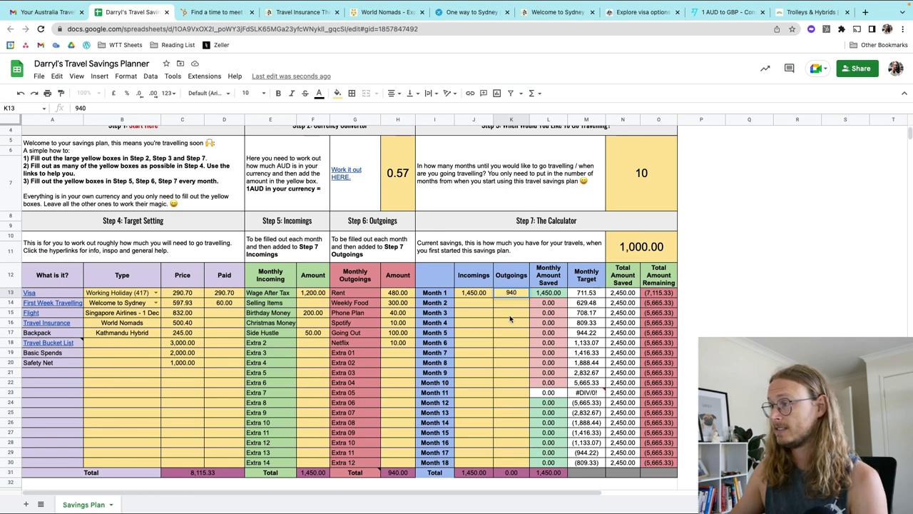
click(511, 315)
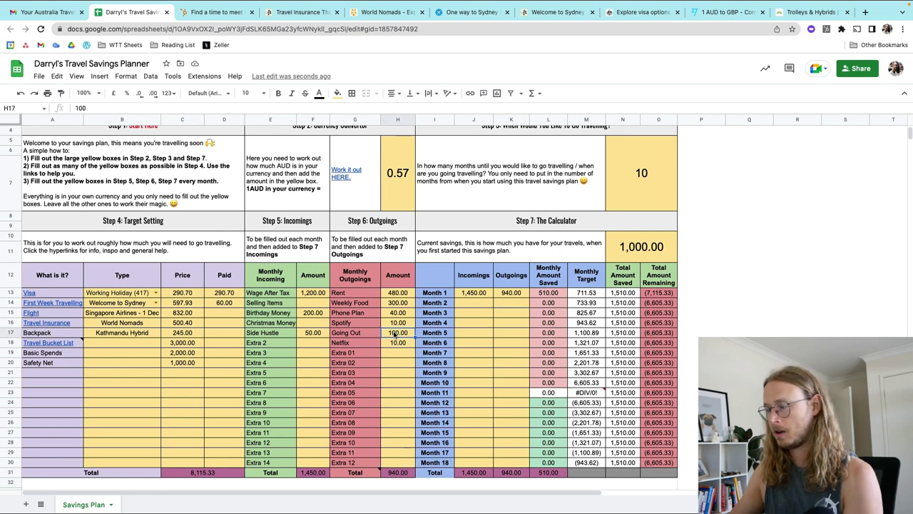
Step: Clear the Going Out amount and revise Month 1 outgoings to 840
click(395, 335)
key(Delete)
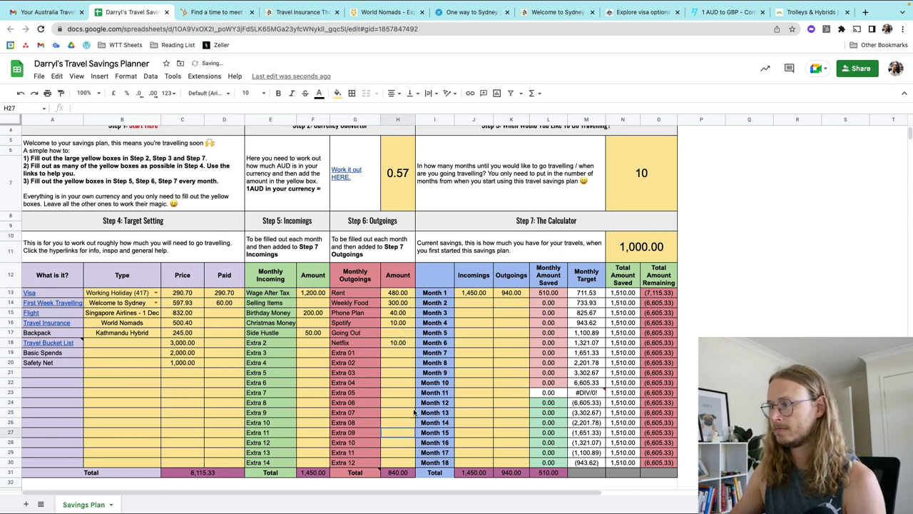
click(512, 295)
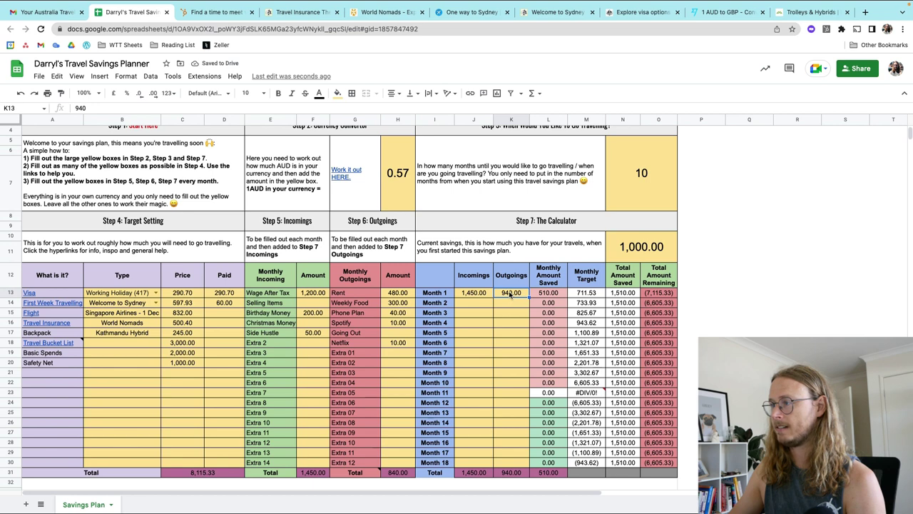
text(40)
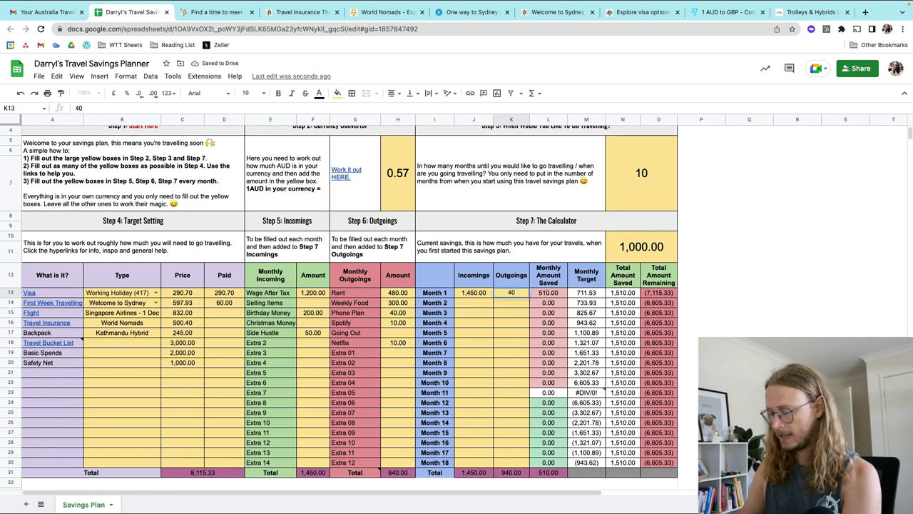
key(Home)
text(8)
click(515, 326)
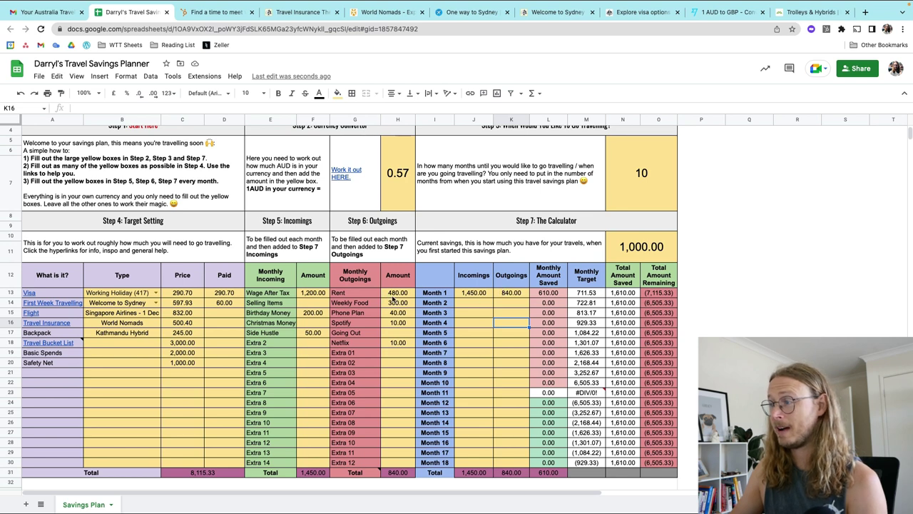
Step: Clear the Rent amount and revise Month 1 outgoings to 360
double_click(397, 293)
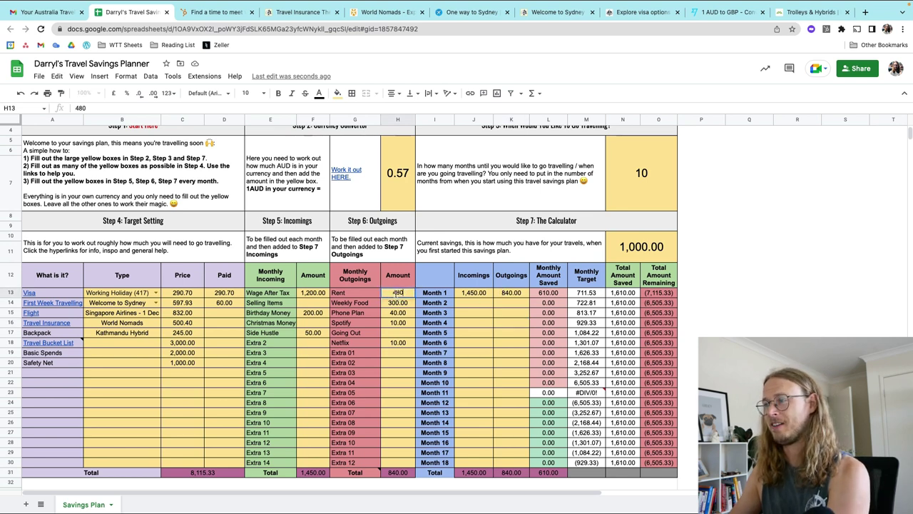
key(BackSpace)
key(BackSpace)
key(BackSpace)
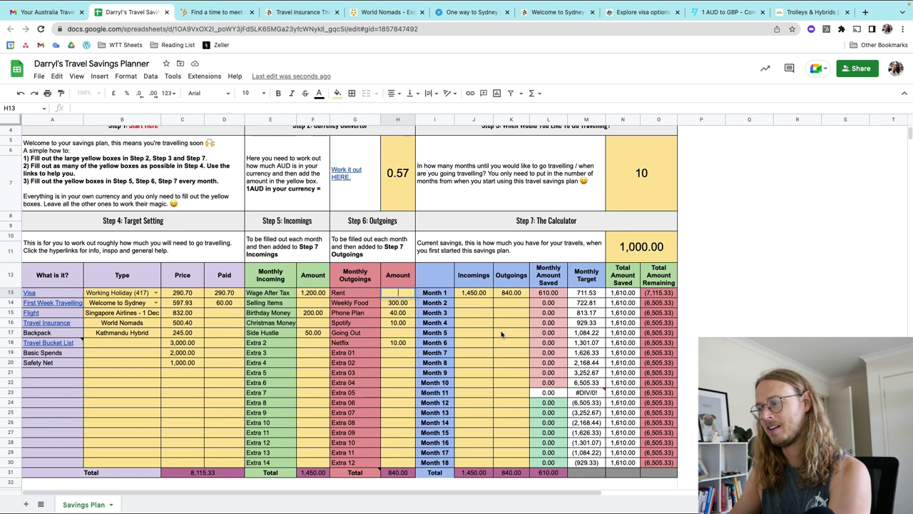
click(501, 334)
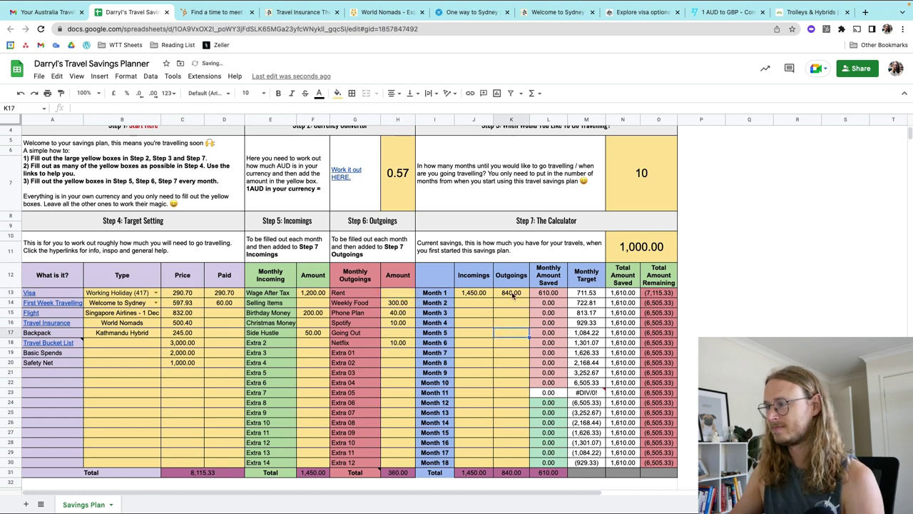
click(513, 294)
text(3)
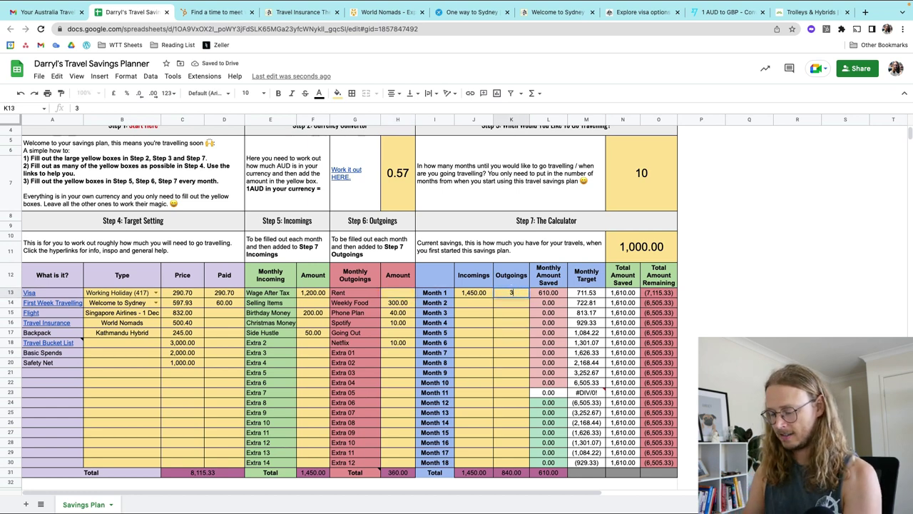
text(60)
click(510, 316)
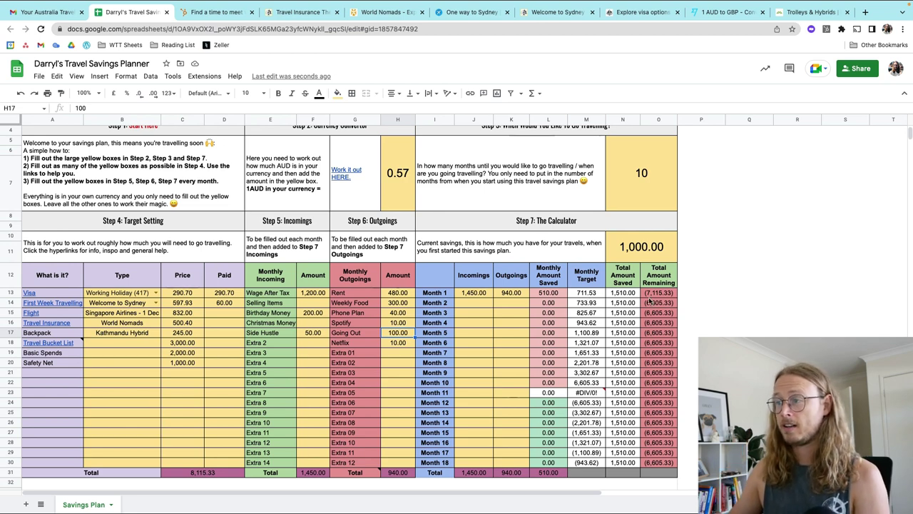
Step: Clear Birthday Money and raise Wage After Tax to 1,400
click(313, 316)
double_click(312, 314)
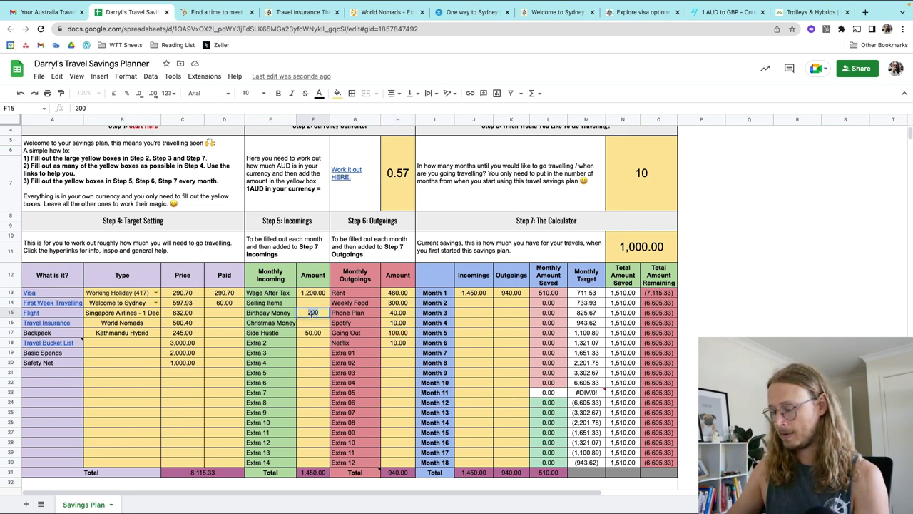
key(BackSpace)
key(BackSpace)
key(BackSpace)
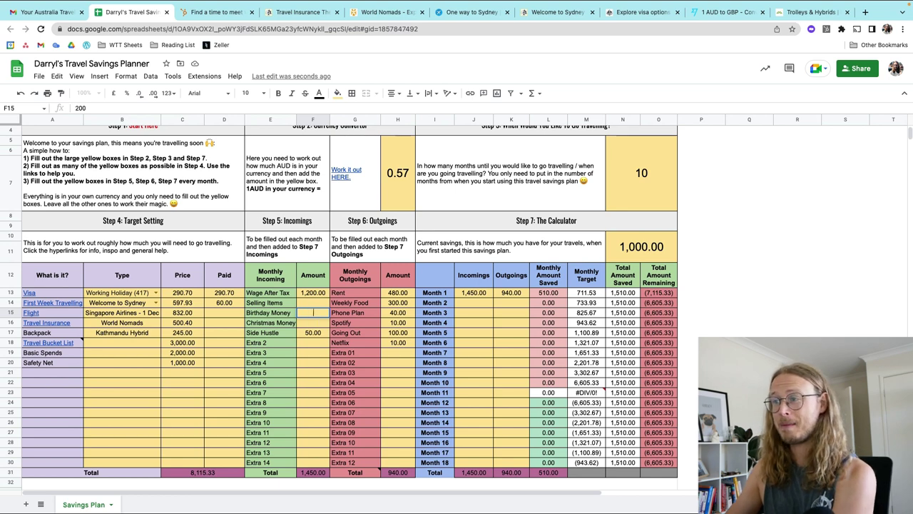
click(311, 344)
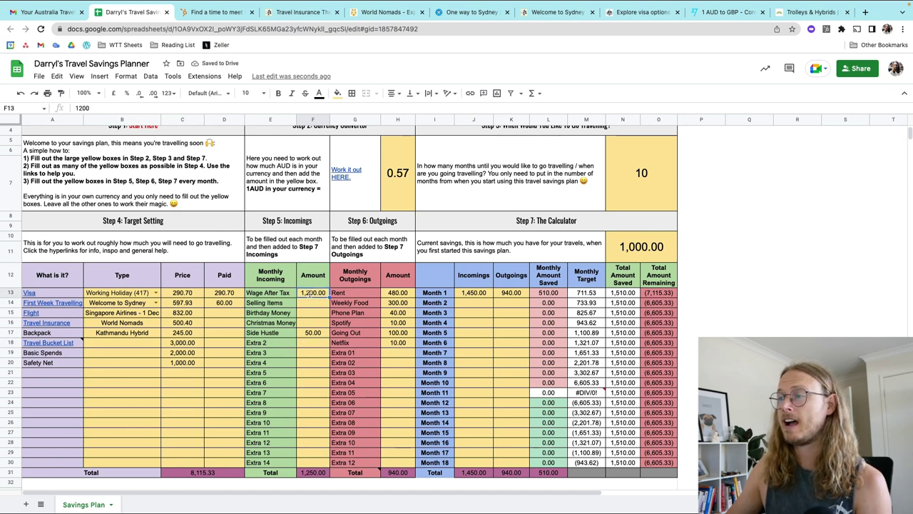
double_click(311, 293)
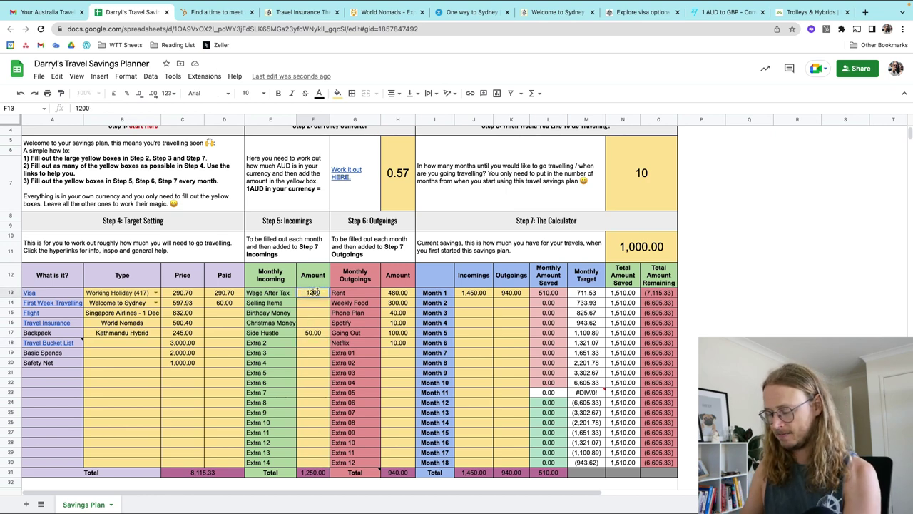
key(BackSpace)
key(BackSpace)
key(BackSpace)
text(400)
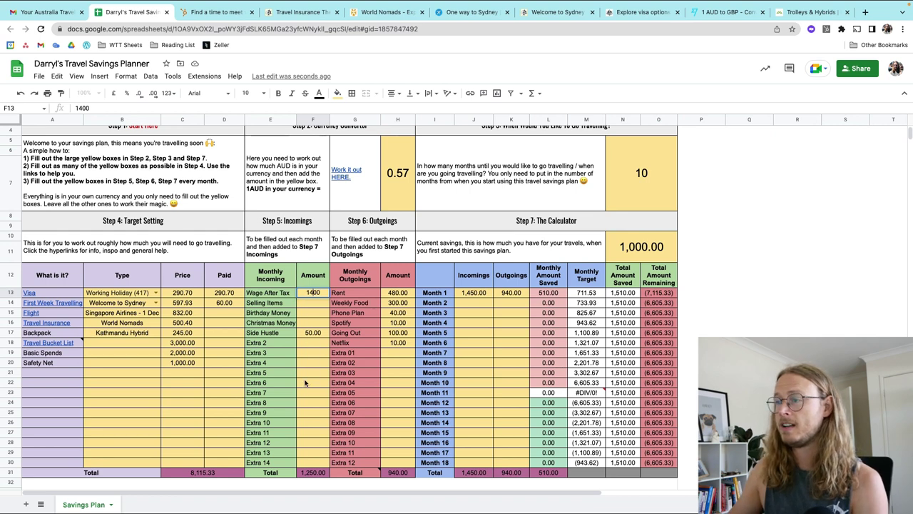
click(305, 383)
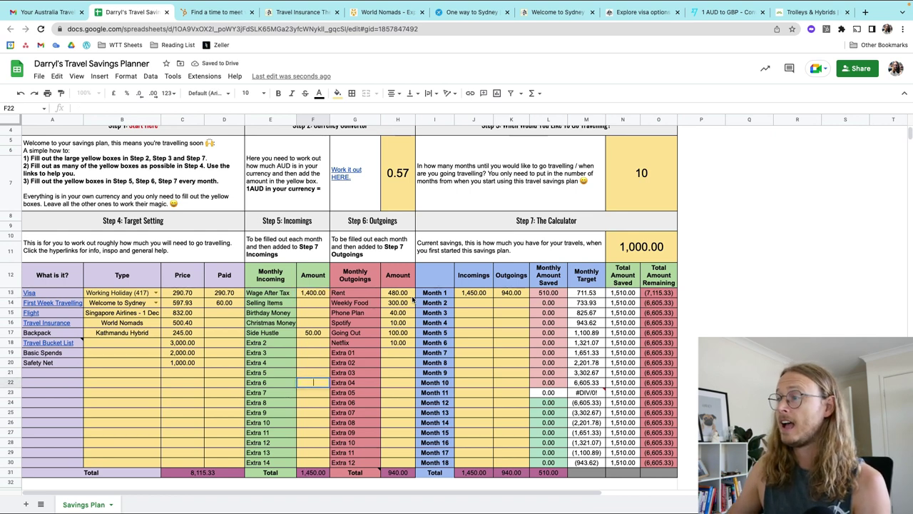
Step: Reduce the Going Out outgoing from 100 to 50
click(398, 333)
text(100)
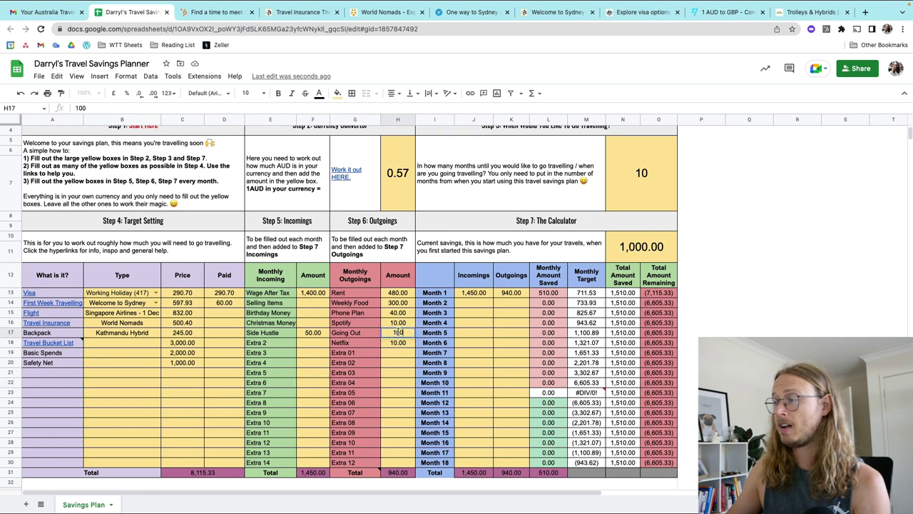
key(BackSpace)
key(BackSpace)
key(BackSpace)
text(50)
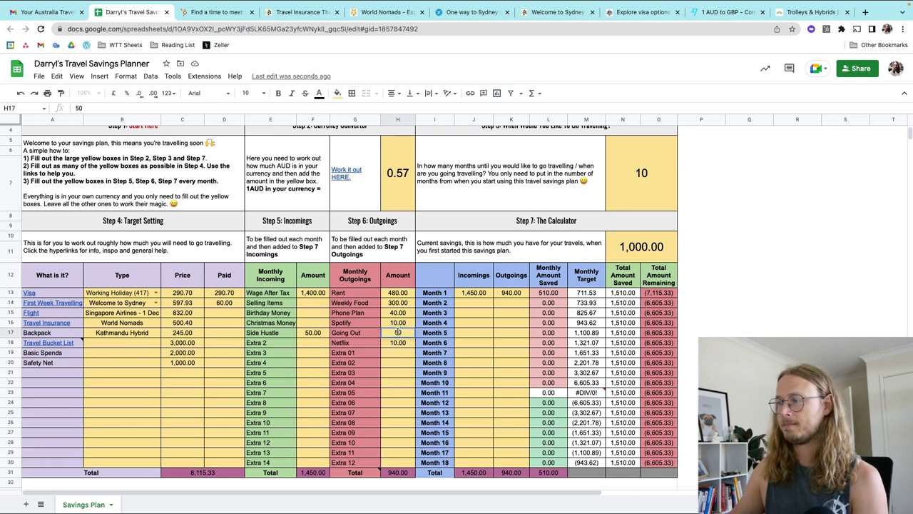
click(488, 327)
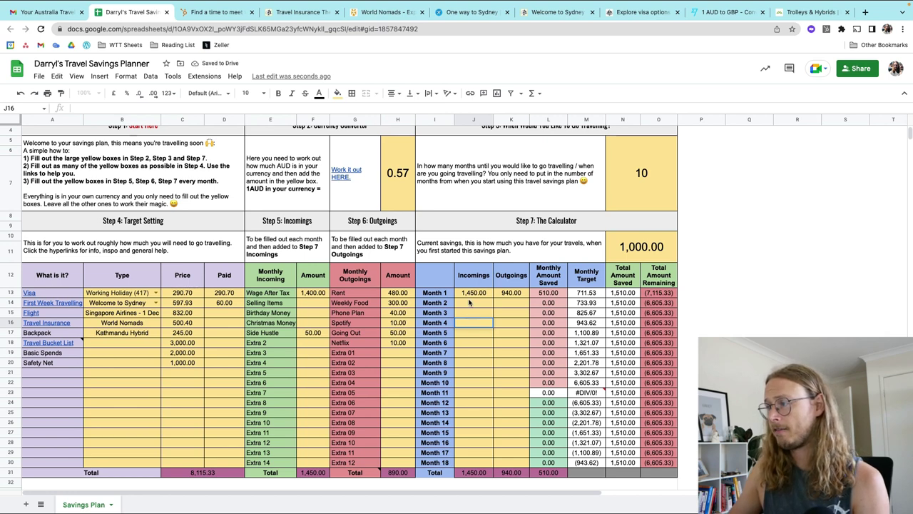
Step: Enter 1,450 incomings and 890 outgoings in the Month 2 row
double_click(469, 302)
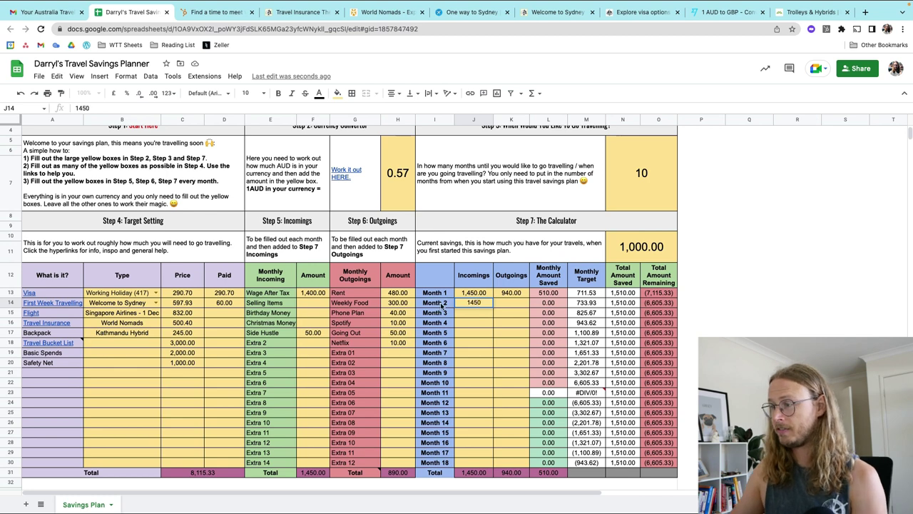
click(507, 302)
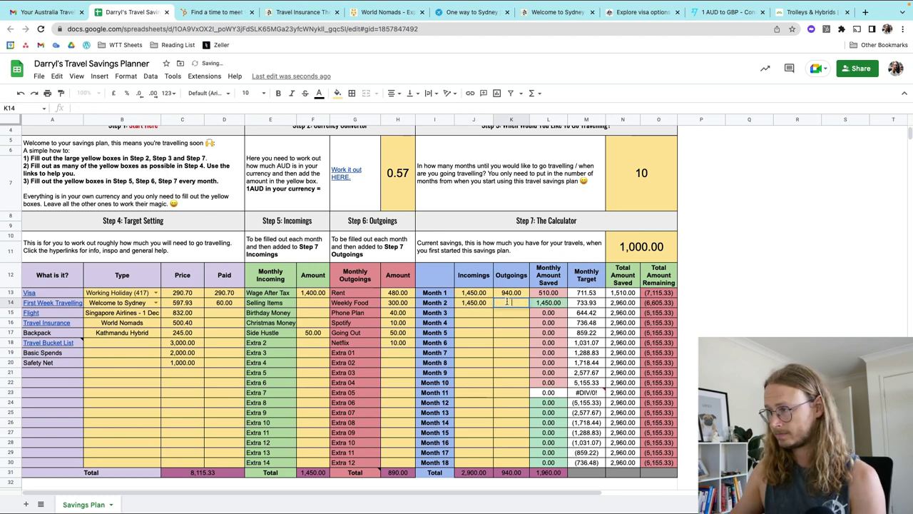
text(890)
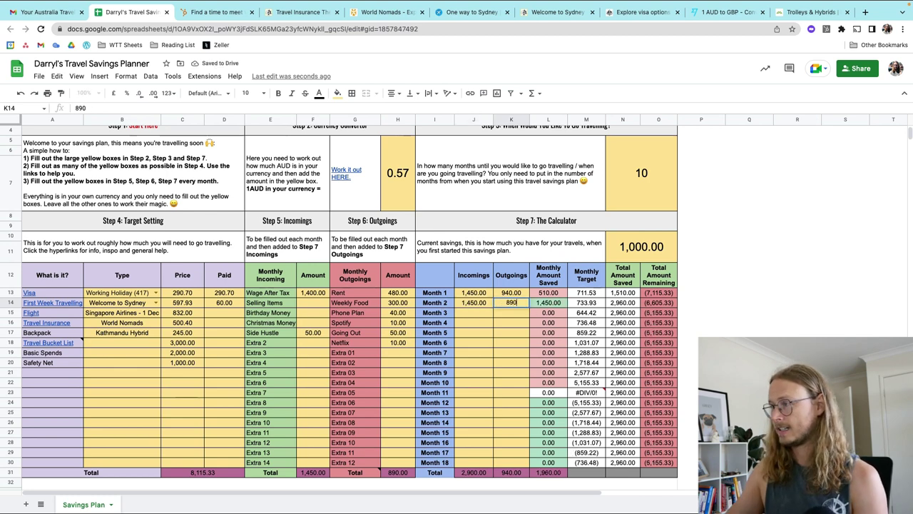
click(498, 333)
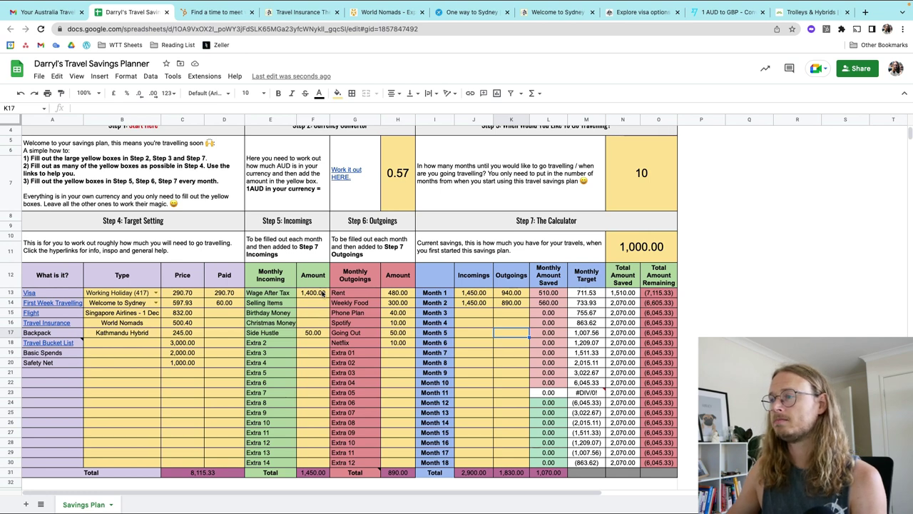
Step: Clear the 480 Rent amount and change Weekly Food to 200
click(398, 295)
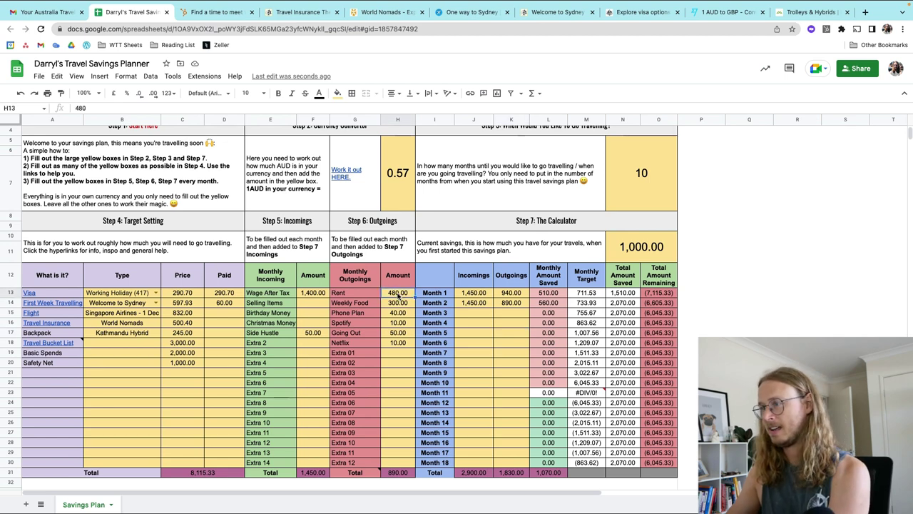
key(Delete)
click(314, 312)
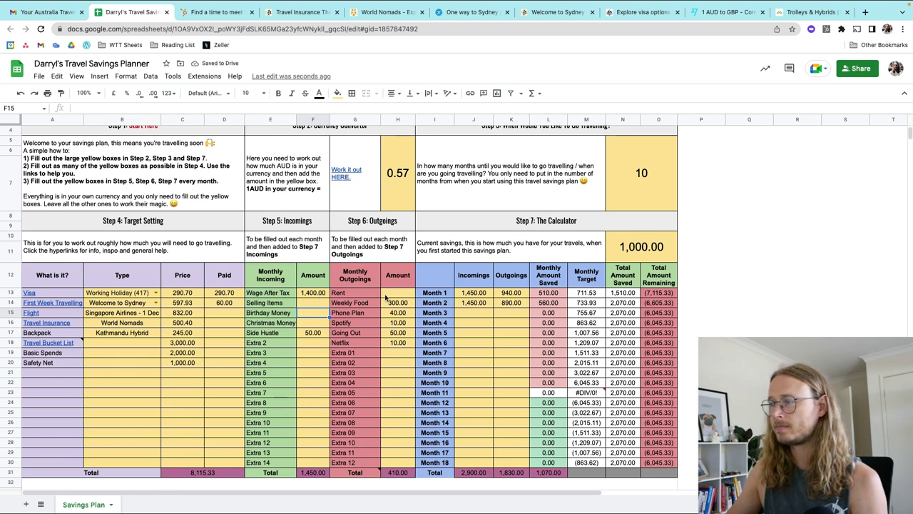
double_click(393, 302)
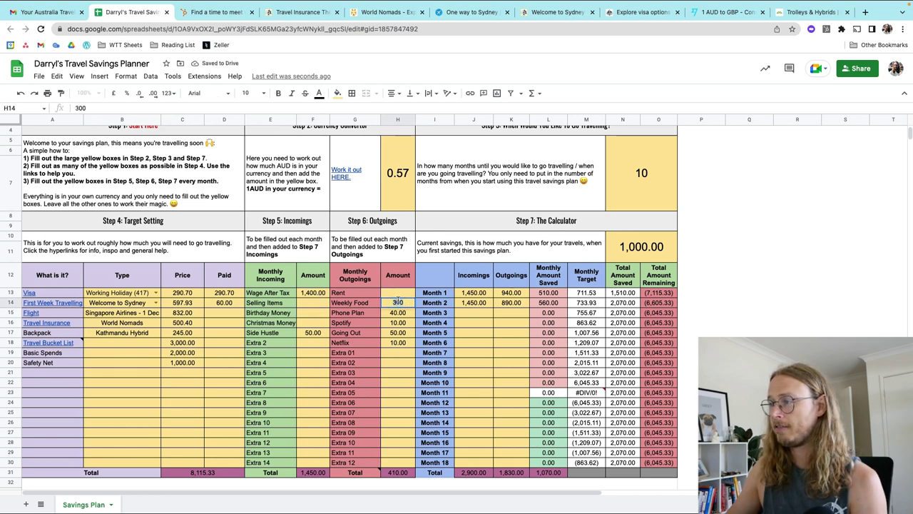
key(BackSpace)
key(BackSpace)
key(BackSpace)
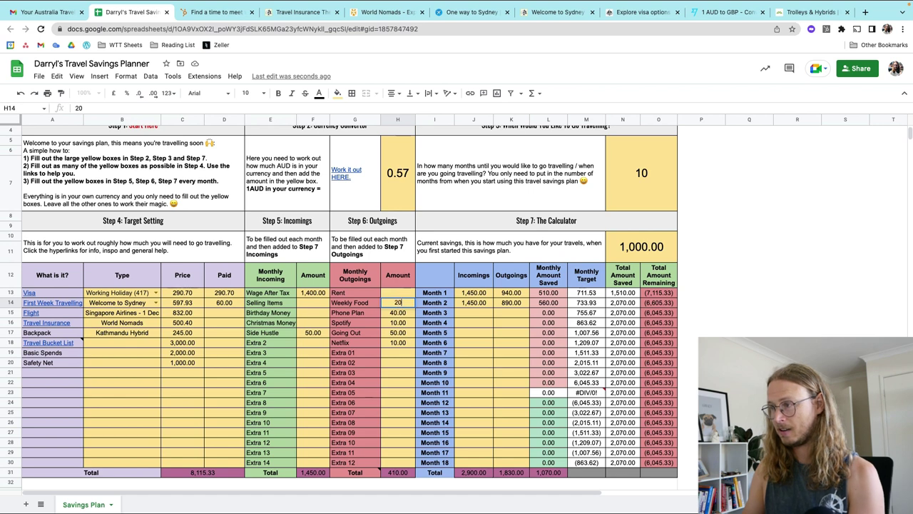
text(200)
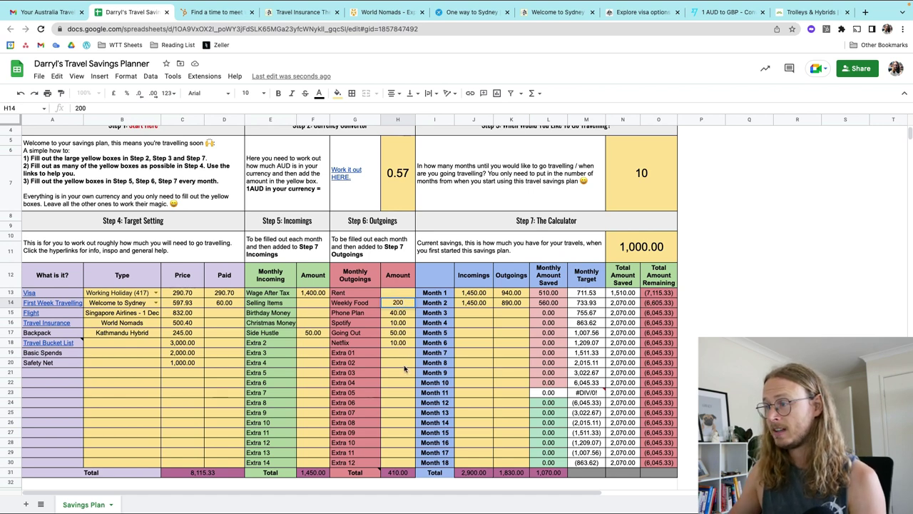
click(404, 365)
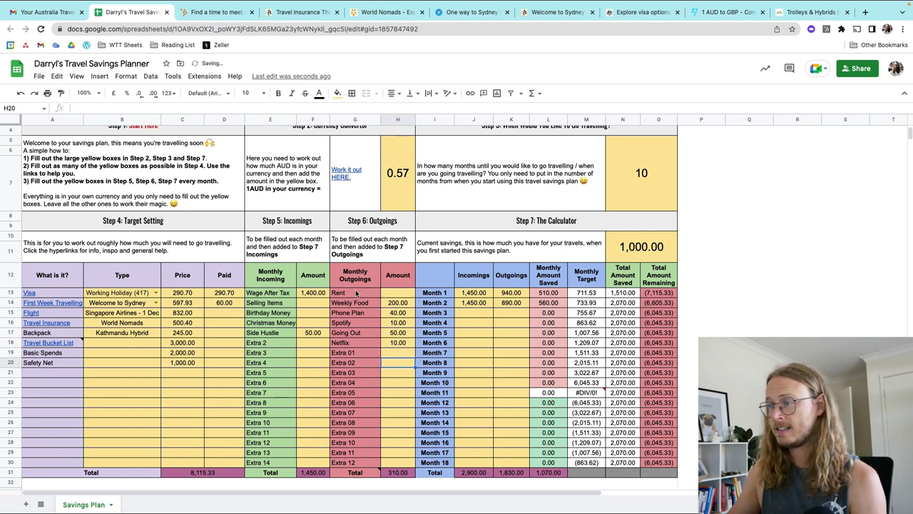
Step: Enter Month 3 incomings of 1,450 and outgoings of 310
click(476, 313)
text(1450)
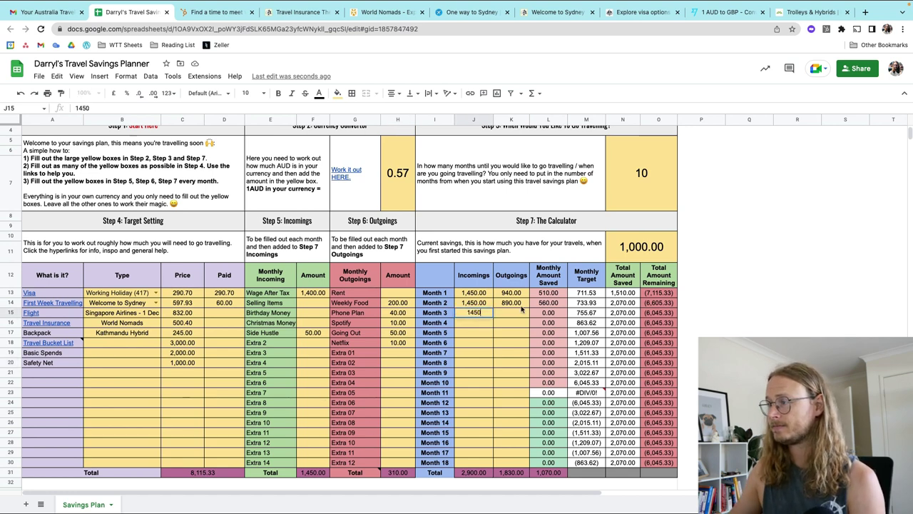
click(521, 312)
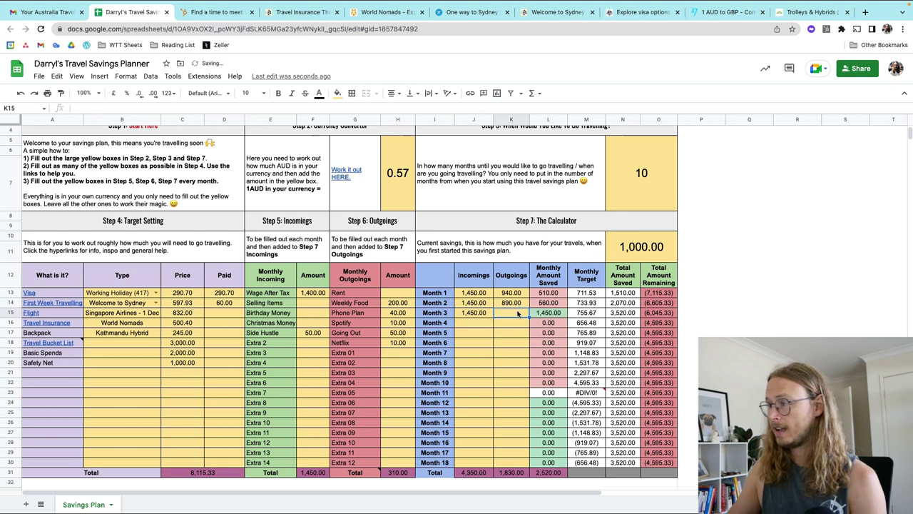
text(310)
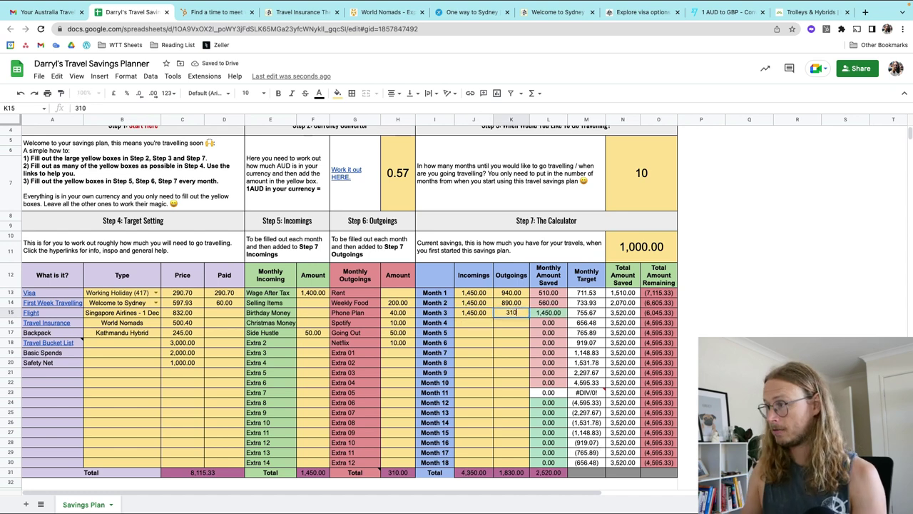
click(518, 342)
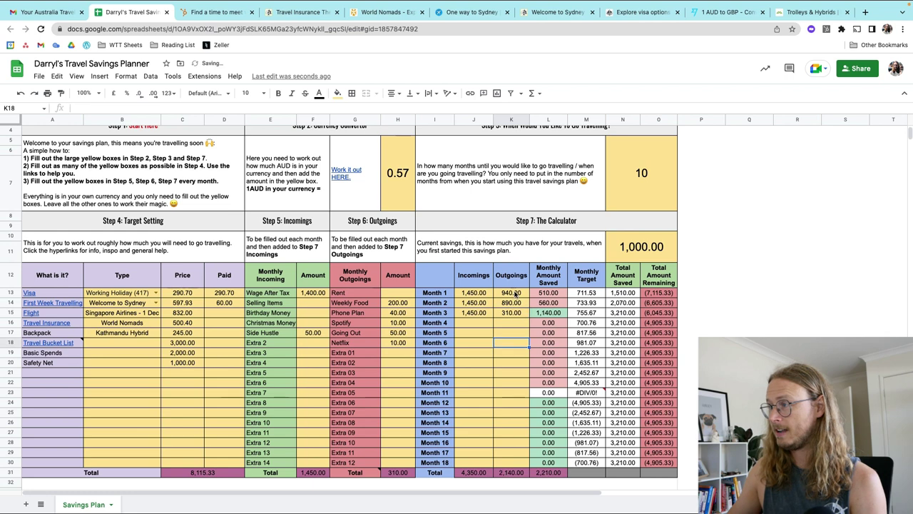
Step: Fill Month 3's 1,450 and 310 down through Month 9 and check the total-saved formula
drag(529, 317, 528, 372)
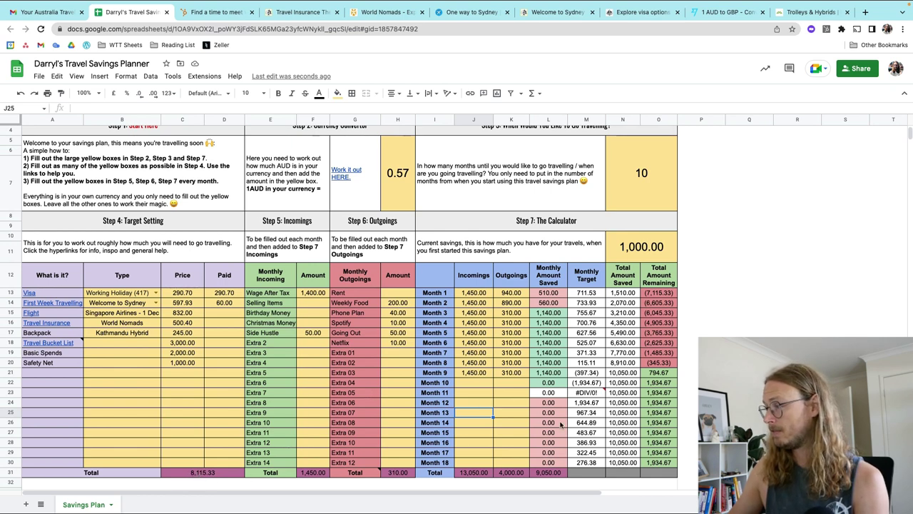
click(623, 374)
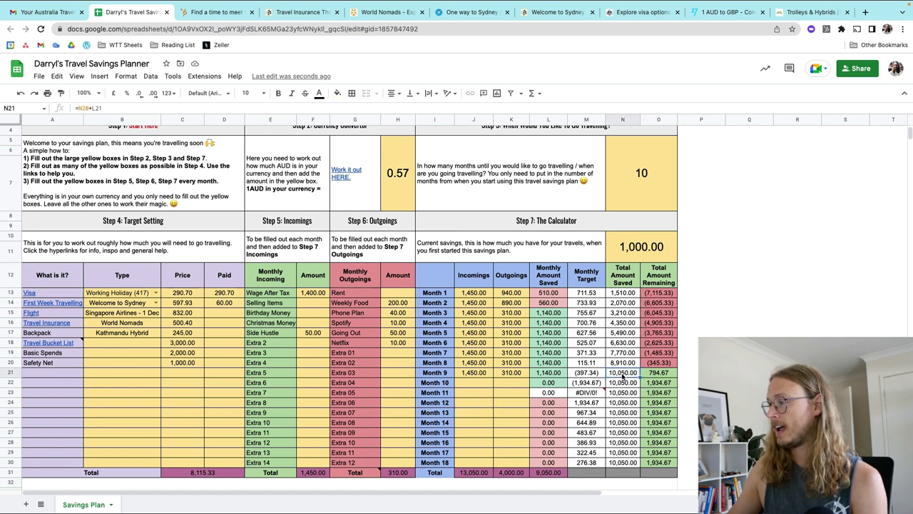